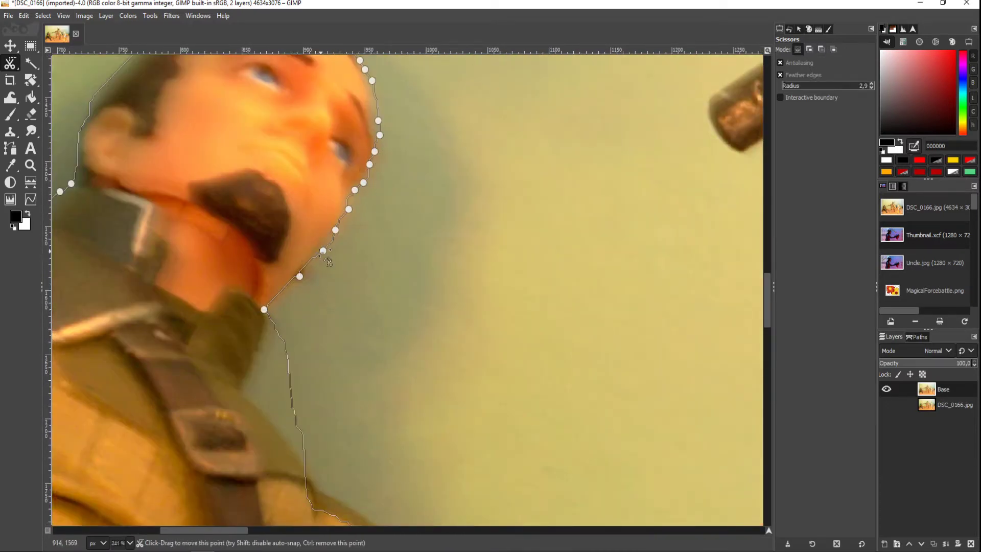
Anchor the scissors outline at the figure's neck and trace along the gun and hand
click(241, 388)
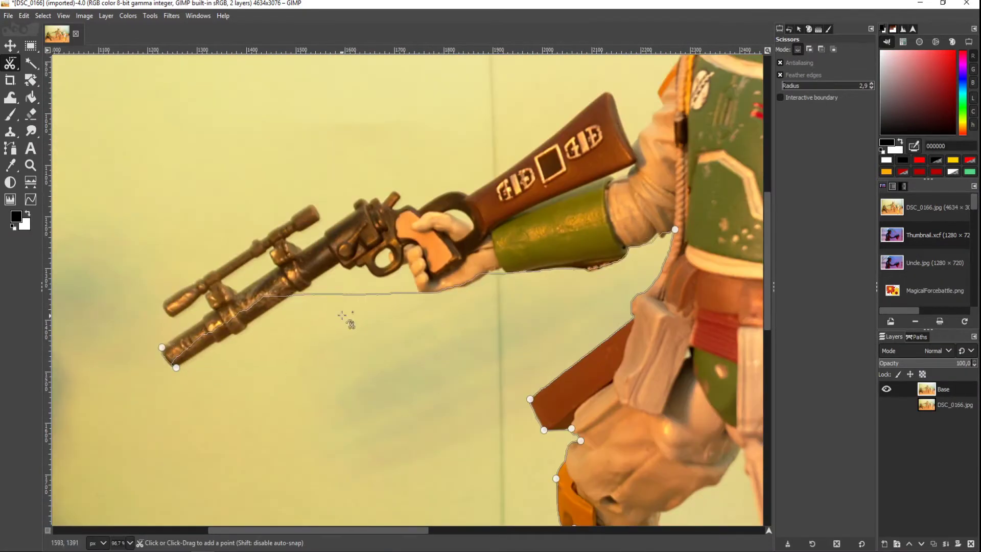
click(365, 266)
click(420, 294)
click(484, 279)
click(502, 268)
Trace the arm's lower and right edges, nudging one point onto the arm edge
scroll(502, 267, up, 2)
click(593, 266)
click(629, 255)
click(654, 240)
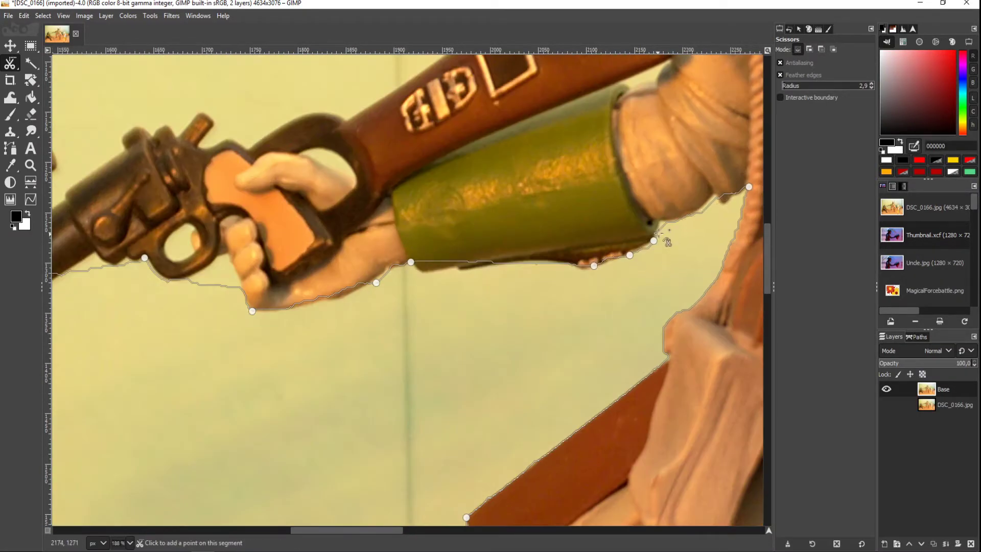
click(724, 204)
click(734, 197)
click(740, 190)
drag(742, 215, 733, 240)
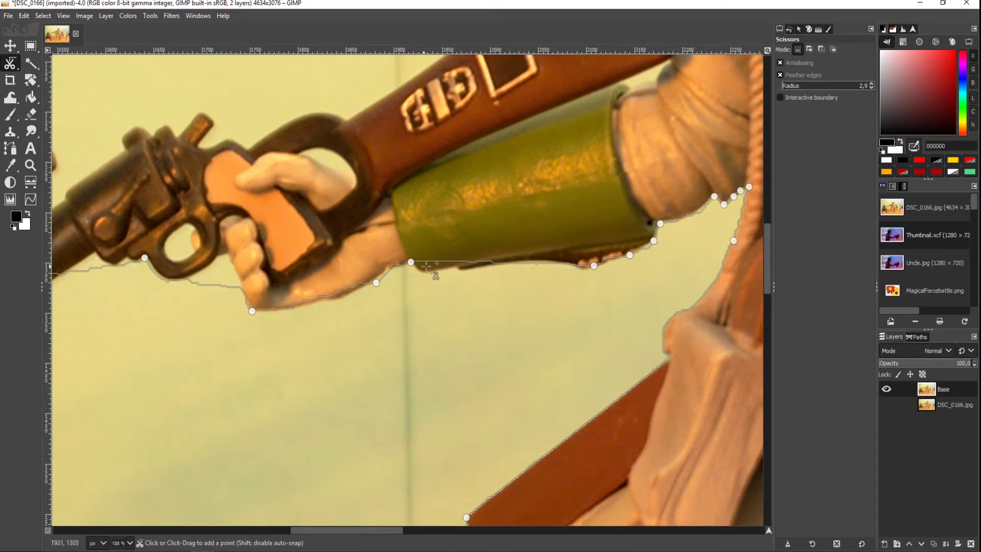
Route the outline around the trigger guard and along the barrel's lower edge
scroll(410, 309, left, 5)
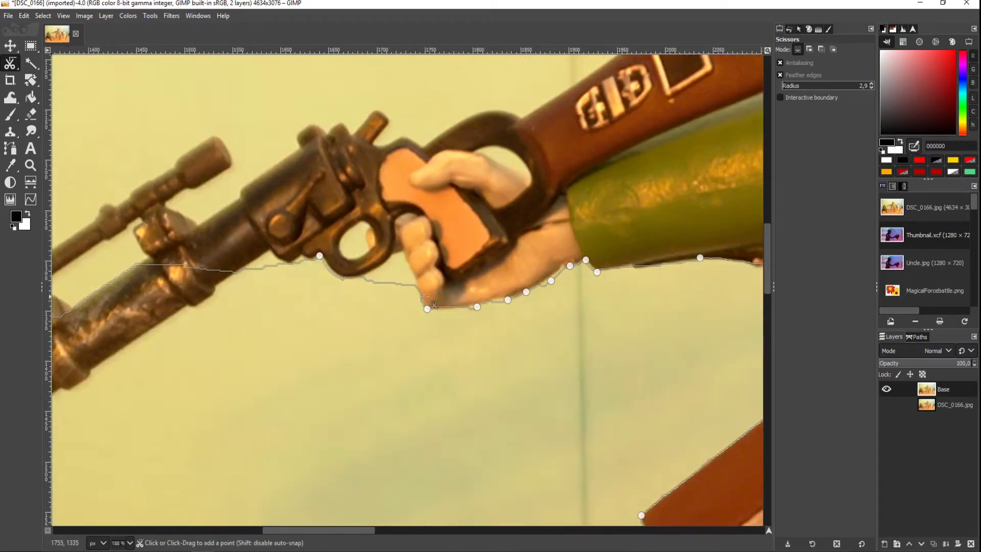
click(357, 281)
click(381, 269)
click(401, 255)
scroll(427, 252, left, 5)
click(304, 339)
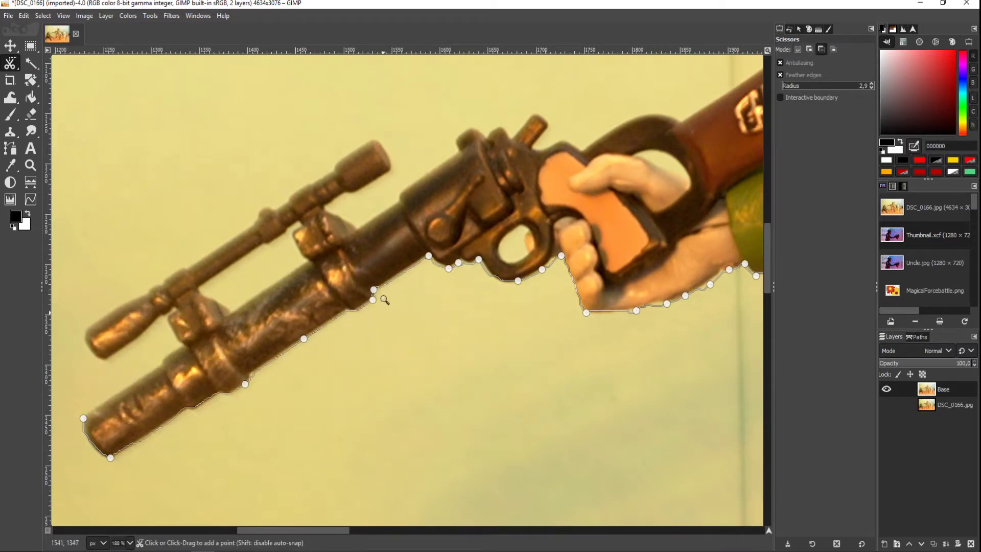
Wrap the outline around the scope's front end and rear handle
scroll(384, 300, up, 5)
scroll(420, 353, down, 4)
click(348, 285)
click(518, 166)
click(539, 203)
scroll(506, 273, down, 2)
scroll(506, 274, left, 4)
click(385, 294)
click(494, 269)
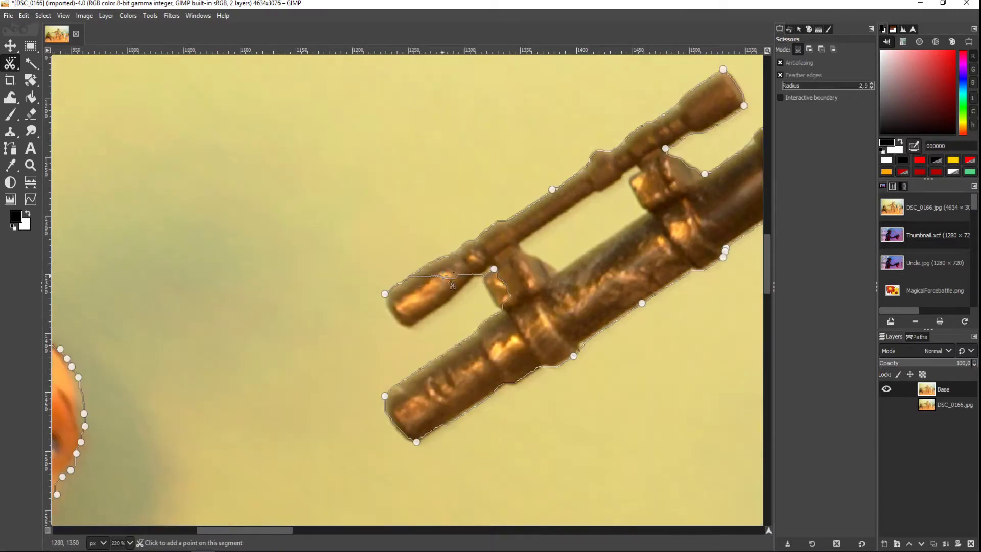
Trace the outline around the gun's front sight tip
scroll(468, 276, up, 3)
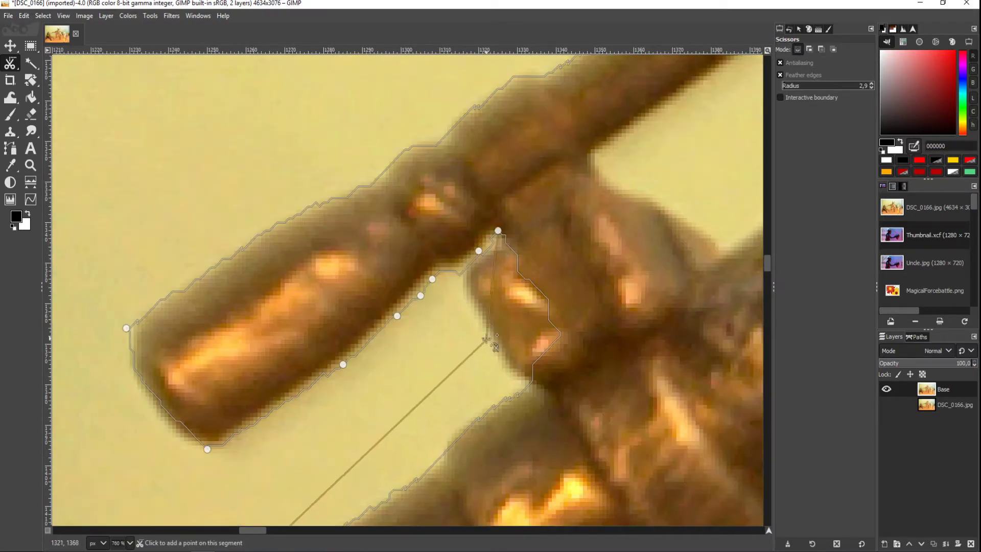
scroll(487, 339, down, 2)
scroll(487, 339, down, 3)
scroll(261, 323, up, 3)
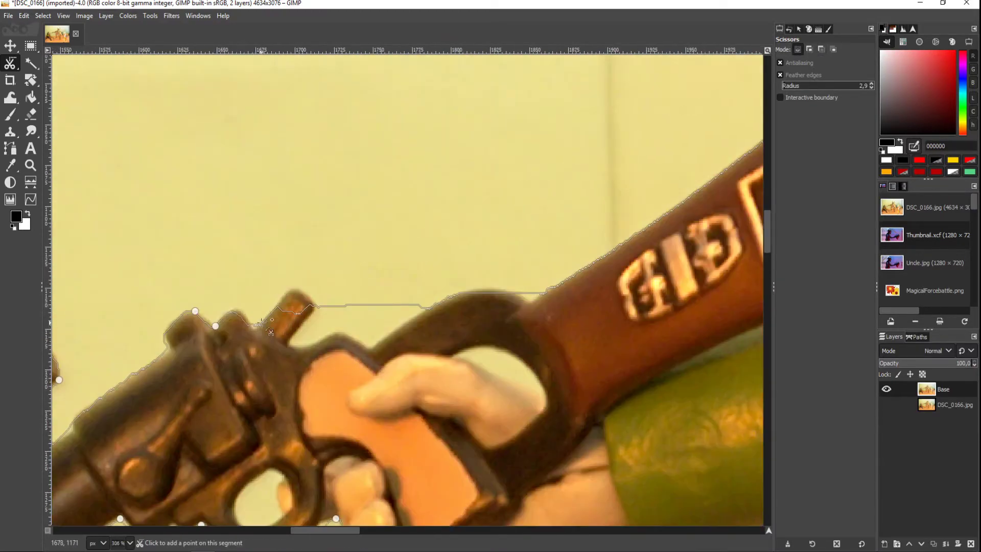
click(292, 288)
click(318, 306)
click(305, 326)
click(290, 341)
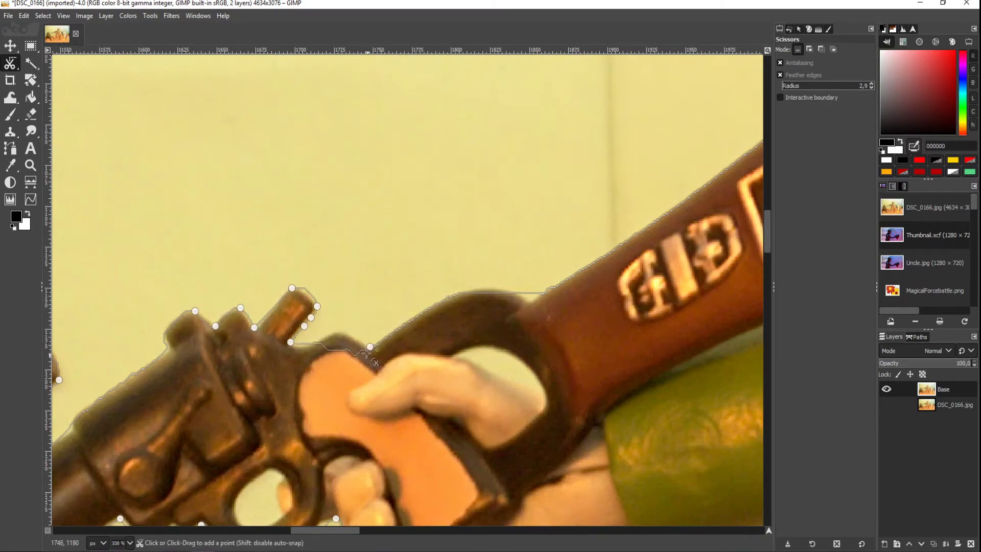
Extend the outline with points beside the helmet
scroll(369, 362, down, 2)
scroll(369, 361, down, 2)
scroll(409, 275, up, 3)
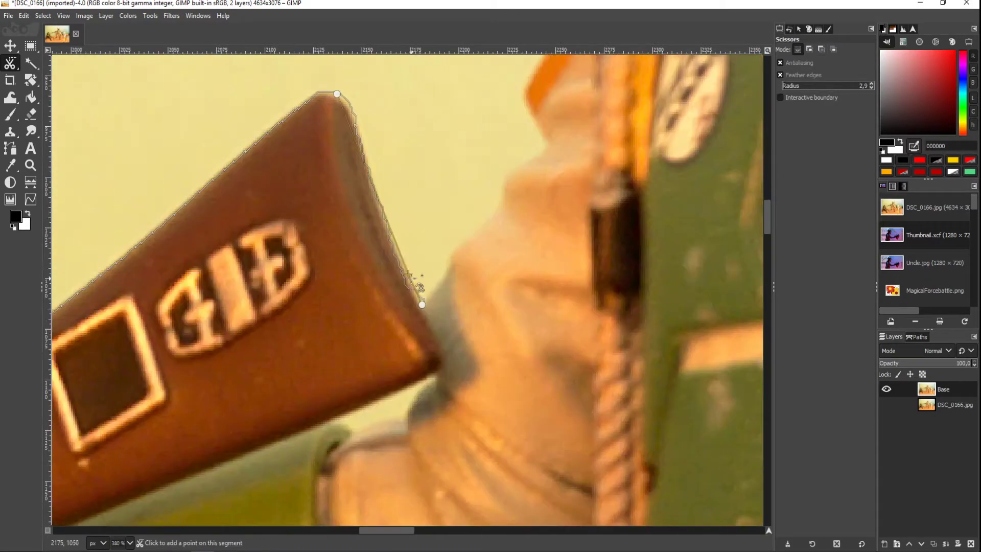
scroll(364, 128, down, 3)
click(406, 245)
click(410, 327)
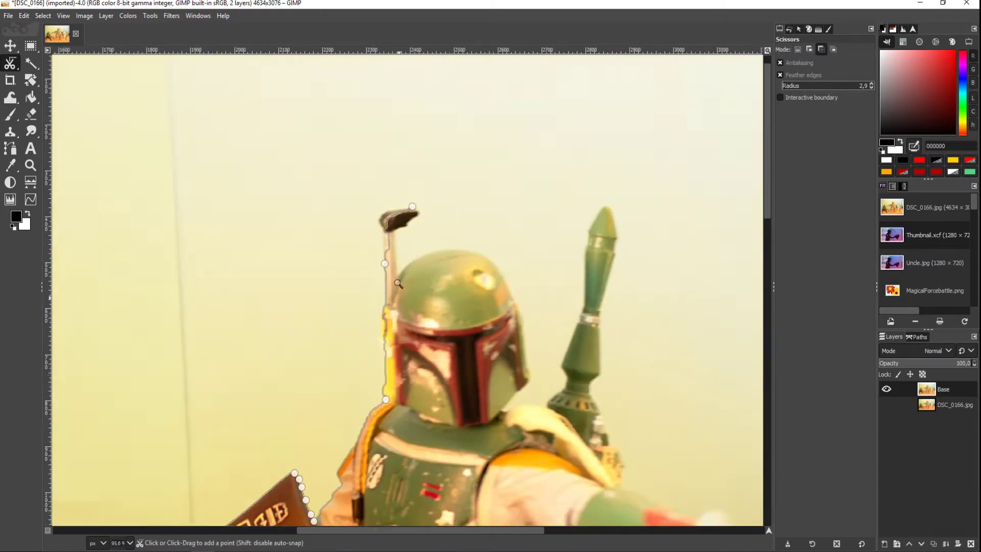
Trace the yellow edge beside the armoured figure's helmet
scroll(409, 190, up, 4)
scroll(406, 215, up, 3)
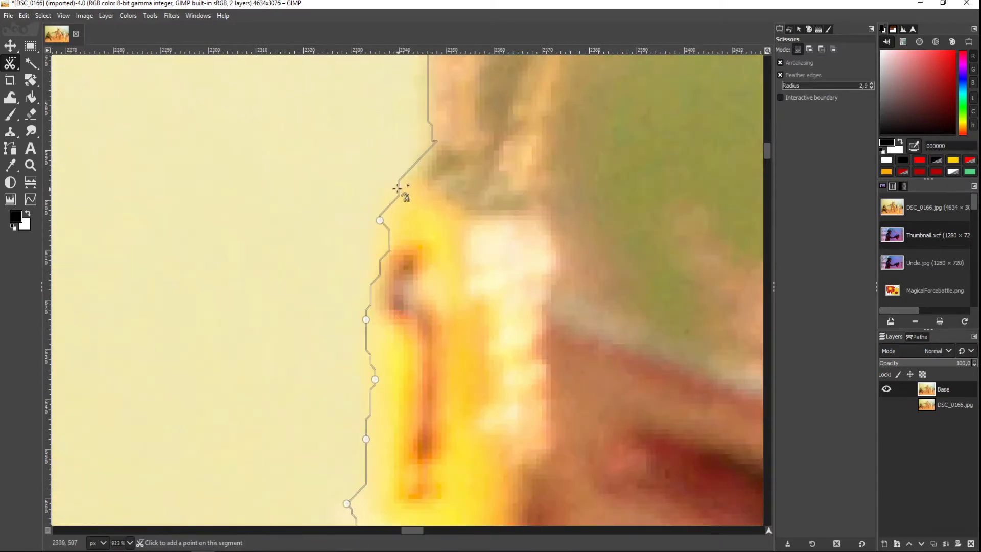
click(364, 322)
click(363, 340)
click(362, 374)
click(360, 437)
scroll(368, 376, down, 2)
scroll(353, 255, up, 5)
Outline the rangefinder tip and the right side of its stalk
click(325, 233)
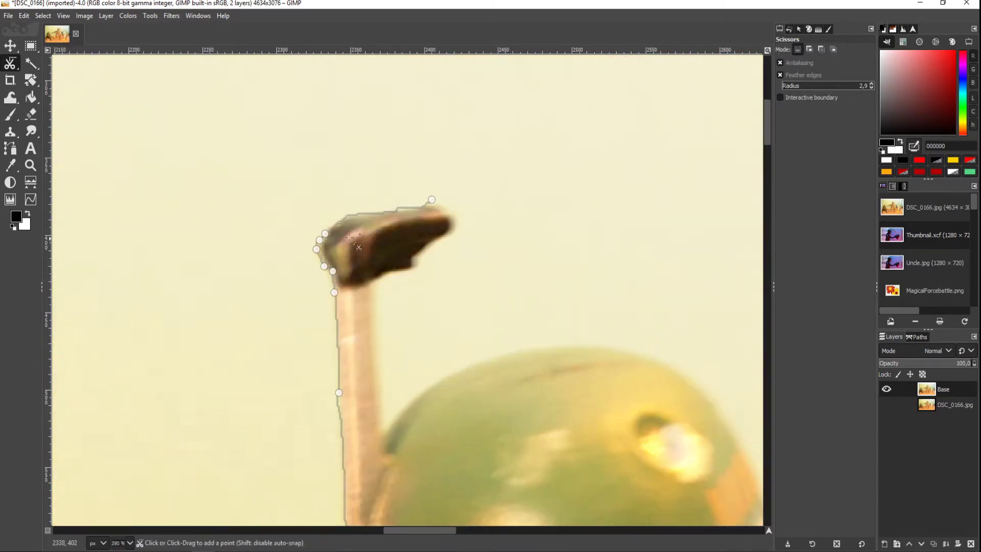
click(385, 435)
click(370, 280)
click(376, 325)
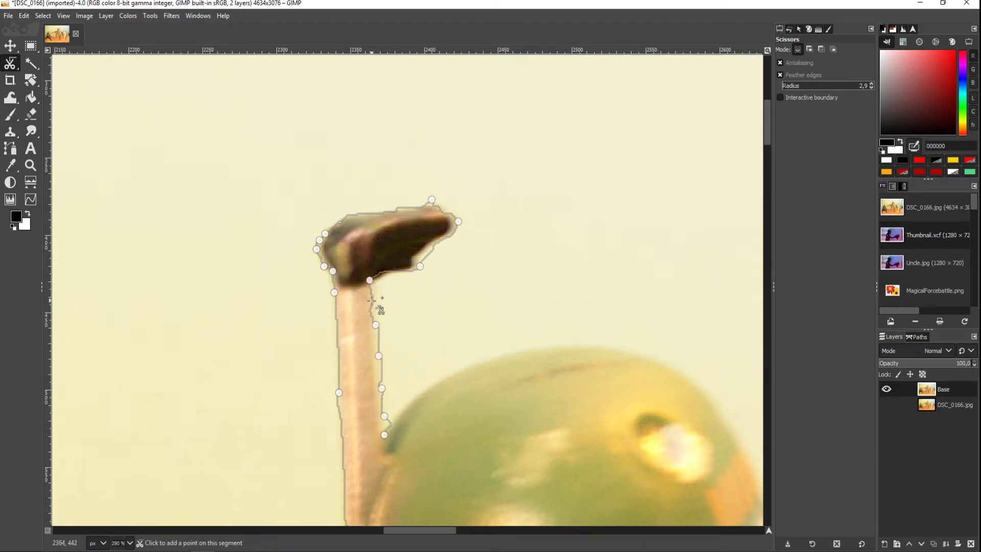
click(377, 297)
click(377, 340)
click(379, 367)
scroll(372, 377, up, 3)
scroll(320, 402, down, 3)
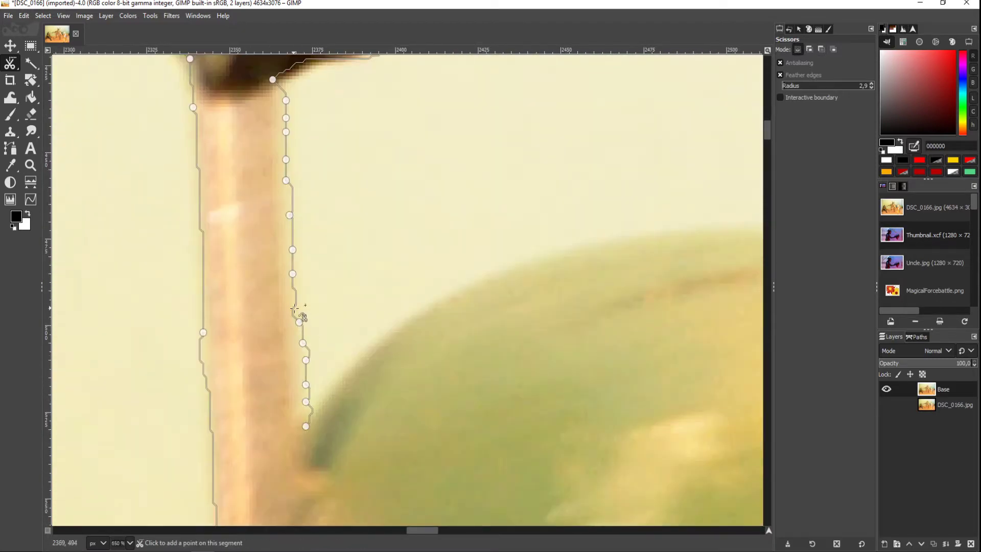
scroll(299, 321, down, 5)
Outline the top and right side of the helmet
click(470, 204)
click(525, 458)
click(517, 225)
click(560, 310)
click(575, 416)
Trace the outline along the top of the arm and the blaster
scroll(560, 361, up, 2)
scroll(551, 354, up, 3)
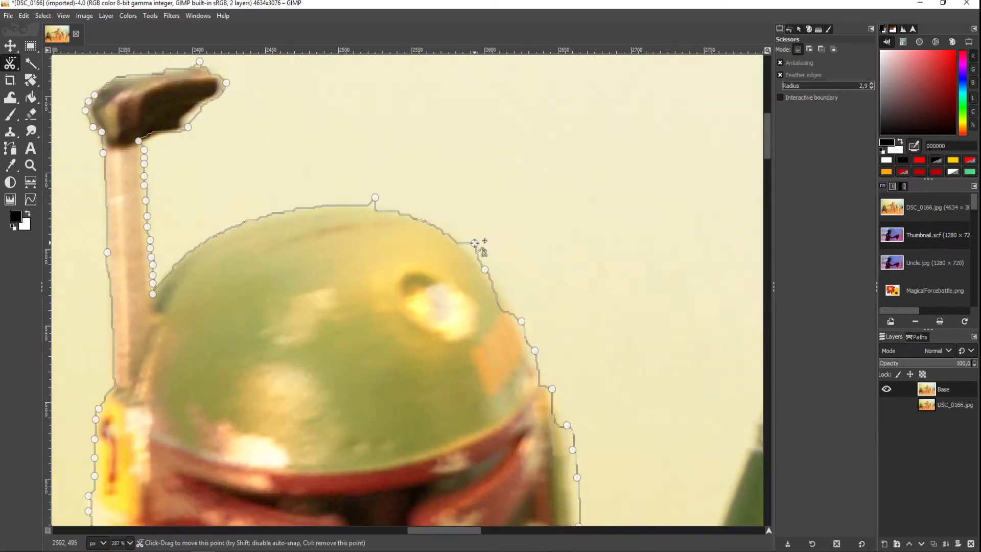
scroll(506, 297, down, 1)
scroll(506, 215, down, 2)
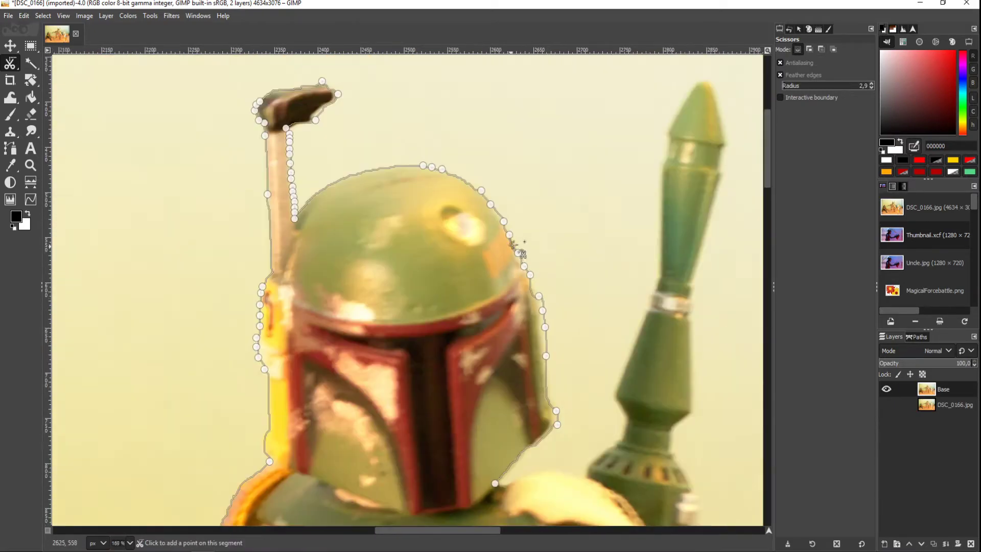
scroll(460, 256, down, 3)
scroll(435, 327, up, 4)
scroll(435, 327, down, 3)
scroll(434, 317, down, 2)
scroll(433, 295, up, 1)
scroll(433, 295, up, 2)
scroll(442, 297, up, 1)
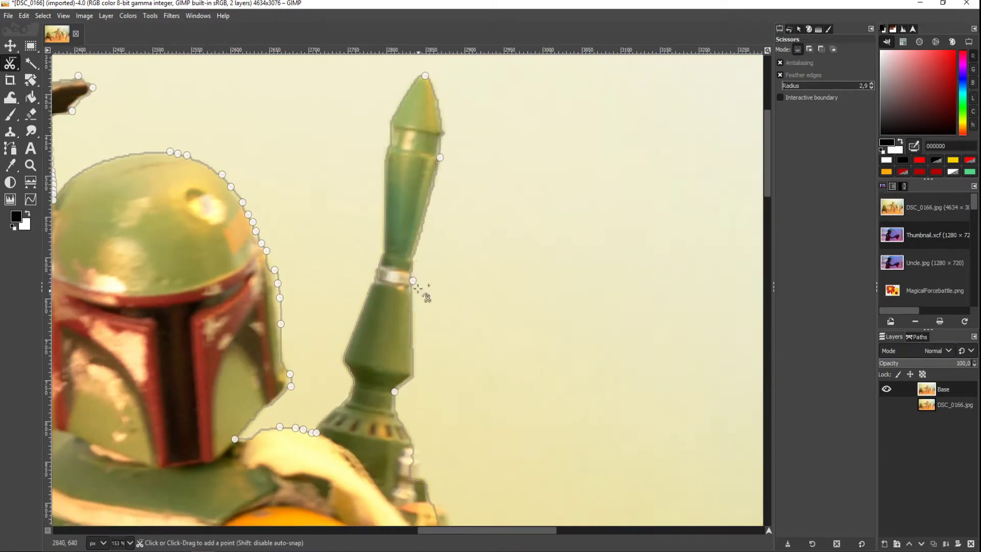
scroll(454, 295, down, 3)
scroll(452, 273, down, 3)
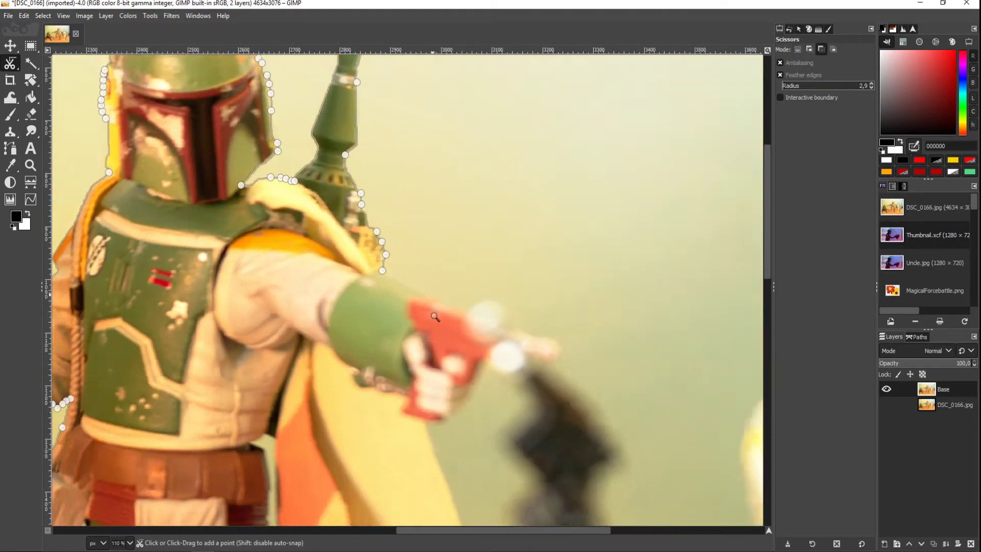
click(470, 298)
scroll(460, 307, up, 3)
scroll(445, 249, down, 2)
scroll(445, 249, down, 2)
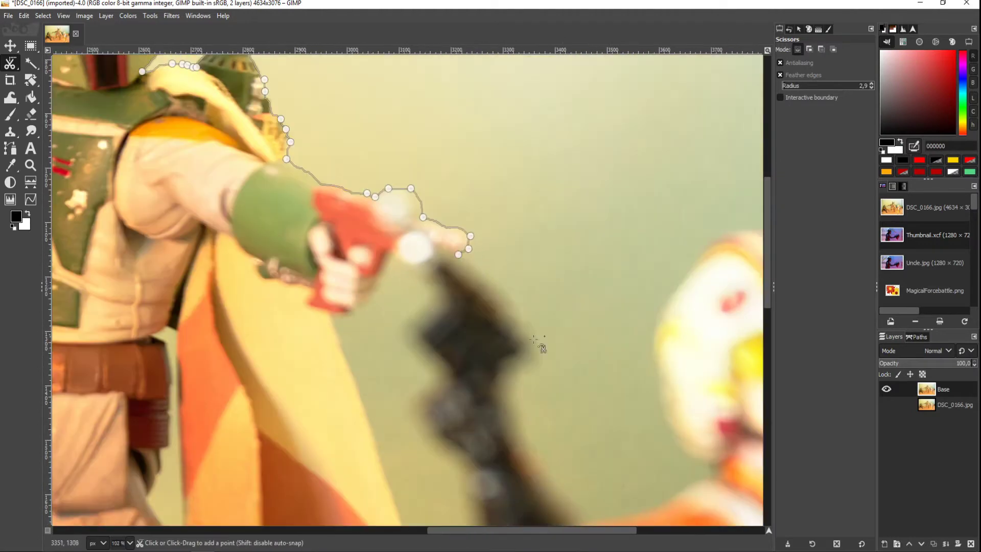
click(517, 245)
scroll(591, 385, down, 1)
click(497, 432)
click(535, 182)
click(439, 277)
Outline the pilot's helmet and close the curve around all the figures
click(449, 378)
scroll(449, 378, down, 2)
click(525, 182)
click(548, 213)
scroll(498, 329, down, 1)
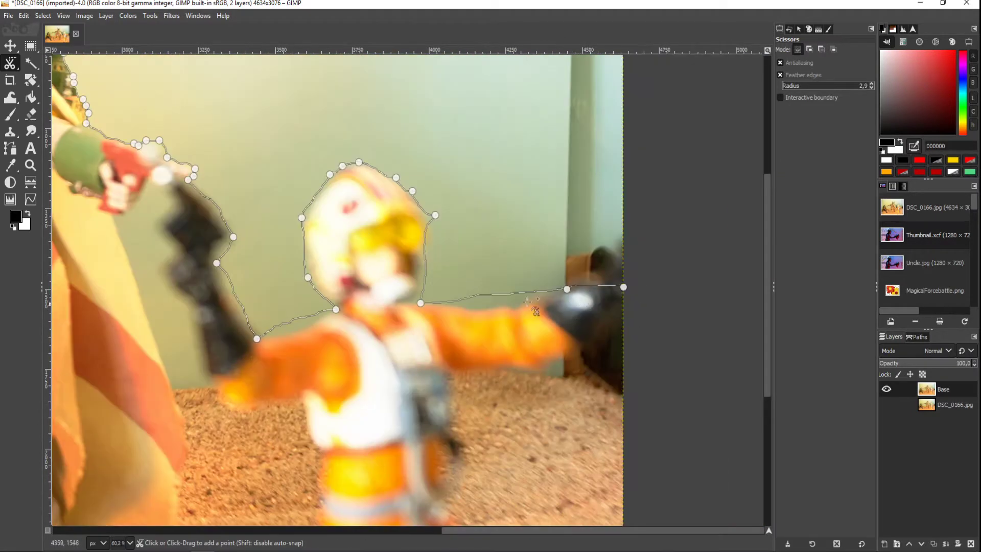
scroll(392, 180, down, 2)
scroll(412, 339, down, 2)
click(584, 285)
click(88, 286)
click(88, 169)
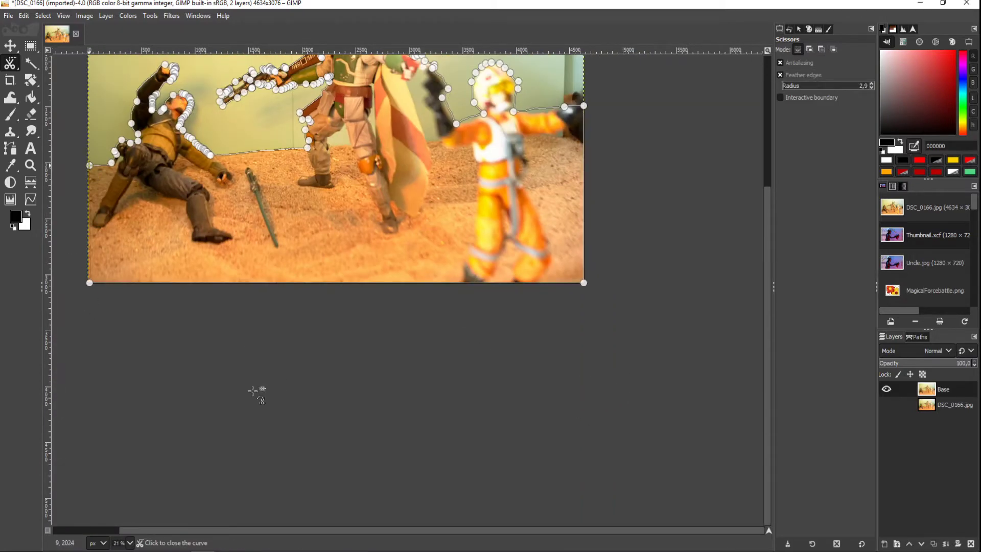
Turn the outline into a selection on a Foreground layer and hide the Base layer
key(Return)
click(887, 403)
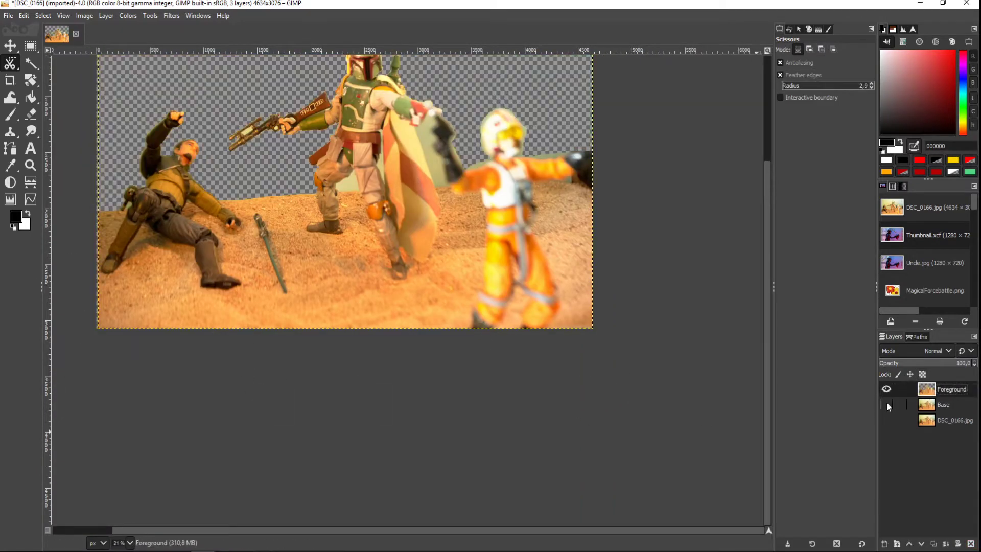
right_click(887, 403)
Crop the image around the figures to 4401×3076
click(908, 174)
key(shift+c)
drag(207, 163, 678, 508)
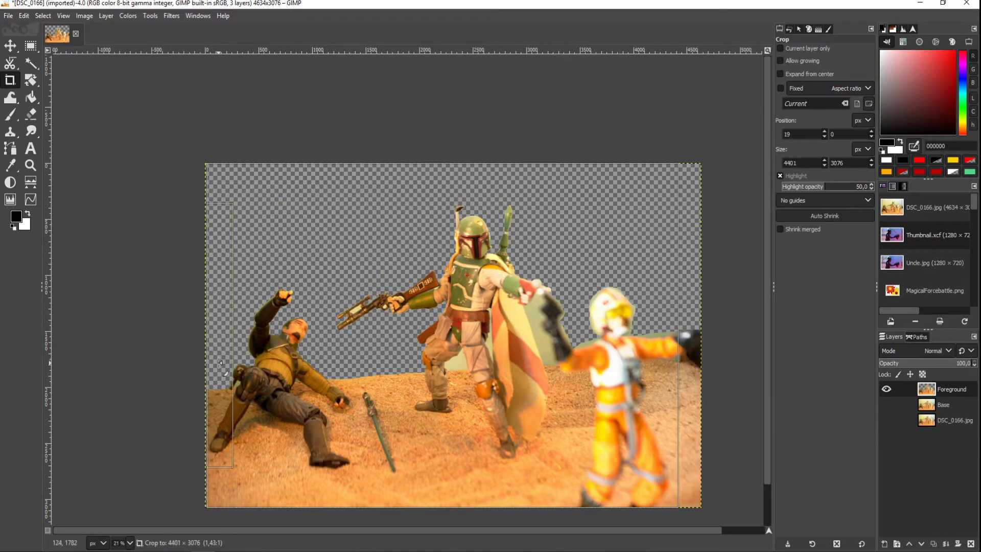
key(Return)
scroll(260, 297, up, 4)
scroll(260, 297, up, 2)
Add a black-filled layer beneath Foreground, then make Foreground active for erasing
key(shift+e)
scroll(316, 249, up, 5)
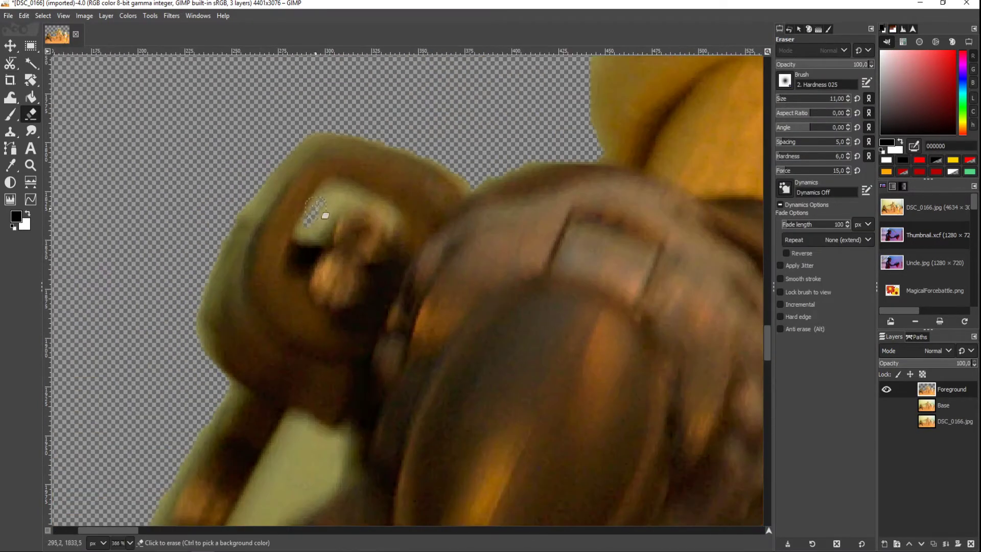
click(884, 543)
click(839, 495)
key(Return)
drag(927, 389, 926, 445)
click(922, 399)
Erase the leftover background and light fringe inside the gun's loop
drag(319, 230, 327, 210)
drag(305, 254, 387, 261)
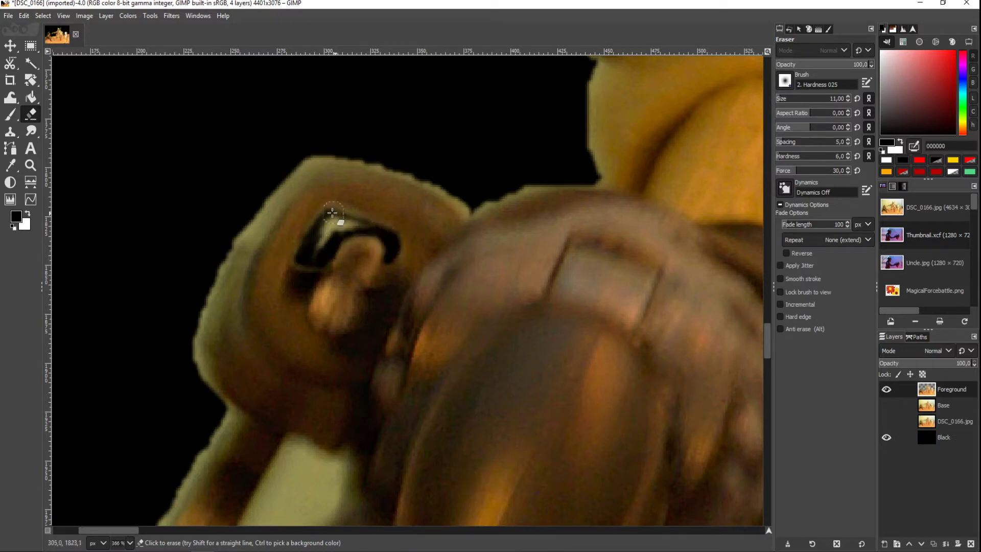
scroll(322, 227, down, 3)
scroll(450, 263, left, 3)
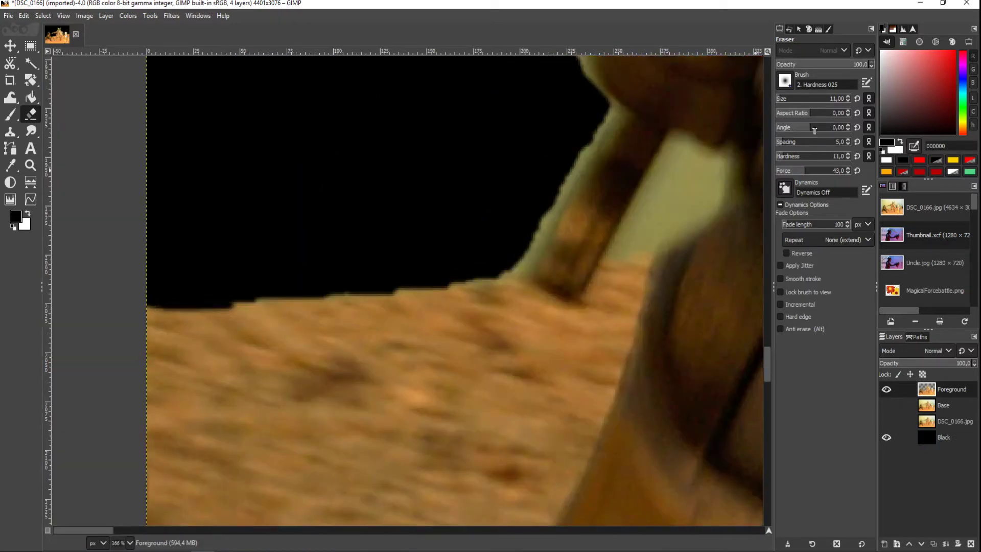
Erase the light fringe along the raised arm and the gap between arm and body
mouse_move(349, 245)
mouse_down()
mouse_move(405, 285)
mouse_move(526, 264)
mouse_move(603, 123)
mouse_up()
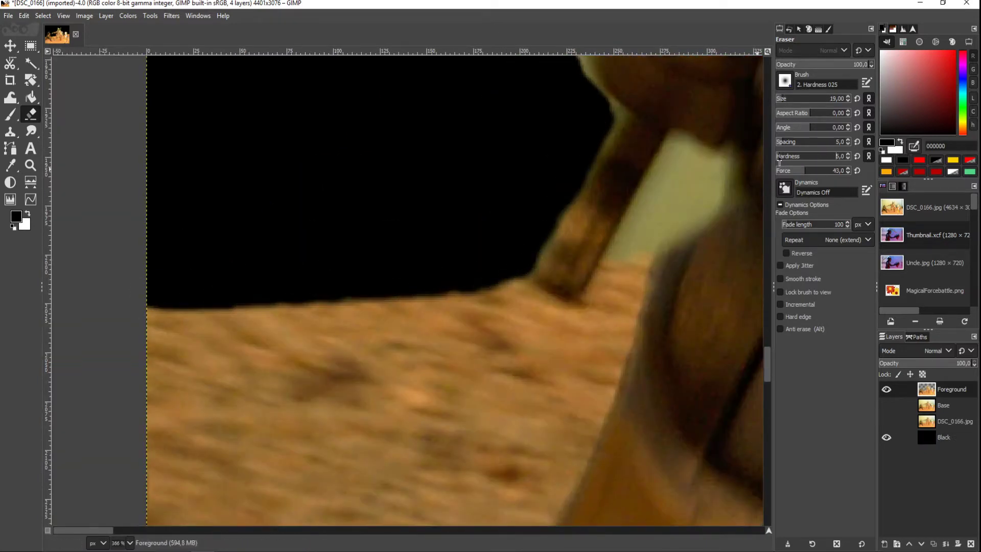
scroll(457, 285, up, 3)
scroll(457, 285, right, 3)
scroll(456, 285, down, 3)
scroll(456, 285, left, 1)
mouse_move(565, 267)
mouse_down()
mouse_move(581, 219)
mouse_move(598, 307)
mouse_move(573, 245)
mouse_up()
scroll(572, 245, down, 3)
mouse_move(447, 240)
mouse_down()
mouse_move(506, 182)
mouse_move(339, 446)
mouse_up()
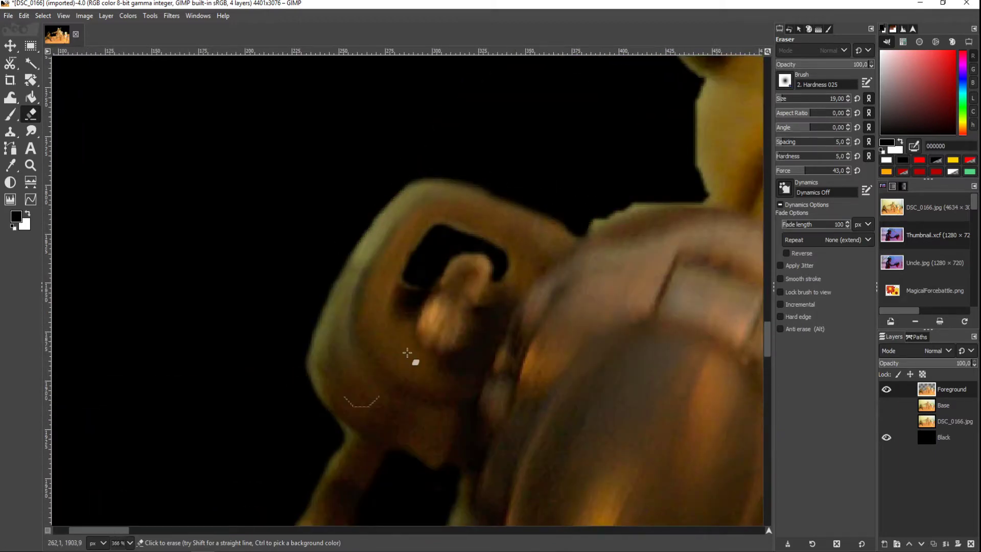
scroll(523, 304, up, 3)
scroll(523, 303, right, 3)
drag(523, 303, 514, 204)
scroll(514, 204, down, 3)
drag(480, 398, 365, 240)
Black out the light highlight inside the blaster's trigger guard
scroll(325, 300, down, 2)
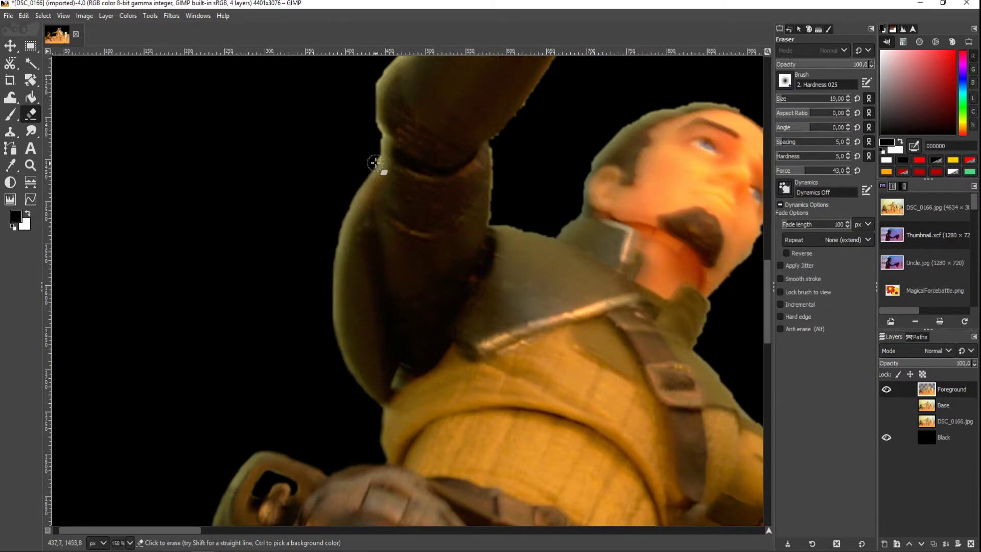
scroll(469, 310, up, 3)
scroll(469, 311, right, 1)
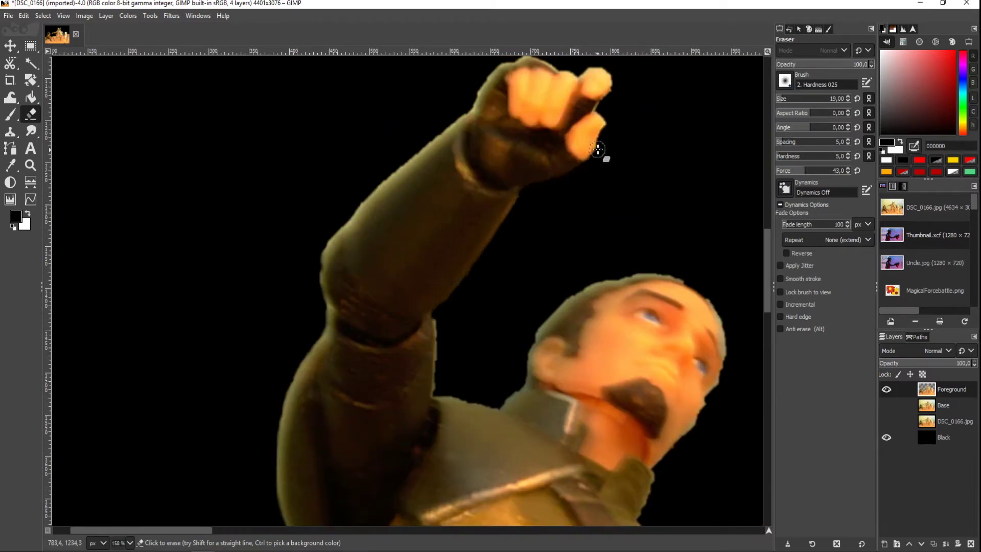
scroll(306, 353, up, 2)
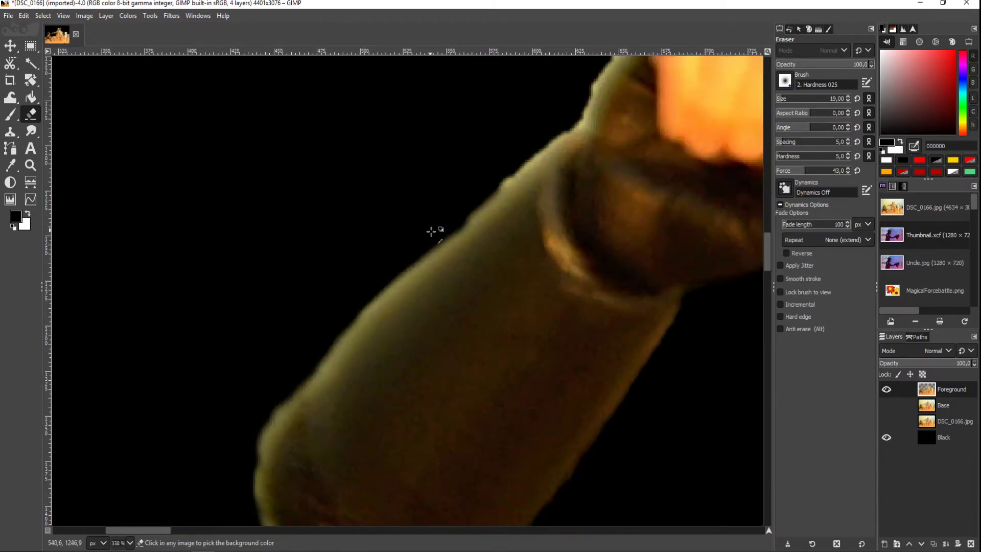
scroll(357, 327, up, 3)
scroll(357, 327, right, 2)
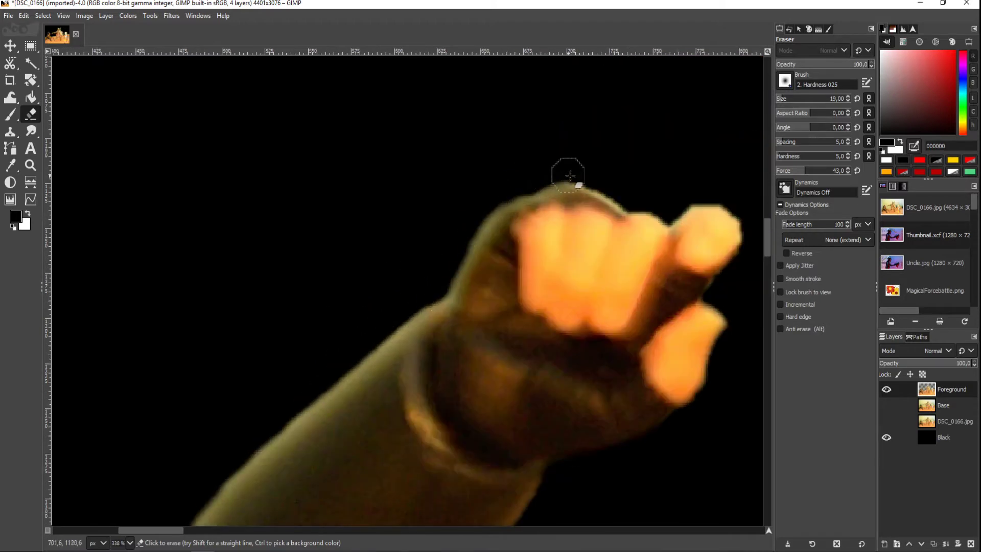
scroll(519, 278, down, 10)
scroll(519, 278, left, 2)
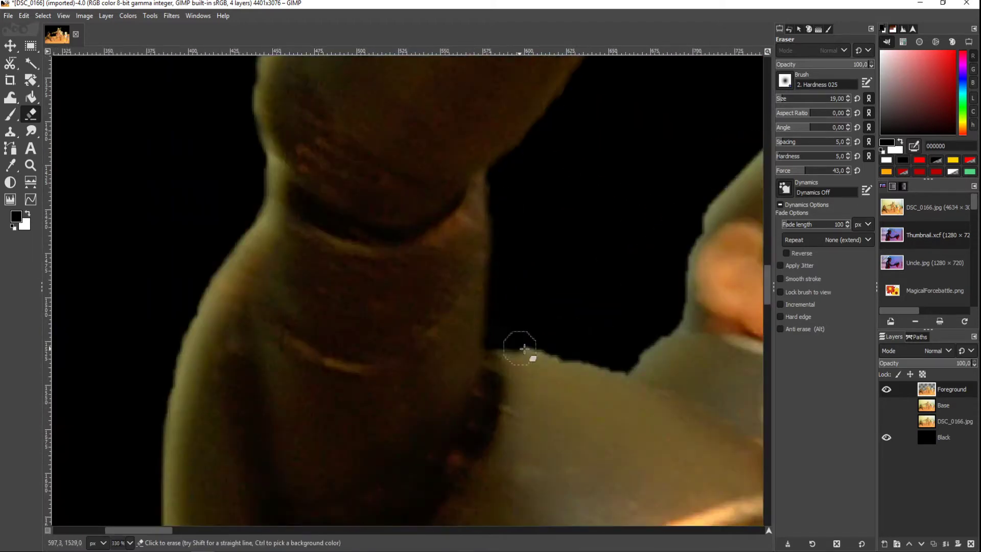
scroll(587, 291, up, 3)
scroll(519, 454, right, 3)
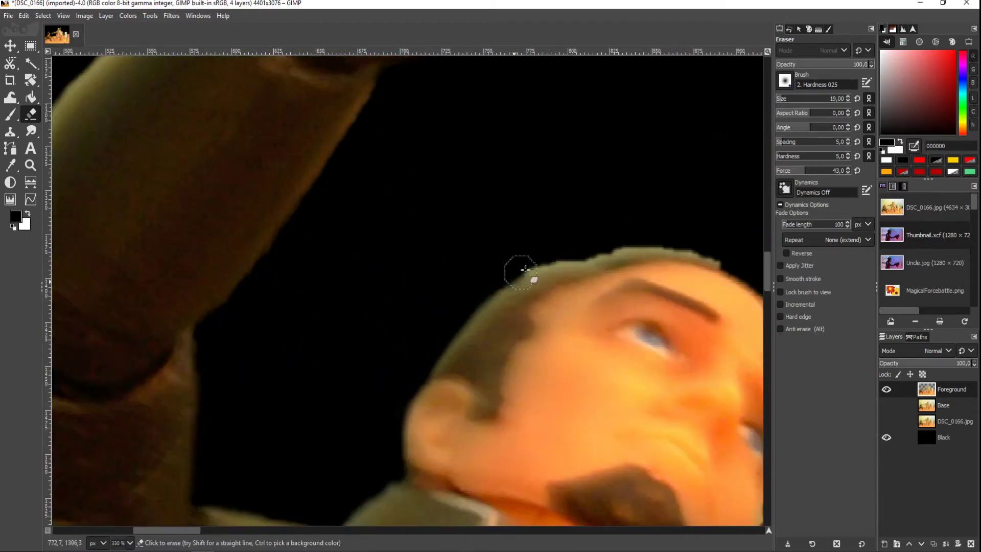
ctrl+scroll(496, 307, down, 3)
ctrl+scroll(432, 273, up, 2)
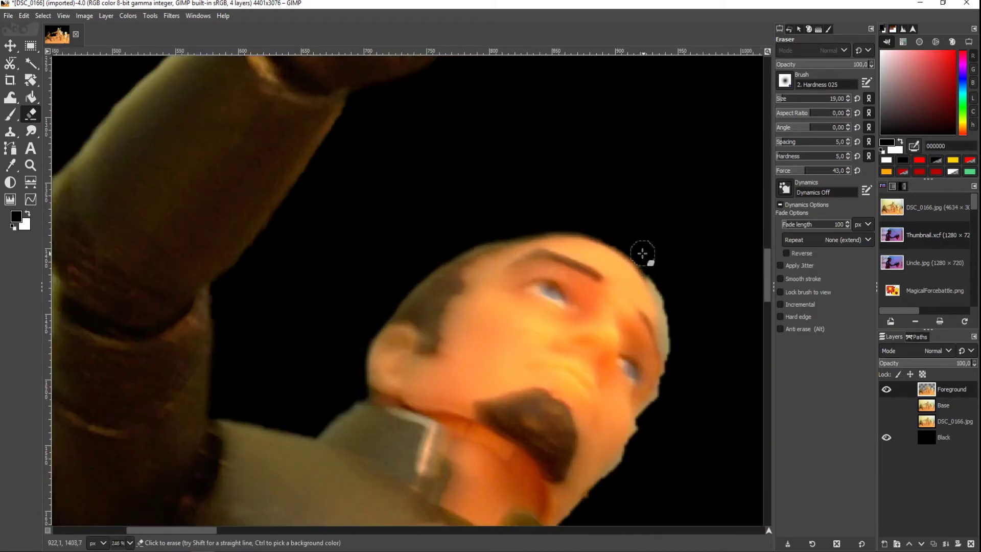
scroll(671, 318, down, 2)
scroll(622, 318, down, 3)
scroll(535, 344, down, 3)
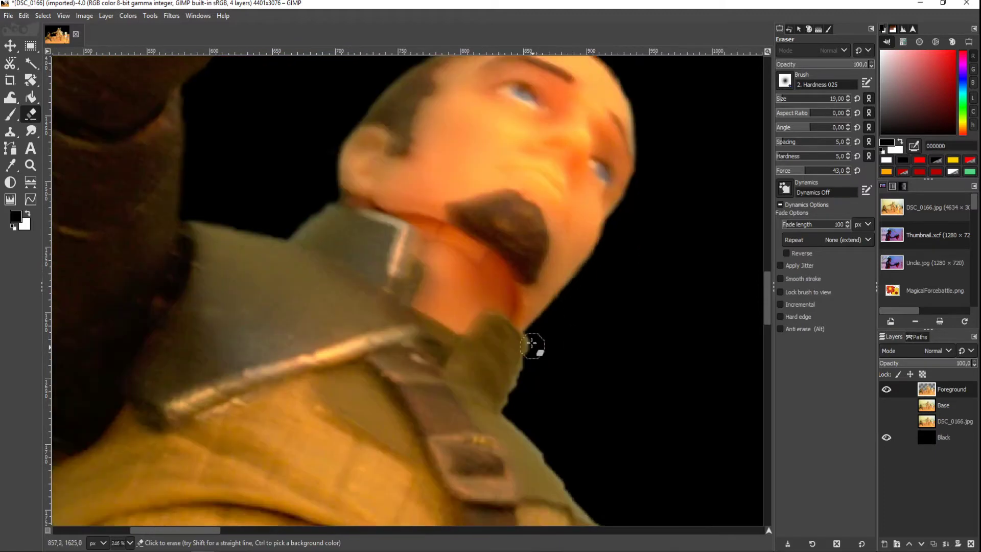
scroll(351, 245, right, 3)
scroll(424, 341, down, 3)
scroll(324, 240, down, 3)
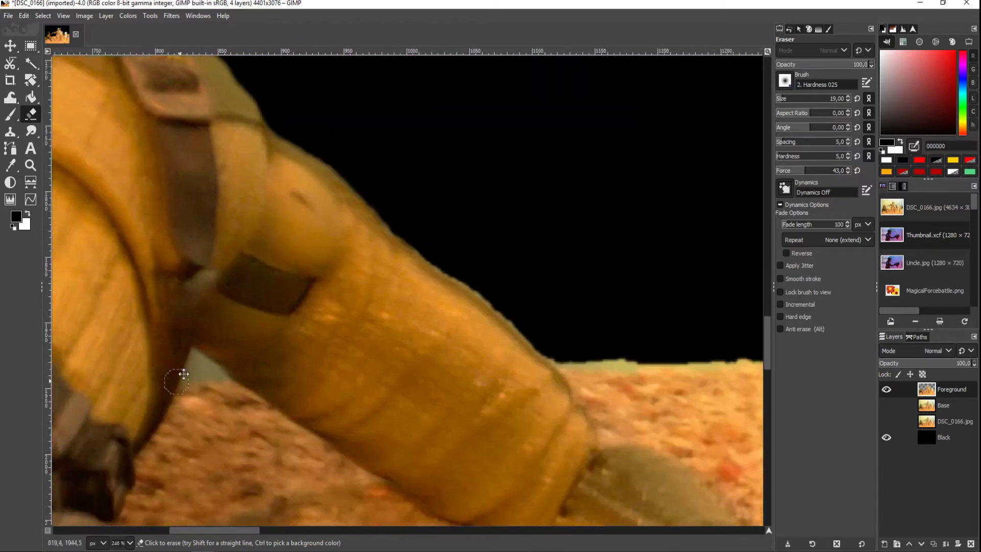
scroll(182, 372, down, 3)
scroll(238, 350, down, 5)
scroll(232, 272, up, 4)
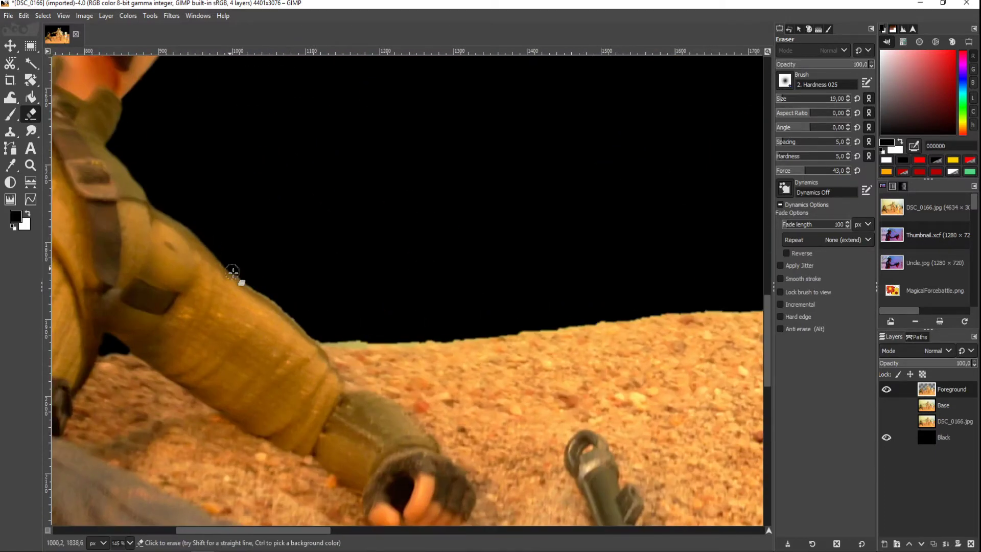
scroll(246, 258, down, 2)
scroll(324, 237, right, 3)
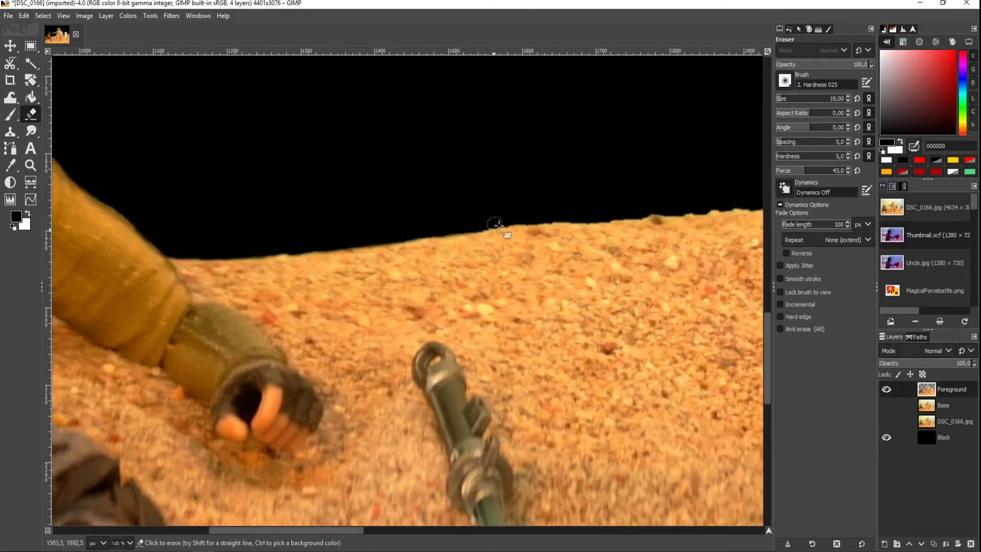
scroll(450, 225, right, 5)
scroll(530, 214, right, 1)
scroll(423, 241, up, 2)
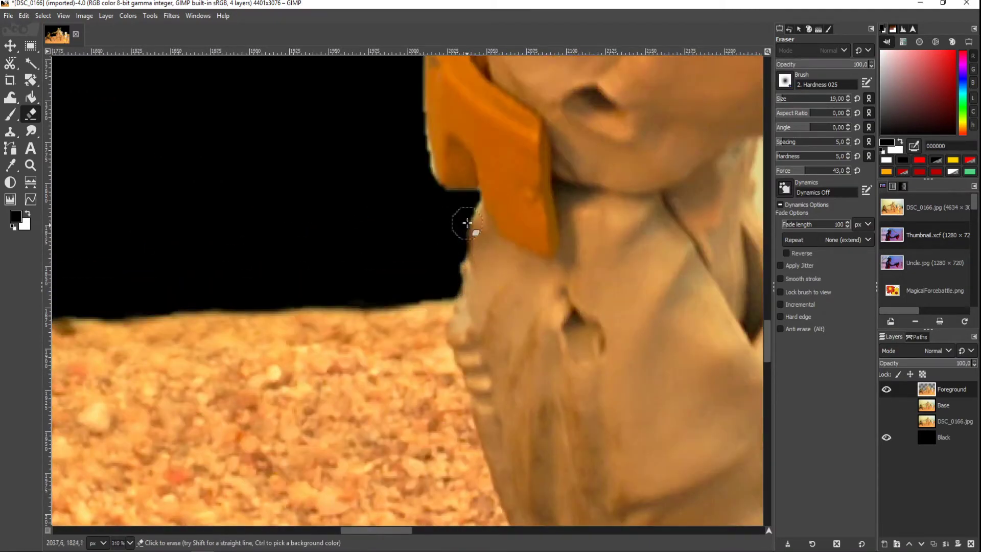
scroll(309, 303, up, 2)
scroll(320, 242, up, 3)
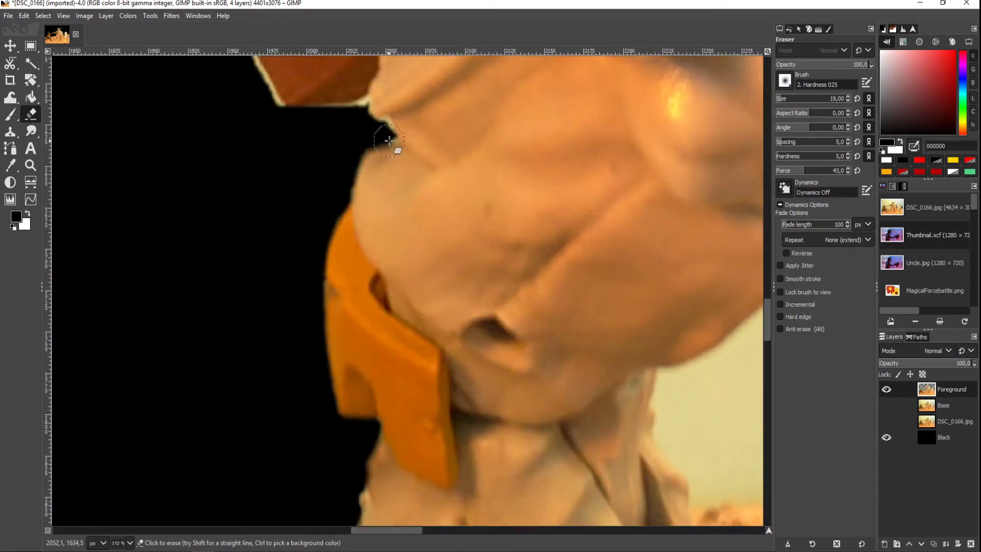
scroll(307, 235, down, 5)
scroll(311, 274, down, 1)
scroll(285, 324, left, 3)
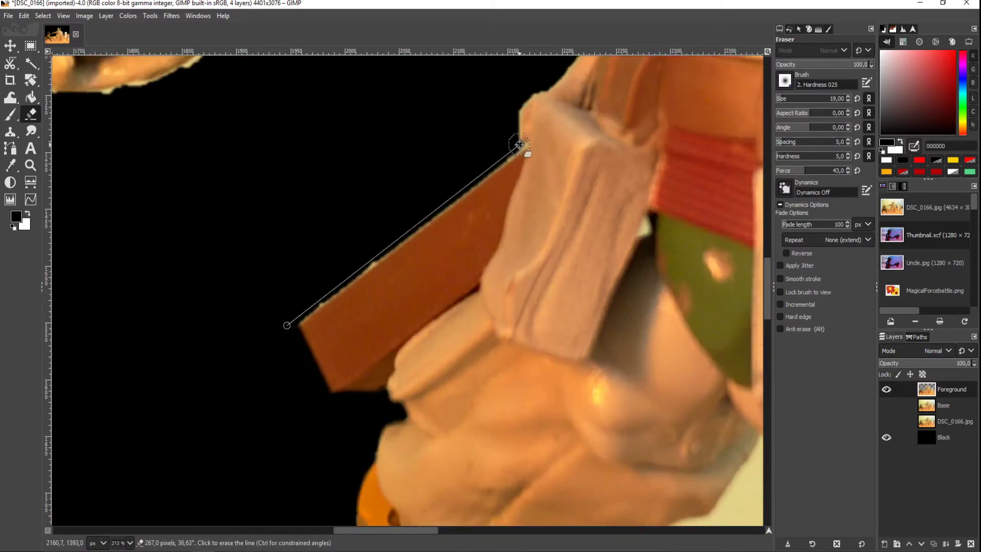
scroll(511, 230, right, 3)
scroll(511, 230, up, 2)
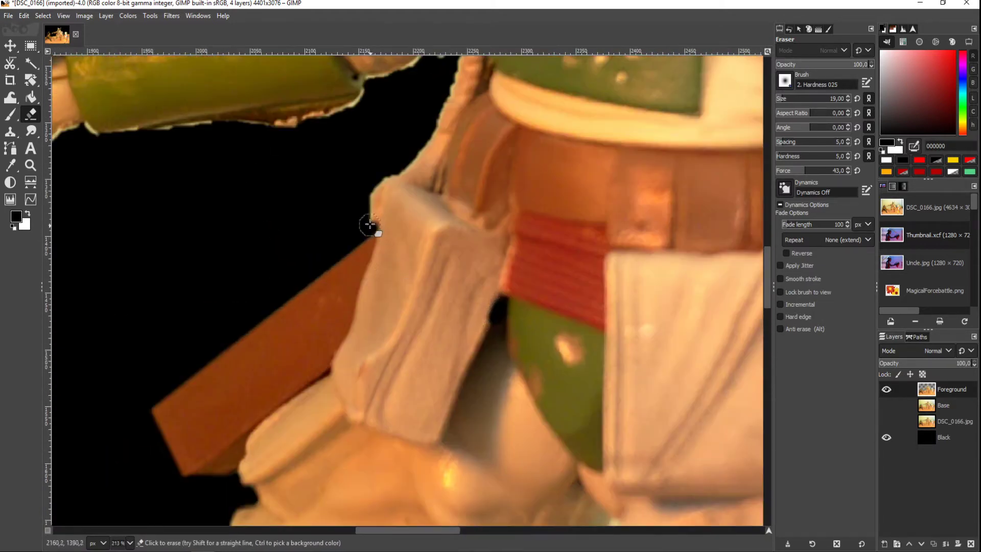
scroll(393, 193, up, 3)
scroll(393, 192, right, 1)
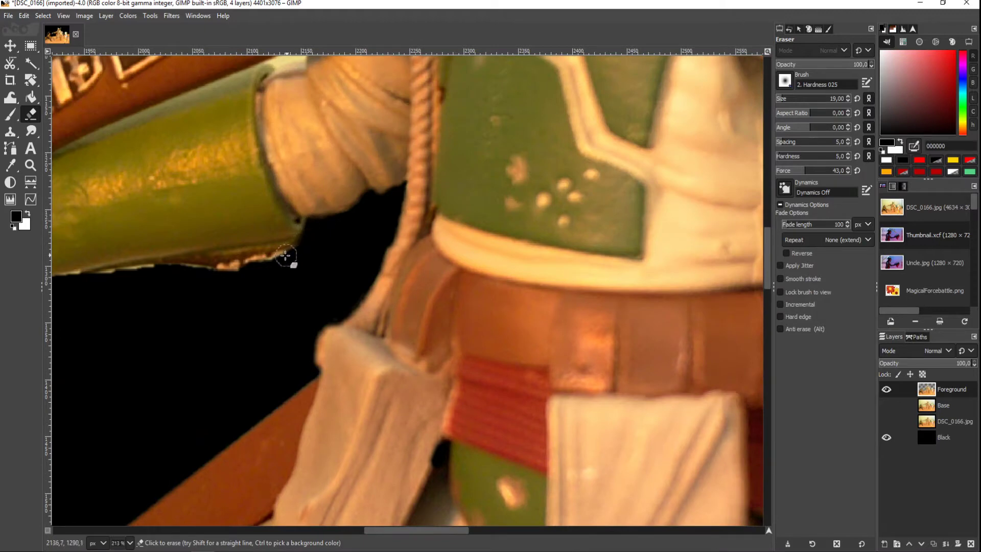
scroll(378, 235, left, 2)
scroll(409, 286, up, 1)
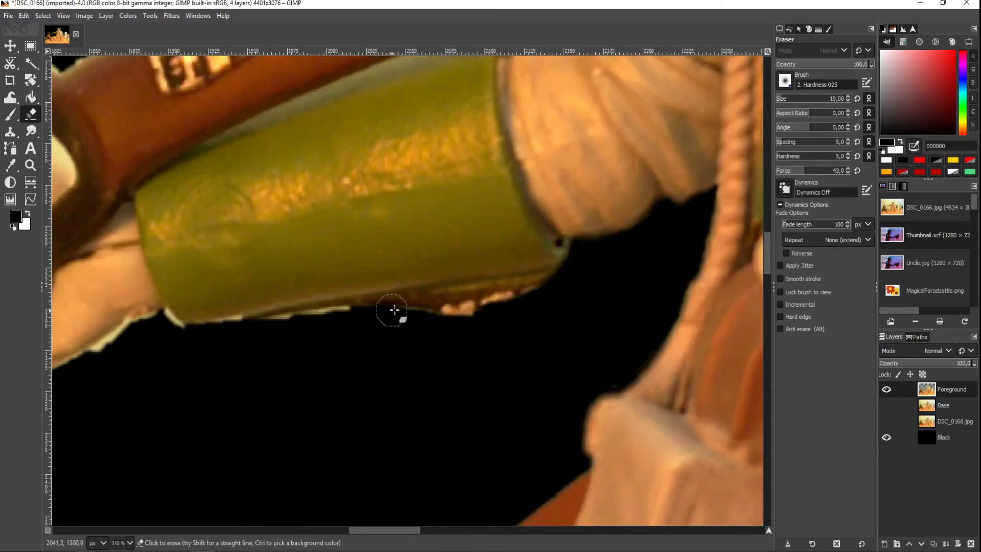
scroll(456, 394, left, 4)
scroll(536, 297, left, 4)
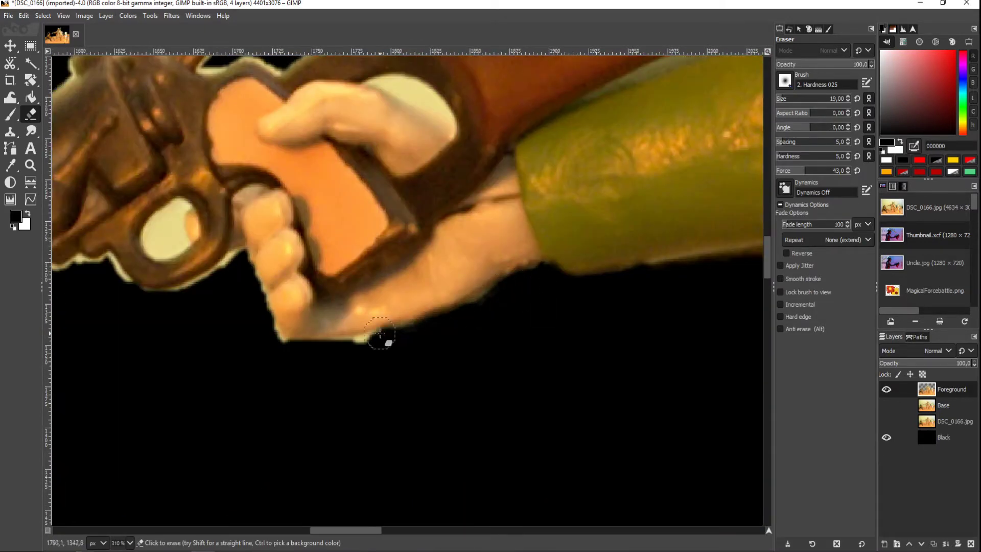
scroll(252, 332, left, 3)
scroll(361, 339, left, 3)
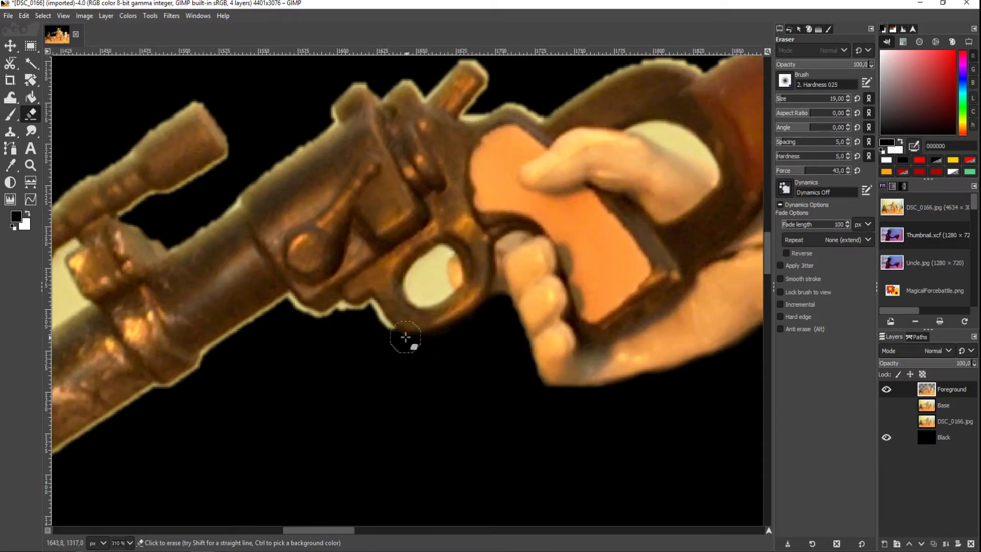
scroll(407, 339, left, 3)
drag(534, 263, 505, 309)
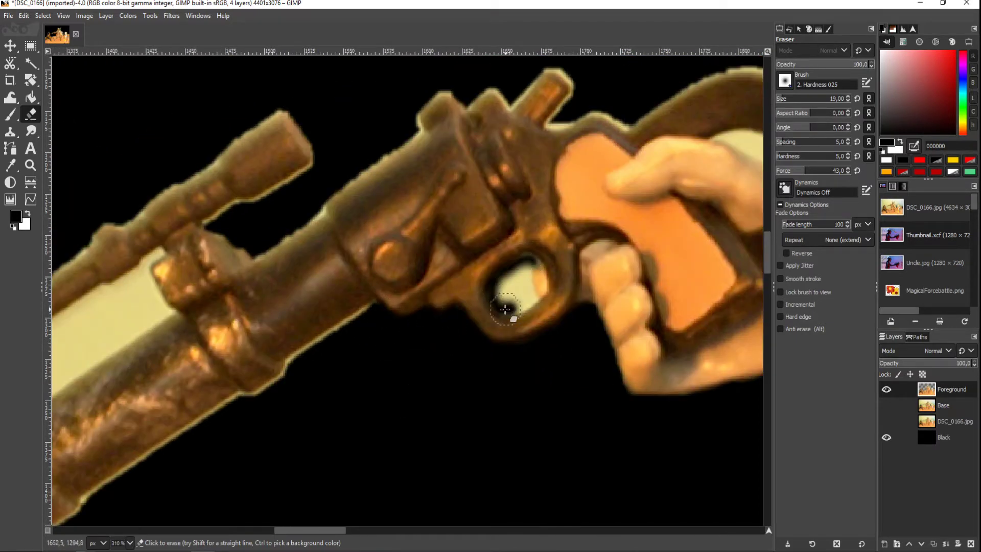
drag(530, 273, 508, 280)
scroll(541, 278, left, 3)
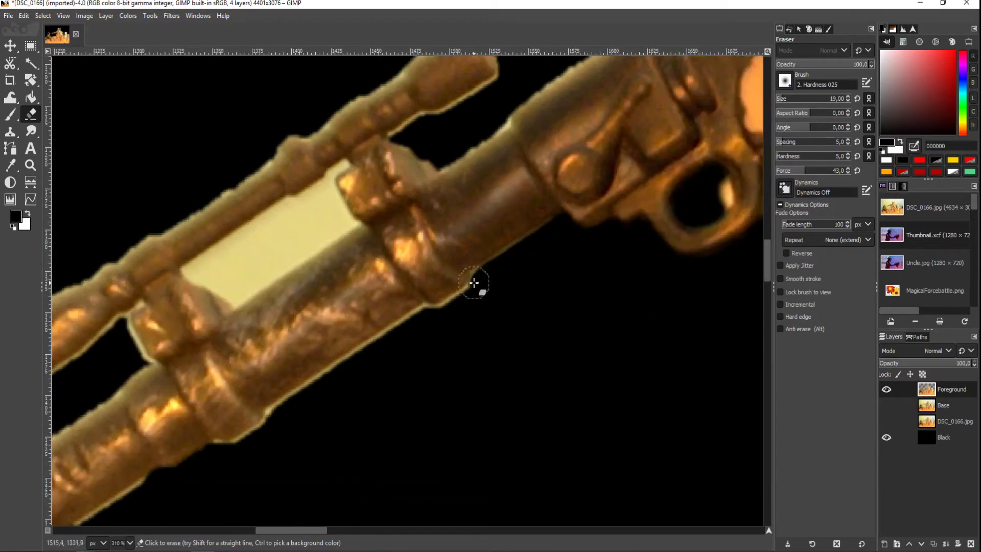
scroll(590, 264, left, 3)
Erase the light fringes along the scope's lower edge and the barrel
drag(531, 278, 387, 390)
scroll(460, 348, left, 5)
scroll(576, 298, down, 2)
mouse_move(446, 352)
mouse_down()
mouse_move(285, 398)
mouse_move(411, 268)
mouse_move(410, 199)
mouse_up()
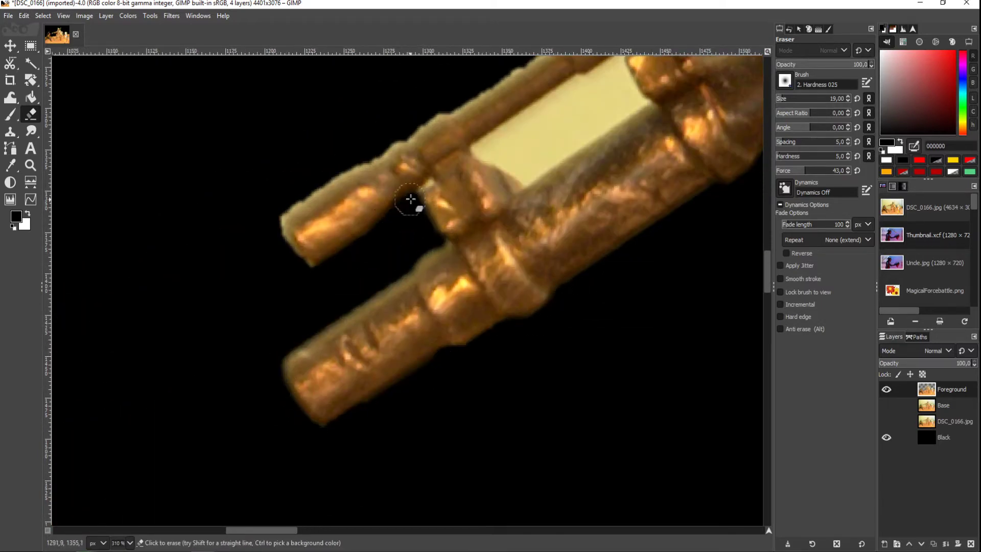
With the eraser at size 17, clean the scope rod and the scope-barrel gap
key(bracketright)
key(bracketright)
key(bracketright)
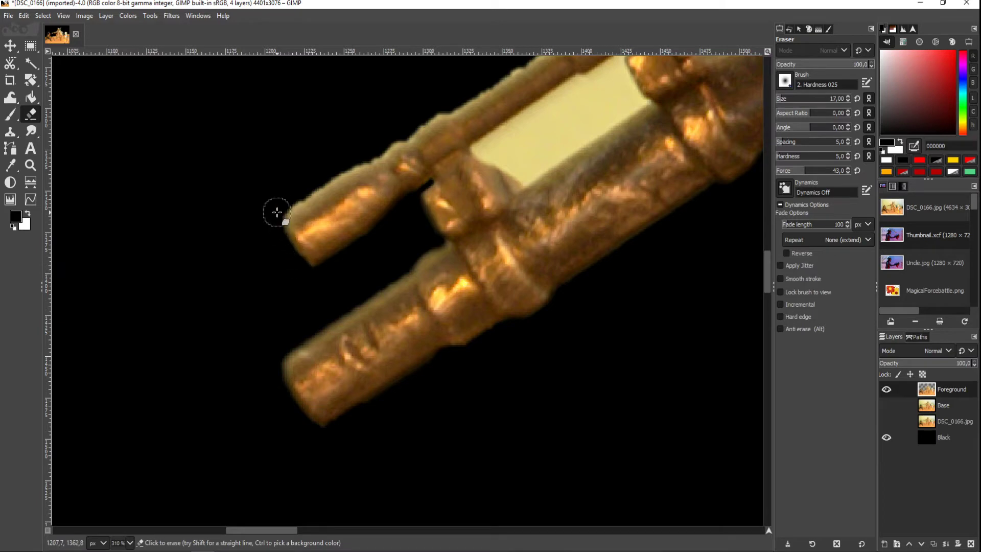
scroll(277, 212, up, 4)
mouse_move(287, 385)
mouse_down()
mouse_move(567, 204)
mouse_move(519, 296)
mouse_move(560, 313)
mouse_move(626, 226)
mouse_up()
mouse_move(657, 279)
mouse_down()
mouse_move(537, 350)
mouse_move(515, 337)
mouse_move(540, 284)
mouse_move(564, 317)
mouse_move(586, 269)
mouse_move(621, 241)
mouse_up()
Erase the bright fringe along the arm's upper edge toward the shoulder
scroll(526, 306, up, 3)
scroll(526, 307, right, 4)
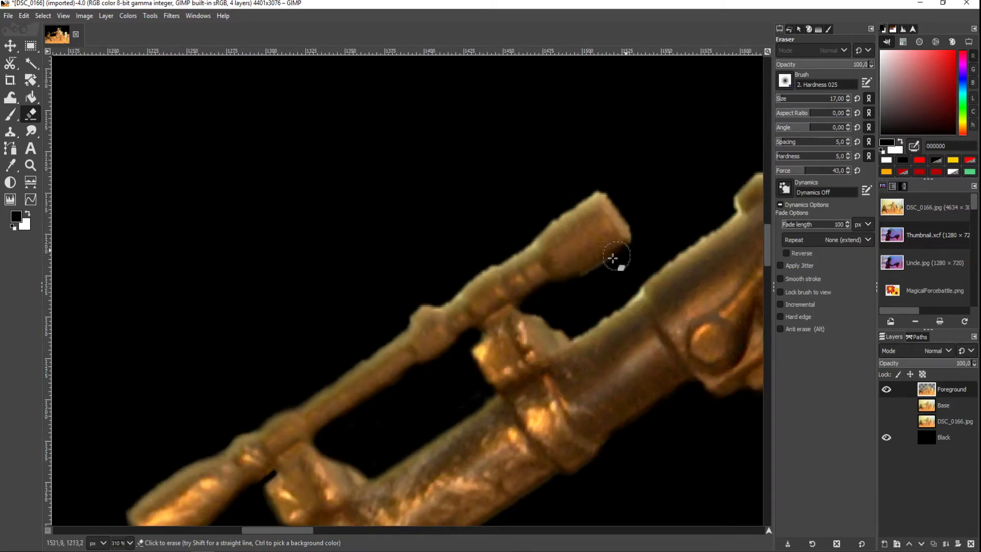
scroll(633, 246, down, 1)
scroll(511, 225, down, 1)
scroll(566, 189, up, 2)
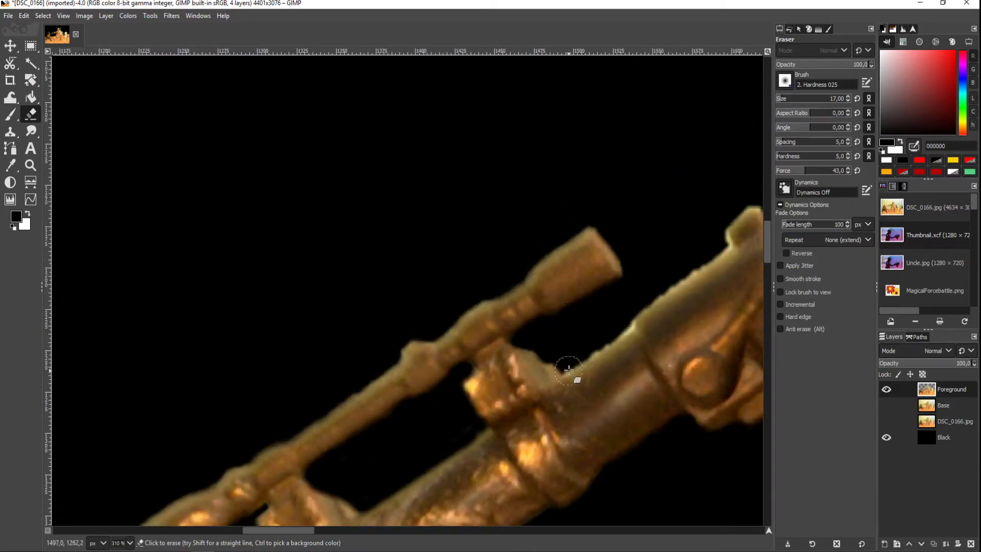
scroll(559, 308, right, 5)
scroll(559, 309, up, 3)
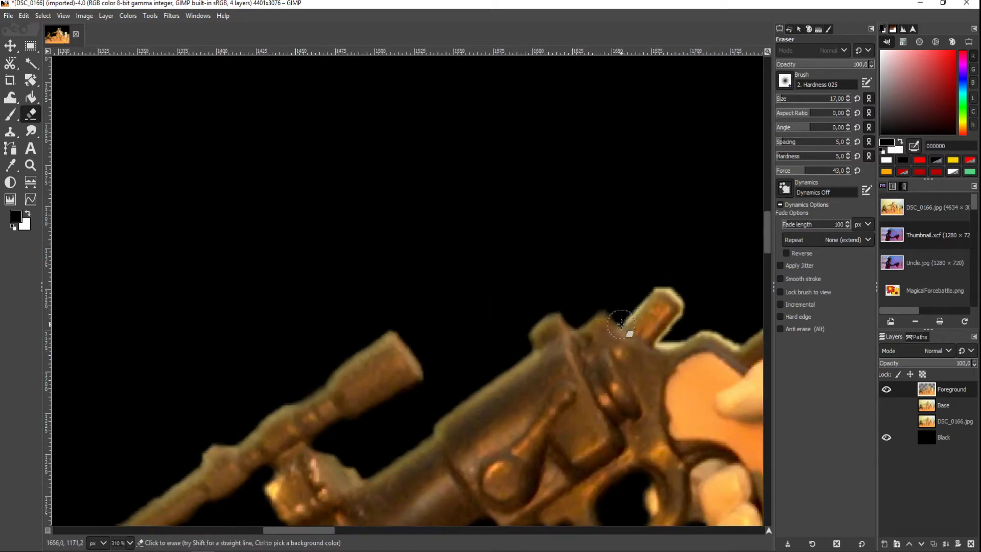
scroll(683, 309, right, 4)
drag(601, 303, 659, 269)
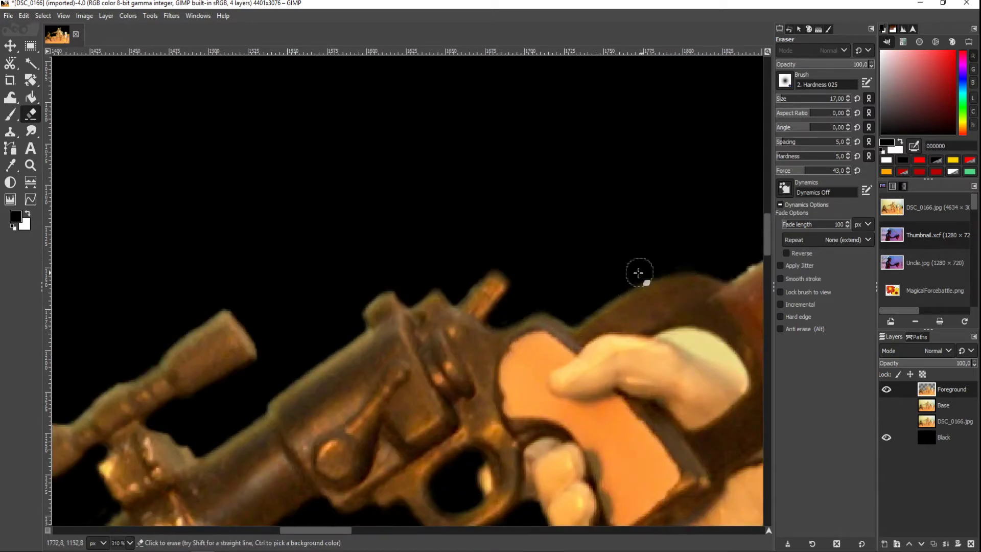
scroll(509, 231, right, 7)
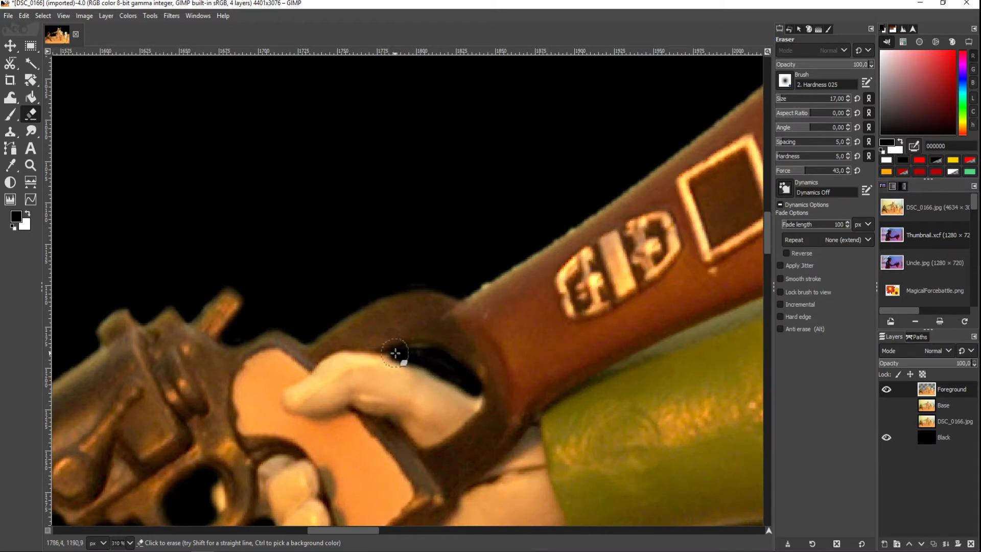
scroll(576, 208, right, 5)
mouse_move(302, 394)
mouse_down()
mouse_move(445, 300)
mouse_move(624, 158)
mouse_up()
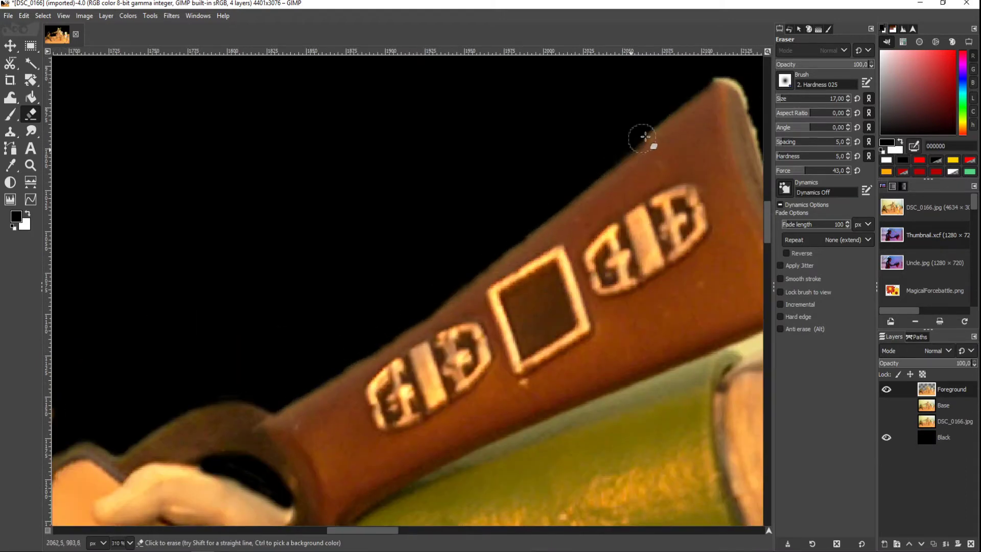
scroll(459, 353, right, 7)
mouse_move(460, 354)
mouse_down()
mouse_move(515, 322)
mouse_move(486, 339)
mouse_up()
scroll(486, 339, up, 3)
scroll(486, 340, right, 2)
drag(377, 212, 400, 304)
mouse_move(430, 351)
mouse_down()
mouse_move(508, 245)
mouse_move(531, 168)
mouse_up()
scroll(404, 327, up, 3)
scroll(404, 327, right, 2)
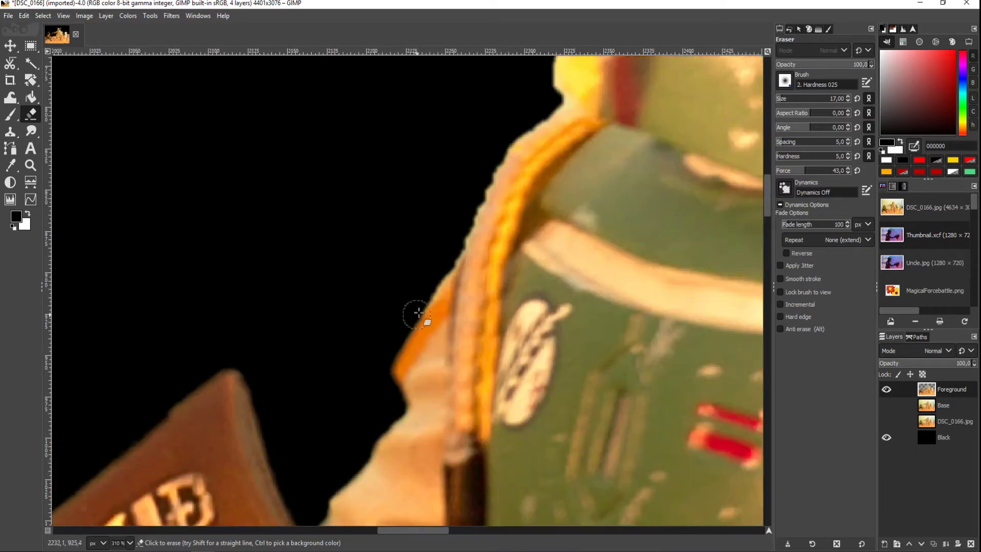
Erase the leftover background fringe along the figure's left edge
drag(463, 241, 511, 138)
scroll(443, 254, up, 3)
scroll(442, 254, up, 3)
drag(424, 363, 409, 245)
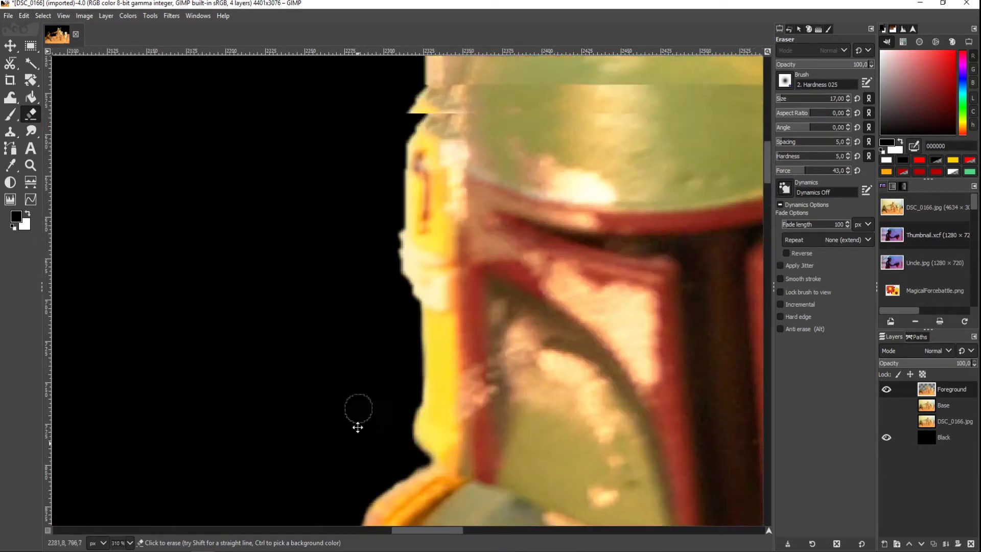
scroll(357, 423, up, 3)
drag(398, 353, 394, 106)
scroll(395, 105, up, 5)
Erase the background around the antenna's tip and along its right edge
mouse_move(381, 271)
mouse_down()
mouse_move(377, 247)
mouse_move(423, 215)
mouse_move(499, 259)
mouse_move(474, 316)
mouse_up()
mouse_move(439, 289)
mouse_down()
mouse_move(449, 449)
mouse_move(486, 401)
mouse_move(531, 371)
mouse_up()
scroll(532, 370, down, 5)
scroll(531, 370, right, 3)
Erase the leftover background along the helmet's outline, right side and beside the visor
mouse_move(580, 327)
mouse_down()
mouse_move(542, 375)
mouse_move(649, 246)
mouse_up()
scroll(499, 477, up, 5)
scroll(499, 477, right, 3)
mouse_move(499, 477)
mouse_down()
mouse_move(501, 333)
mouse_move(434, 230)
mouse_up()
scroll(580, 324, up, 5)
scroll(581, 324, left, 3)
drag(580, 324, 593, 388)
mouse_move(247, 252)
mouse_down()
mouse_move(377, 225)
mouse_move(432, 225)
mouse_move(501, 248)
mouse_up()
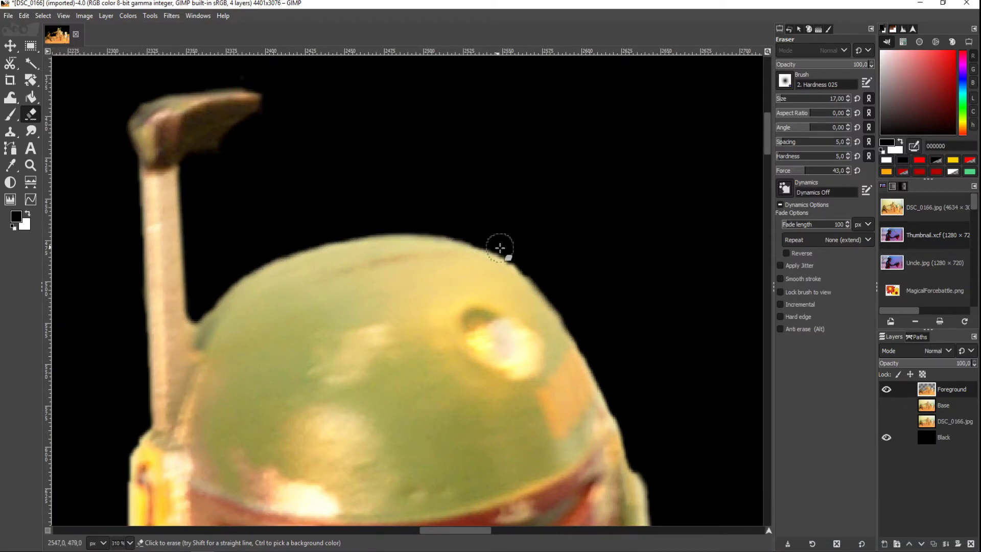
drag(561, 309, 598, 357)
scroll(576, 259, down, 5)
scroll(576, 258, right, 2)
drag(576, 259, 581, 366)
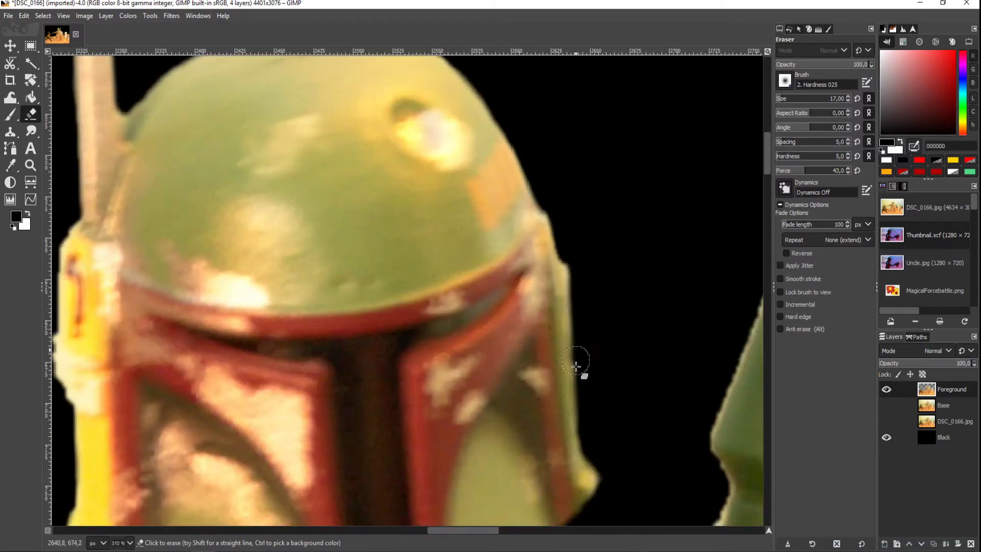
Clear the background around the helmet knob and between the helmet and shoulder
scroll(501, 356, up, 2)
mouse_move(501, 356)
mouse_down()
mouse_move(545, 344)
mouse_move(607, 256)
mouse_move(609, 149)
mouse_up()
scroll(545, 344, right, 3)
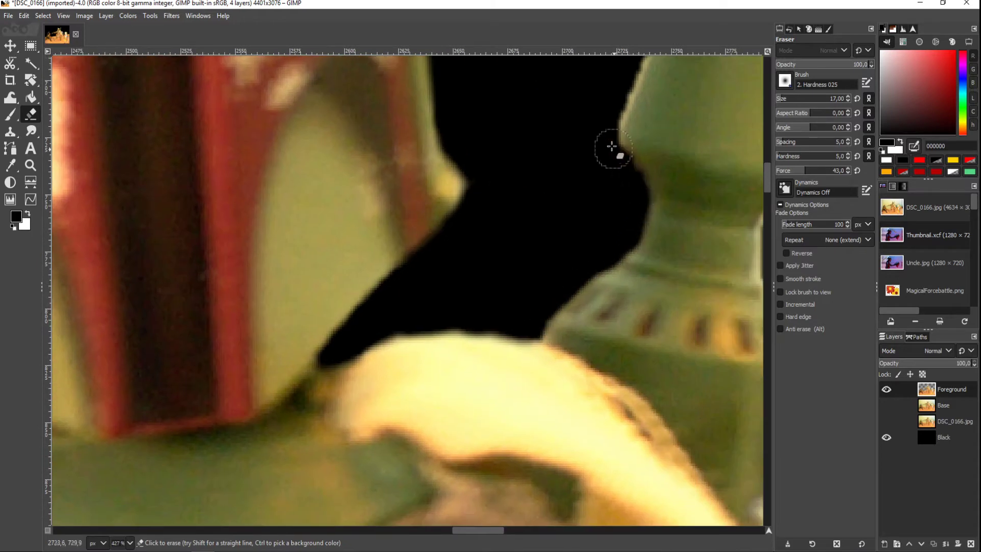
scroll(609, 148, up, 2)
drag(541, 92, 468, 284)
scroll(497, 251, up, 4)
scroll(496, 252, right, 1)
scroll(430, 279, up, 5)
mouse_move(460, 259)
mouse_down()
mouse_move(574, 121)
mouse_move(615, 294)
mouse_up()
scroll(629, 327, down, 5)
scroll(562, 312, down, 3)
Erase a straight line along the green piece's edge with a Shift-click
click(511, 123)
shift+click(511, 427)
scroll(486, 313, down, 3)
drag(486, 313, 477, 386)
scroll(508, 344, down, 3)
scroll(511, 358, down, 3)
scroll(512, 358, down, 2)
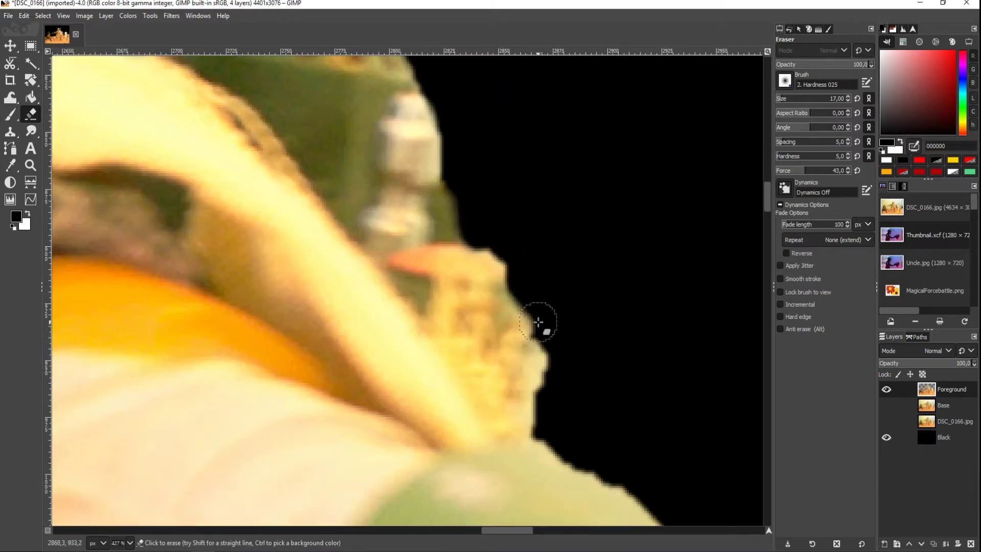
Erase the remaining background along the gun arm's edge
drag(521, 276, 541, 429)
scroll(536, 328, down, 3)
scroll(537, 328, right, 3)
drag(358, 235, 501, 358)
scroll(482, 333, down, 2)
scroll(422, 234, down, 2)
drag(361, 237, 477, 212)
scroll(477, 212, down, 3)
mouse_move(460, 409)
mouse_down()
mouse_move(426, 360)
mouse_move(434, 372)
mouse_move(324, 317)
mouse_up()
scroll(398, 207, left, 3)
Set the eraser brush size to 25
click(787, 100)
text(25)
key(Return)
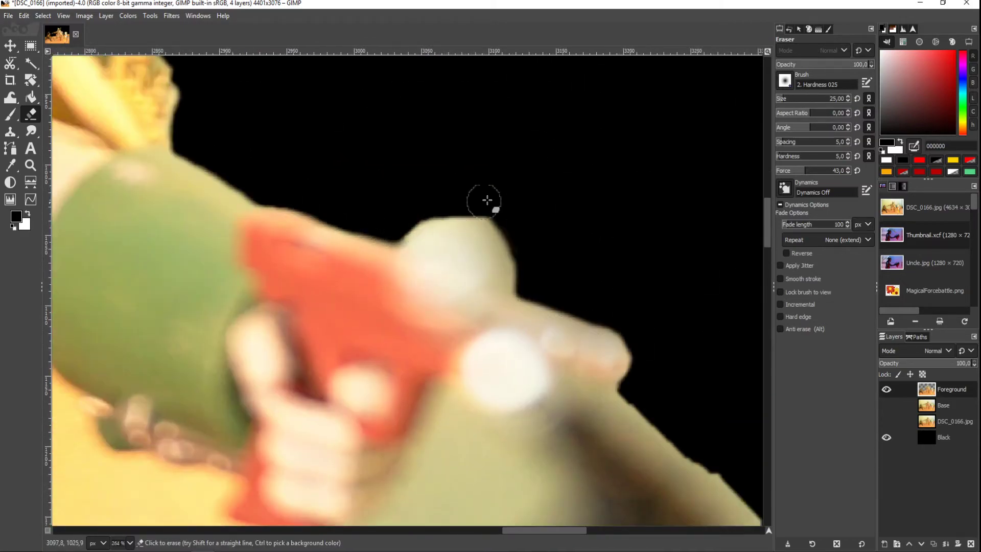
Erase the background between the legs and along the bottom of the gap
scroll(401, 225, down, 3)
scroll(434, 219, down, 2)
scroll(382, 349, up, 2)
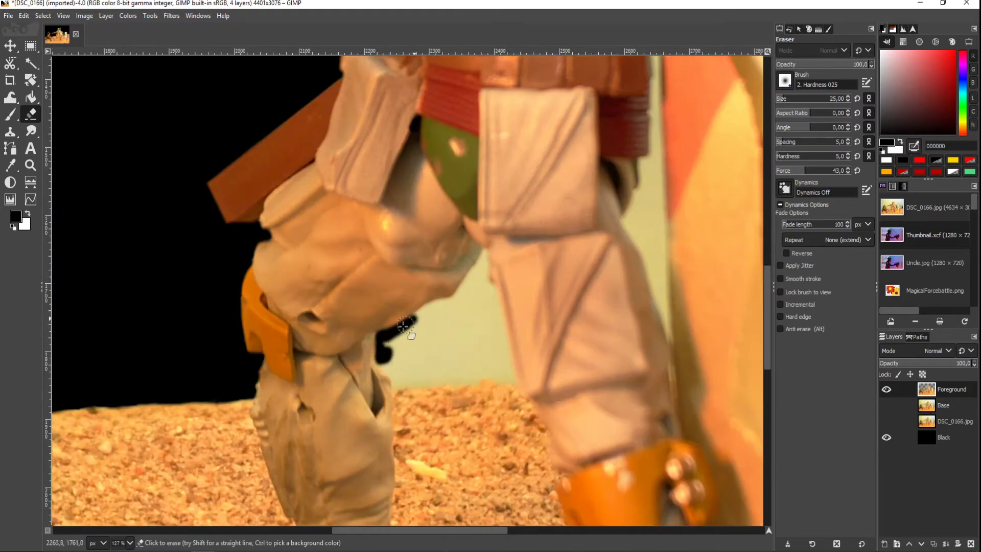
scroll(485, 253, up, 2)
drag(437, 240, 475, 431)
drag(303, 435, 478, 426)
Back on the Eraser, clear strips along the leg beside the wall
key(f)
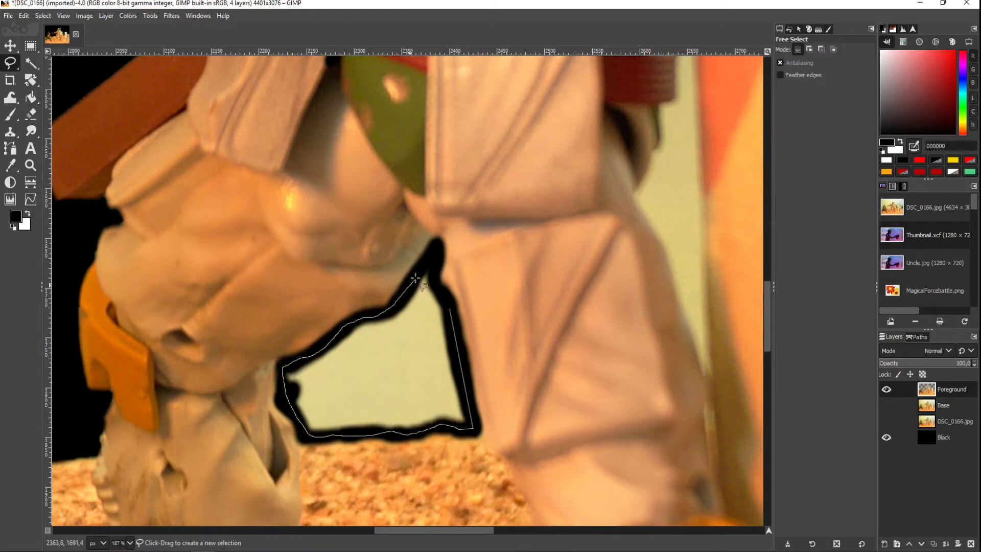
scroll(494, 263, up, 5)
key(shift+e)
scroll(461, 285, right, 3)
drag(460, 285, 482, 416)
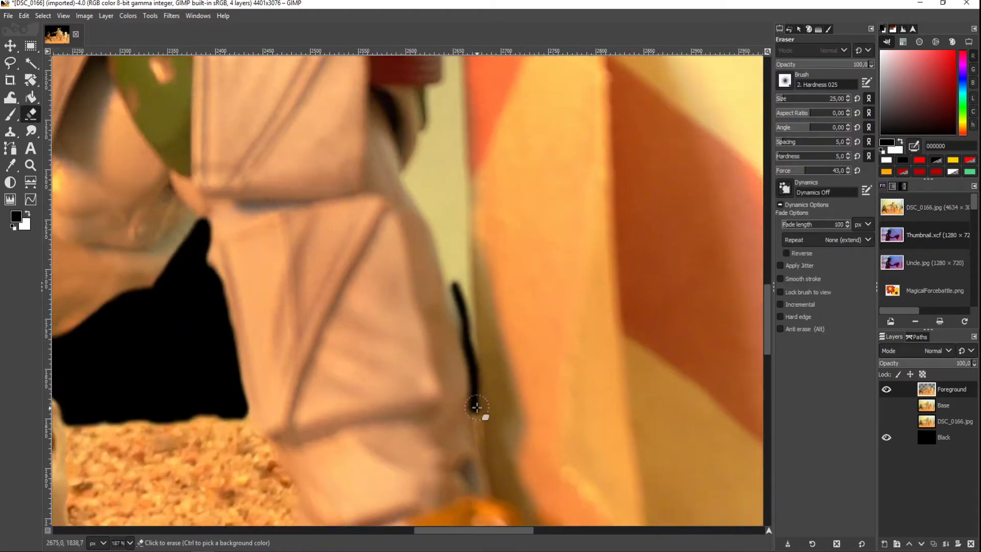
scroll(465, 301, up, 2)
drag(466, 301, 455, 174)
scroll(455, 324, up, 3)
mouse_move(456, 324)
mouse_down()
mouse_move(438, 193)
mouse_move(445, 400)
mouse_up()
Erase the remaining background lower down beside the leg
scroll(444, 401, down, 3)
mouse_move(449, 357)
mouse_down()
mouse_move(475, 313)
mouse_move(455, 352)
mouse_up()
drag(477, 388, 519, 499)
scroll(519, 499, down, 3)
mouse_move(519, 449)
mouse_down()
mouse_move(521, 267)
mouse_move(517, 313)
mouse_move(497, 334)
mouse_move(499, 307)
mouse_up()
Shift-click a straight eraser line along the cape's edge to the bottom of the gap
scroll(500, 306, down, 4)
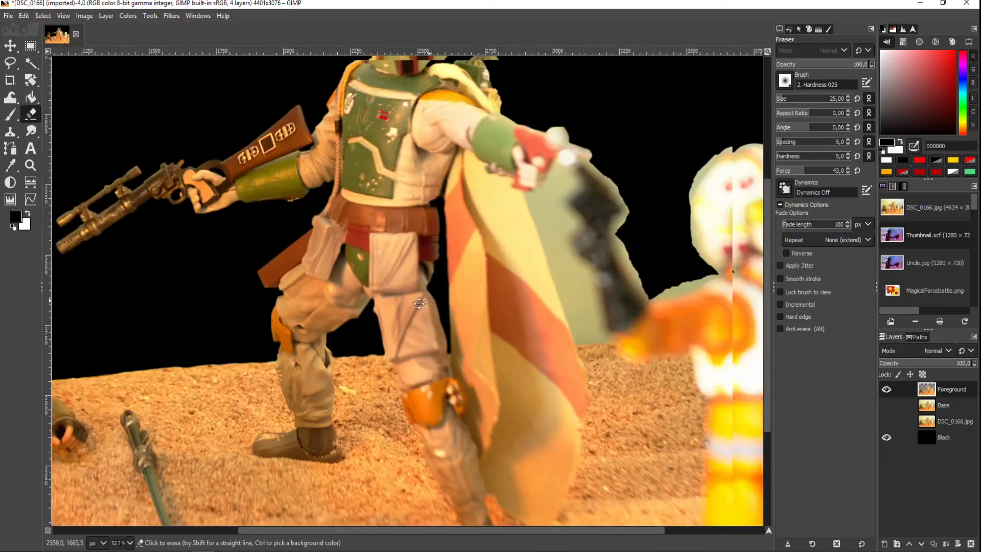
scroll(407, 320, up, 1)
scroll(460, 364, up, 1)
shift+click(376, 122)
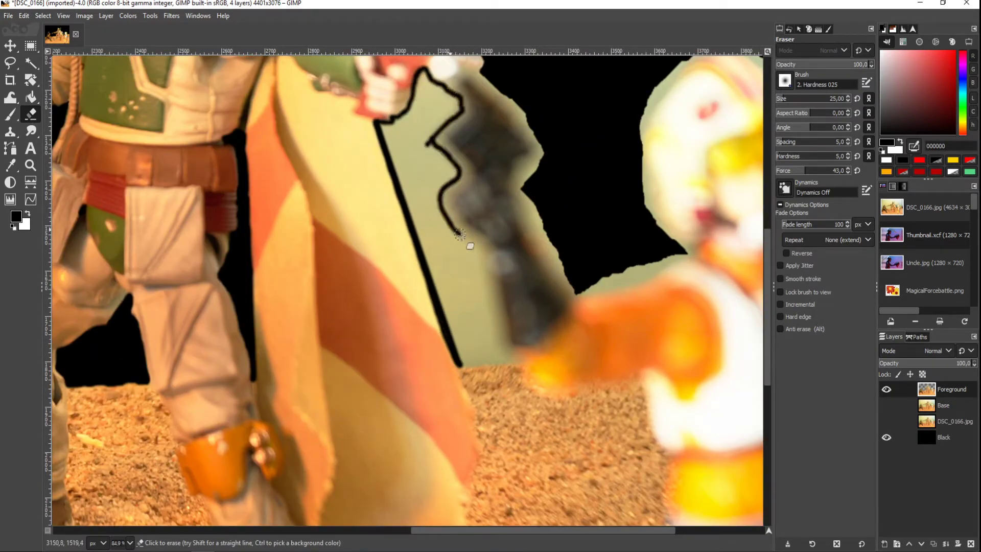
shift+click(519, 363)
scroll(519, 363, up, 2)
Free-select the gap between cape and sword, delete it to black, then deselect
key(f)
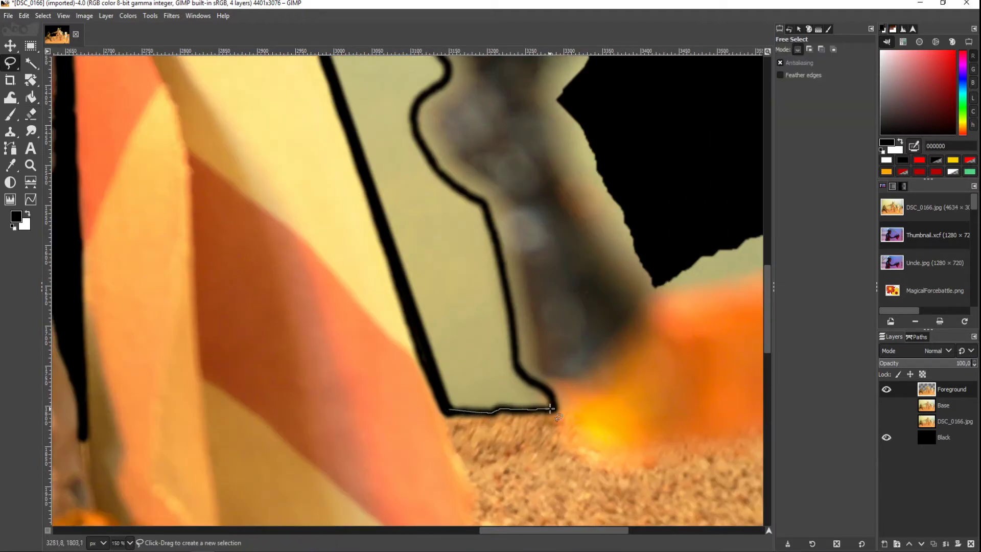
scroll(445, 178, up, 3)
drag(445, 177, 410, 208)
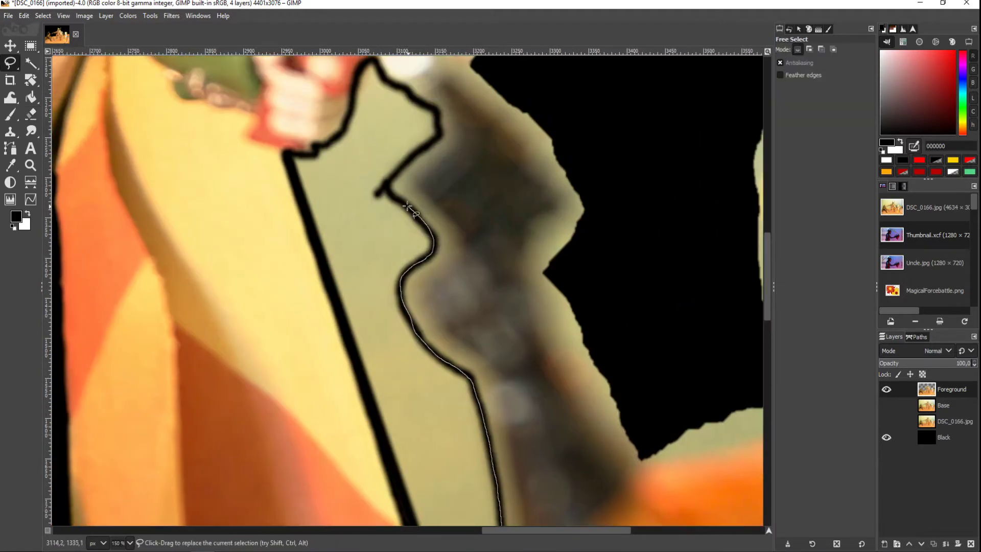
scroll(316, 147, down, 5)
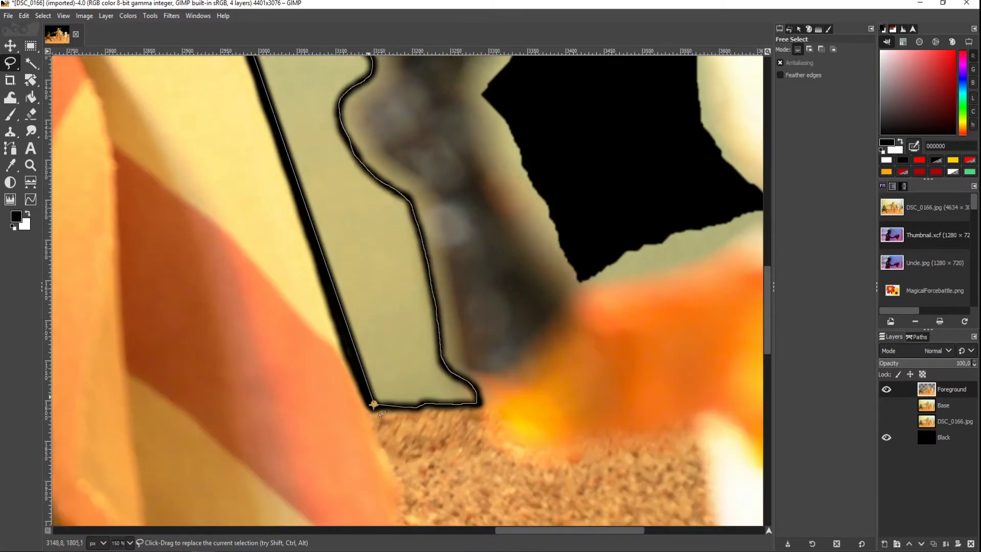
key(Delete)
key(ctrl+shift+a)
key(shift+e)
scroll(321, 280, up, 8)
right_click(416, 219)
Erase the leftover tan background along the cape's left edge and surrounding areas
mouse_move(425, 217)
mouse_down()
mouse_move(458, 248)
mouse_move(443, 228)
mouse_up()
drag(437, 331, 449, 361)
scroll(449, 361, down, 2)
mouse_move(475, 161)
mouse_down()
mouse_move(515, 201)
mouse_move(563, 357)
mouse_up()
scroll(563, 358, down, 5)
mouse_move(521, 409)
mouse_down()
mouse_move(487, 358)
mouse_move(438, 181)
mouse_move(388, 97)
mouse_up()
scroll(444, 431, up, 1)
scroll(445, 431, right, 3)
scroll(445, 401, up, 2)
mouse_move(444, 401)
mouse_down()
mouse_move(356, 254)
mouse_move(401, 192)
mouse_move(425, 379)
mouse_up()
scroll(426, 380, down, 3)
scroll(370, 220, down, 1)
scroll(370, 220, up, 3)
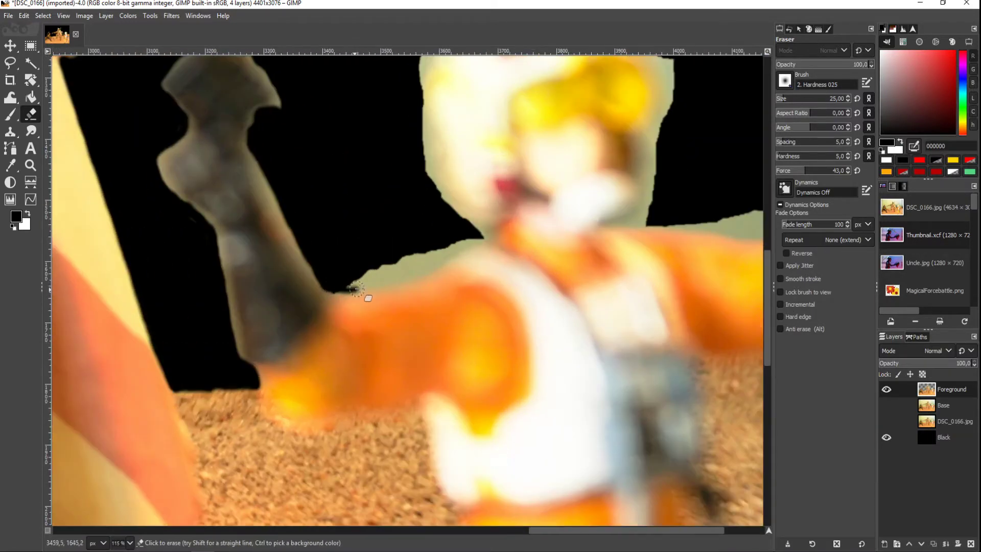
Erase the tan areas under the sword arm, beside the pilot's head, neck and arm
mouse_move(449, 232)
mouse_down()
mouse_move(350, 278)
mouse_move(453, 210)
mouse_move(445, 169)
mouse_up()
scroll(453, 210, up, 5)
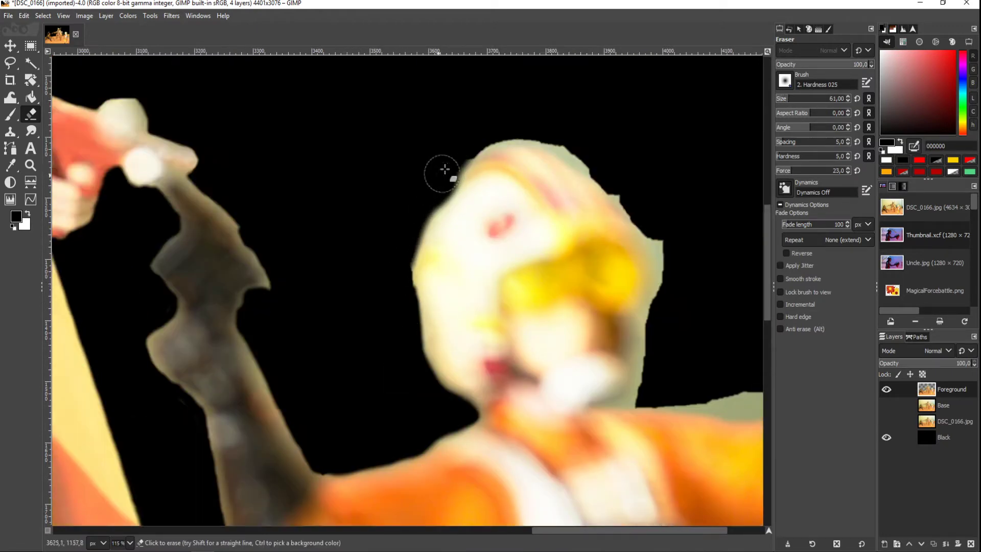
drag(491, 141, 619, 193)
scroll(620, 193, down, 2)
scroll(620, 193, right, 3)
drag(578, 153, 536, 322)
scroll(535, 322, down, 3)
scroll(536, 322, right, 3)
mouse_move(467, 202)
mouse_down()
mouse_move(565, 208)
mouse_move(605, 197)
mouse_move(686, 332)
mouse_move(639, 344)
mouse_up()
Erase the tan background along the sword's lower left edge
scroll(432, 355, left, 4)
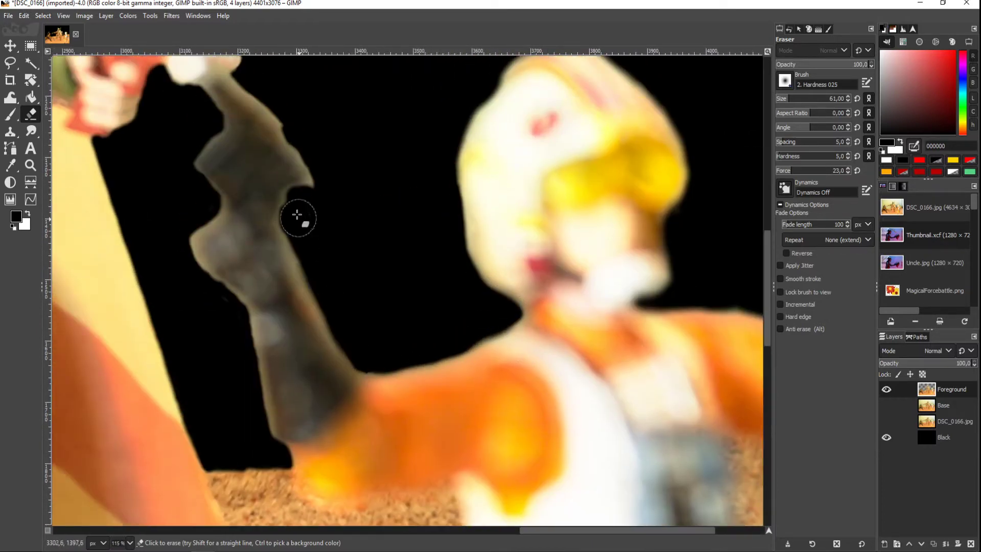
scroll(298, 215, up, 3)
scroll(298, 214, left, 2)
scroll(340, 266, left, 2)
mouse_move(302, 133)
mouse_down()
mouse_move(332, 162)
mouse_move(329, 265)
mouse_move(358, 404)
mouse_up()
scroll(322, 275, down, 3)
drag(322, 275, 358, 424)
scroll(402, 260, down, 4)
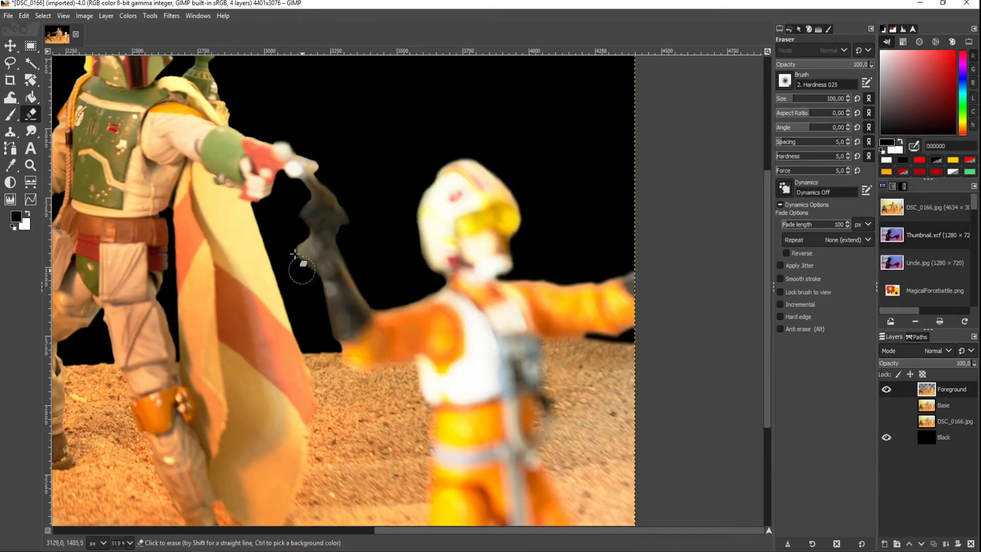
scroll(626, 339, down, 2)
scroll(618, 214, down, 2)
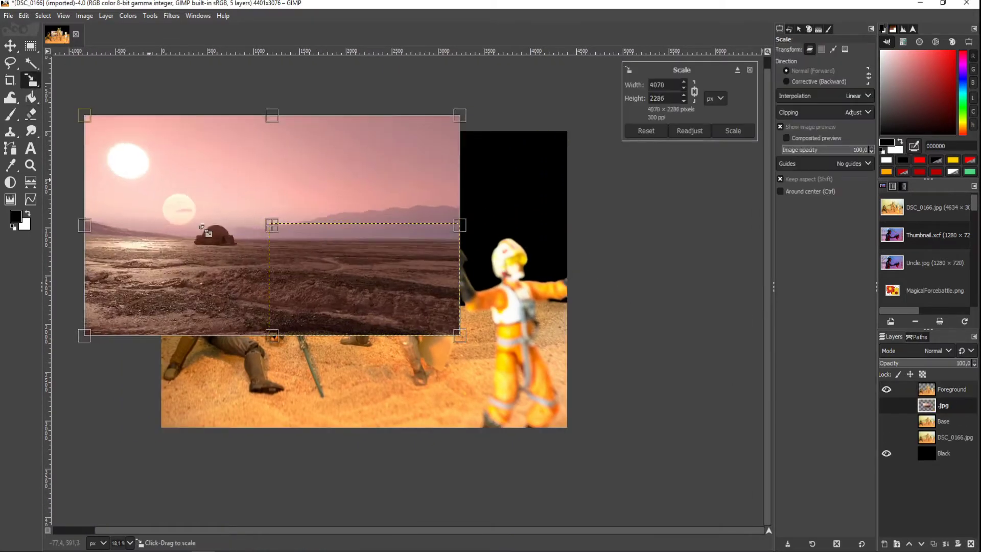
Shift the desert backdrop up and right, then apply Colors > Levels to it
key(m)
drag(514, 200, 552, 163)
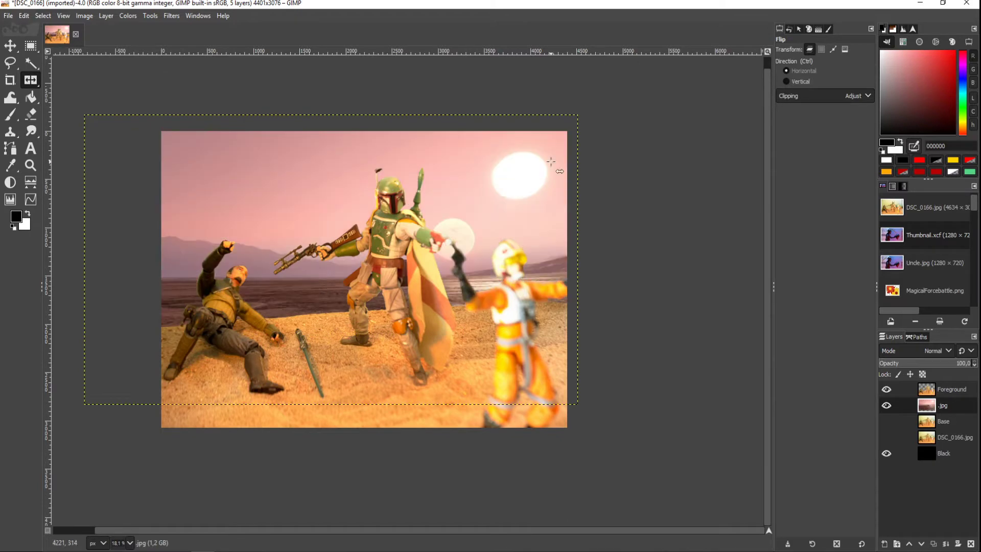
click(128, 16)
click(148, 123)
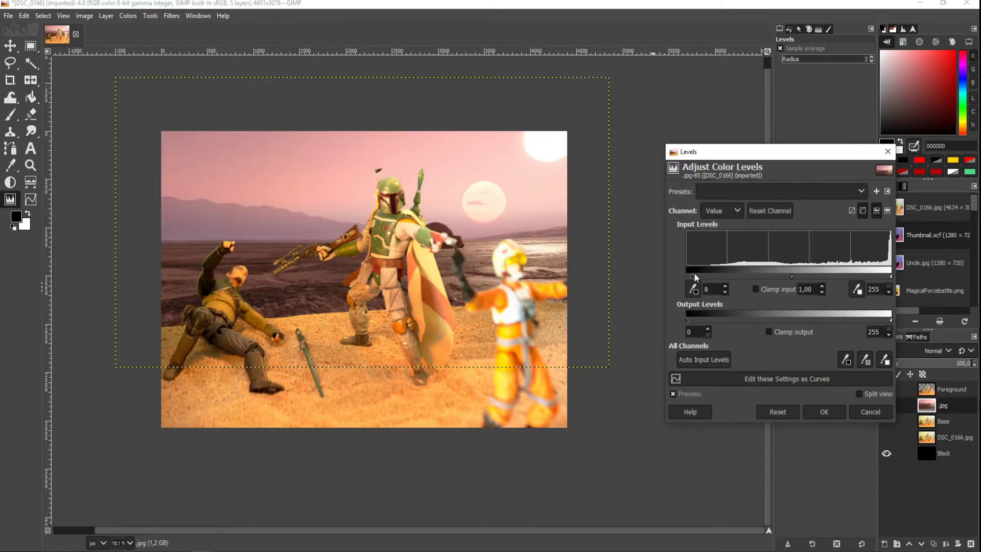
click(864, 412)
Lower the backdrop's brightness with Colors > Brightness-Contrast
click(128, 15)
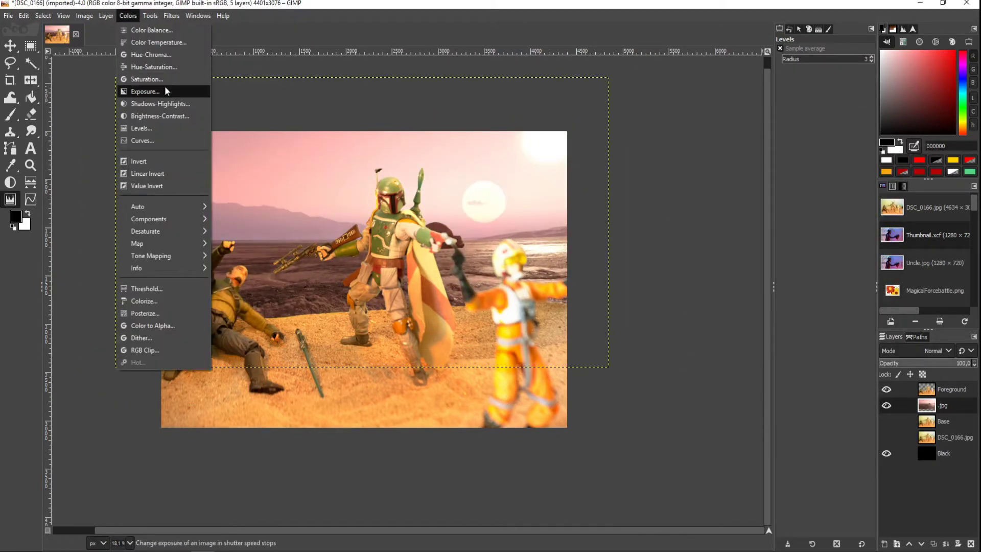
click(153, 112)
click(804, 196)
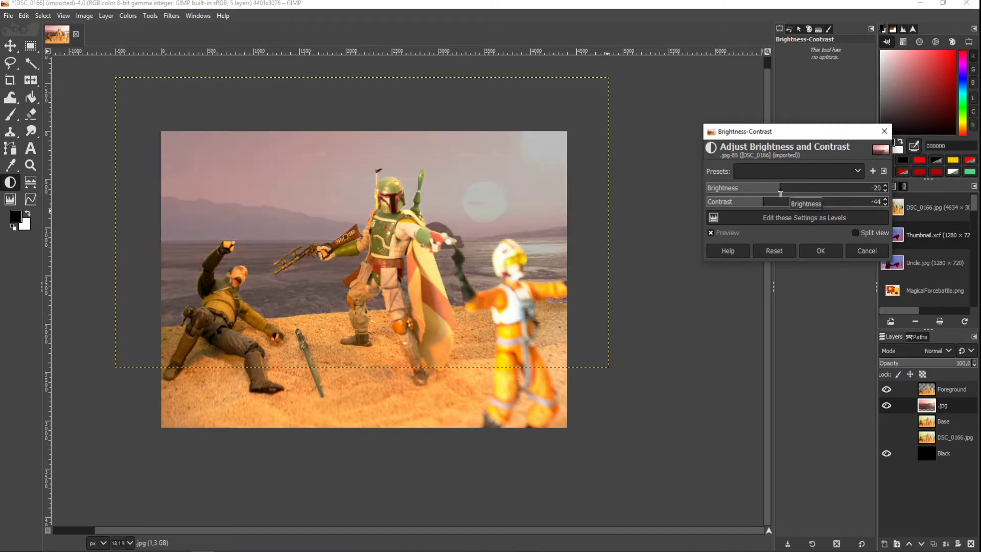
click(821, 251)
Try a Hue-Saturation shift on the magenta range, then cancel it
click(128, 16)
click(153, 66)
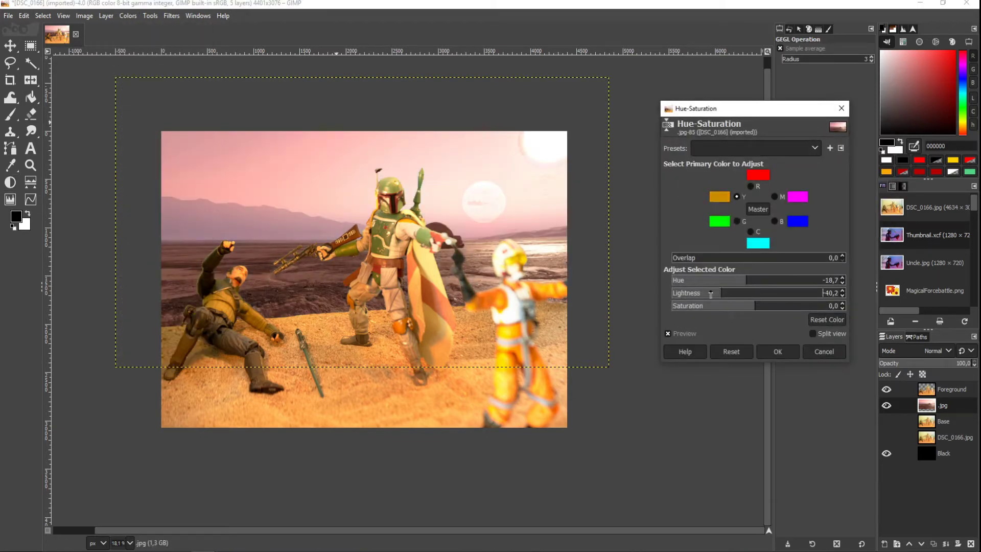
mouse_move(730, 280)
mouse_down()
mouse_move(808, 292)
mouse_move(777, 307)
mouse_up()
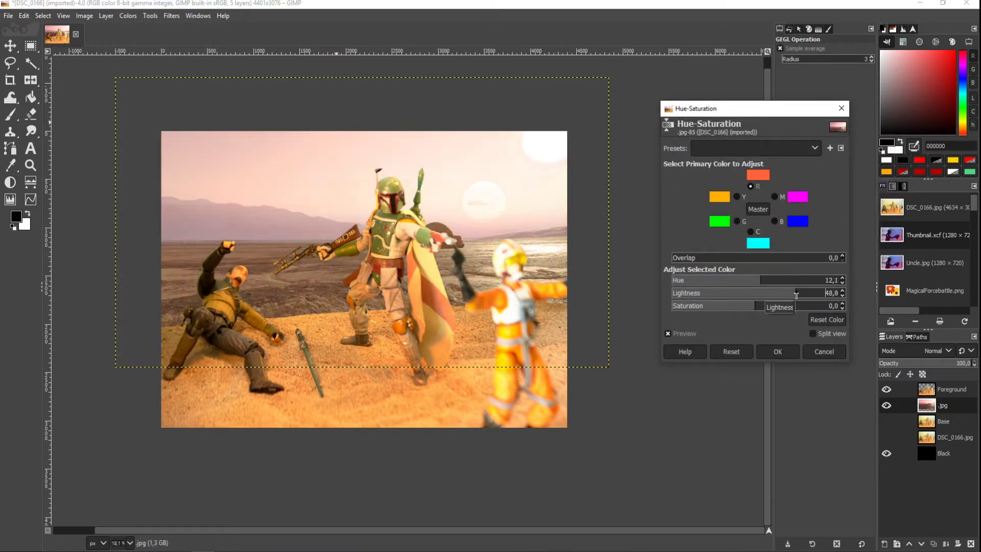
click(827, 319)
click(775, 196)
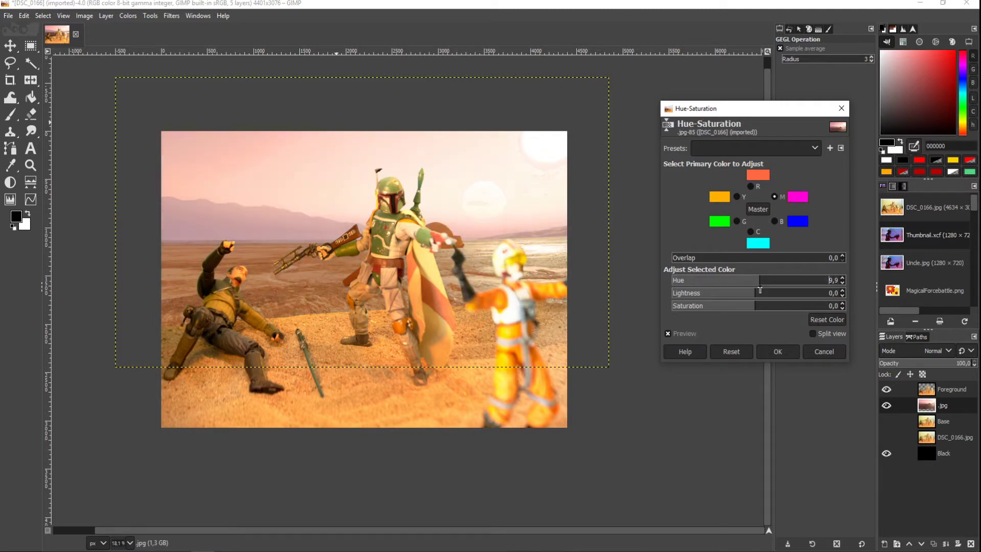
click(825, 351)
click(127, 15)
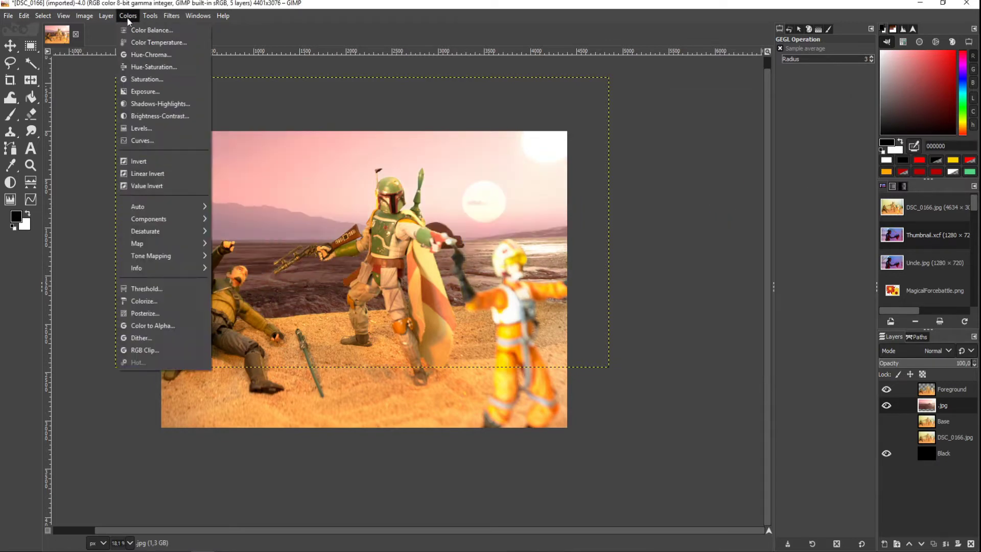
Apply a colour balance tweak, then reshape Curves to darken the backdrop
click(154, 27)
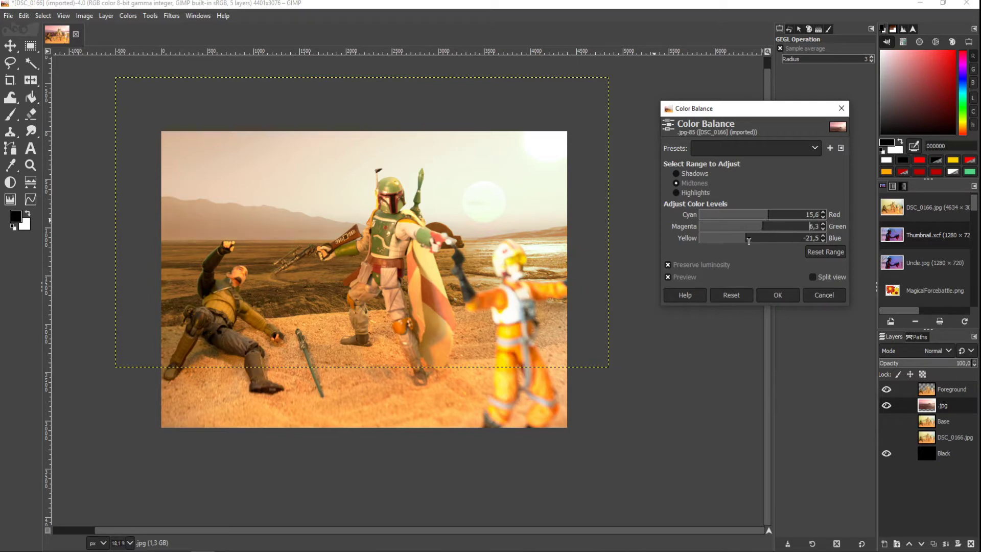
click(777, 295)
click(128, 16)
click(158, 159)
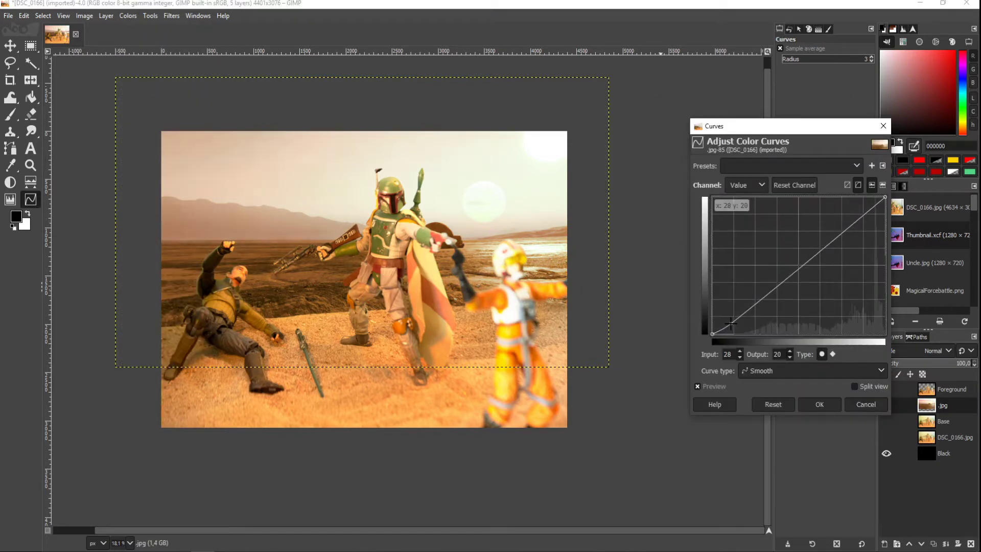
drag(733, 321, 733, 312)
drag(799, 253, 798, 241)
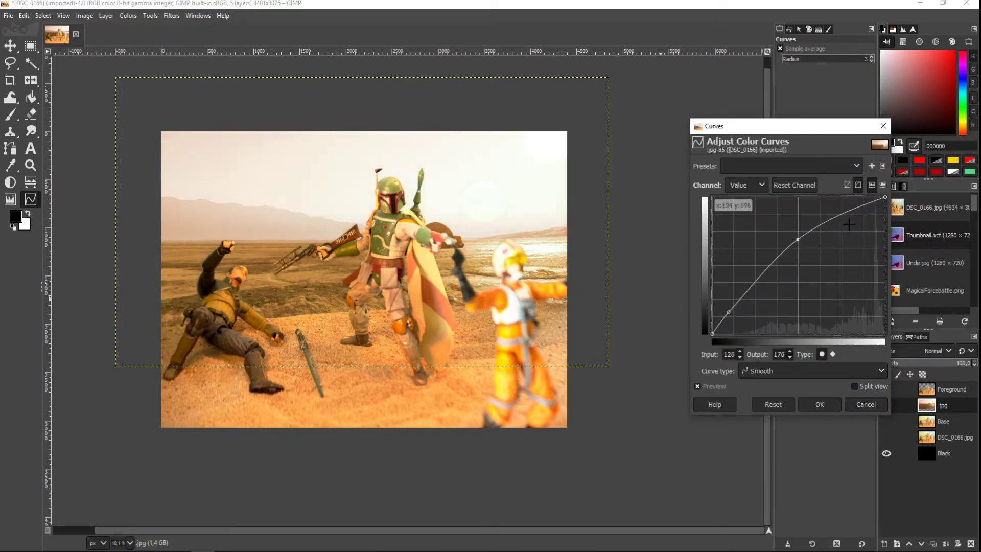
drag(852, 217, 851, 228)
drag(728, 306, 742, 284)
drag(798, 239, 778, 240)
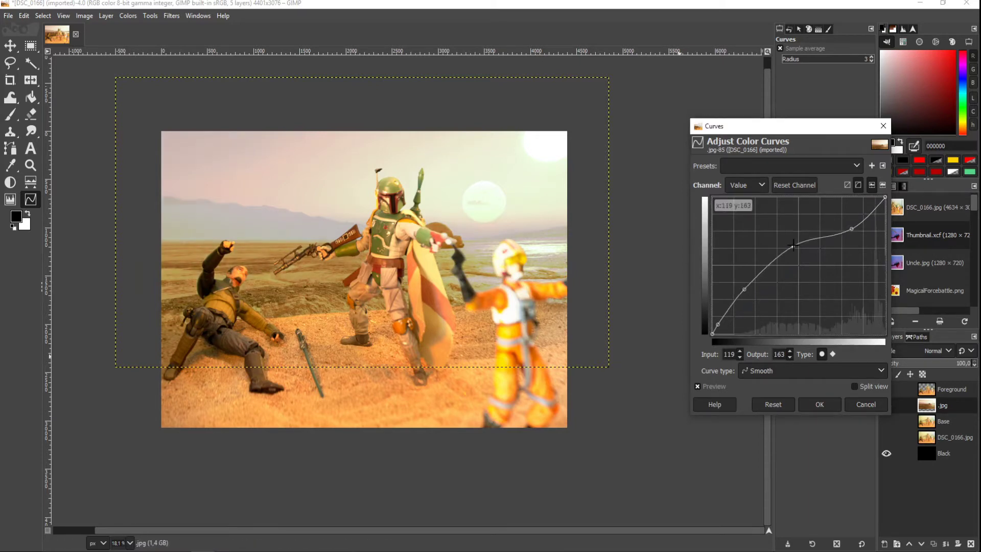
drag(793, 238, 791, 250)
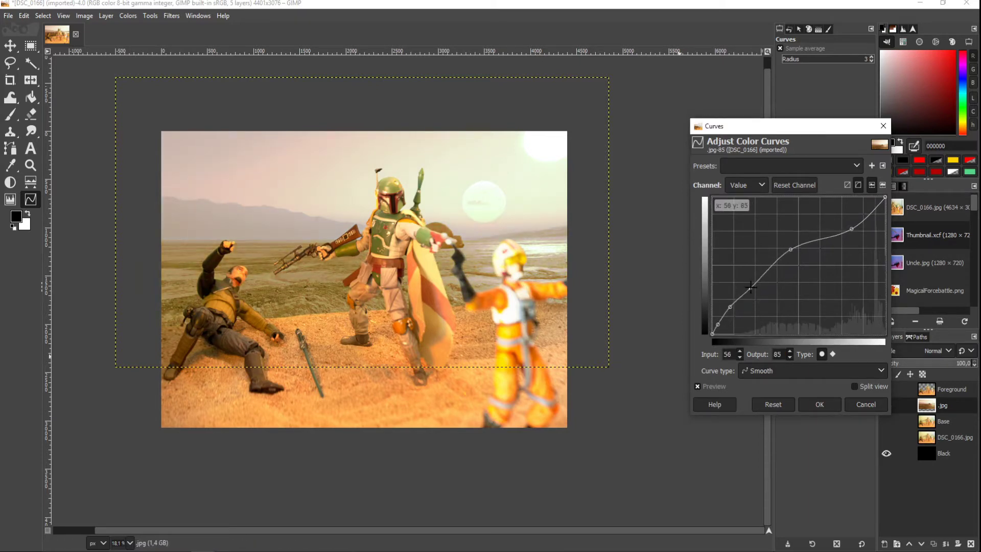
drag(750, 282, 754, 288)
click(820, 405)
Move the domed hut up onto the horizon and reduce the backdrop's saturation
key(m)
mouse_move(541, 213)
mouse_down()
mouse_move(548, 188)
mouse_move(555, 200)
mouse_up()
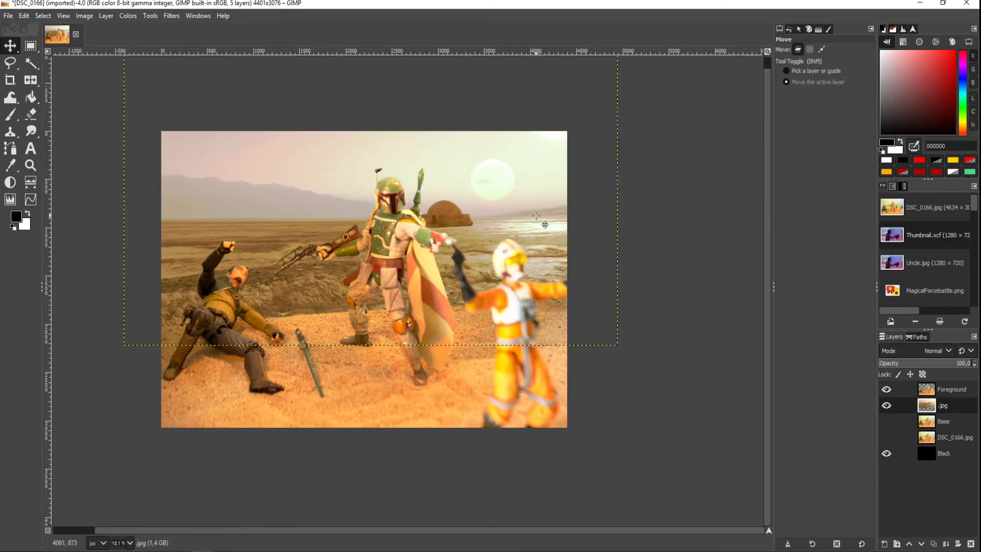
click(127, 15)
click(147, 79)
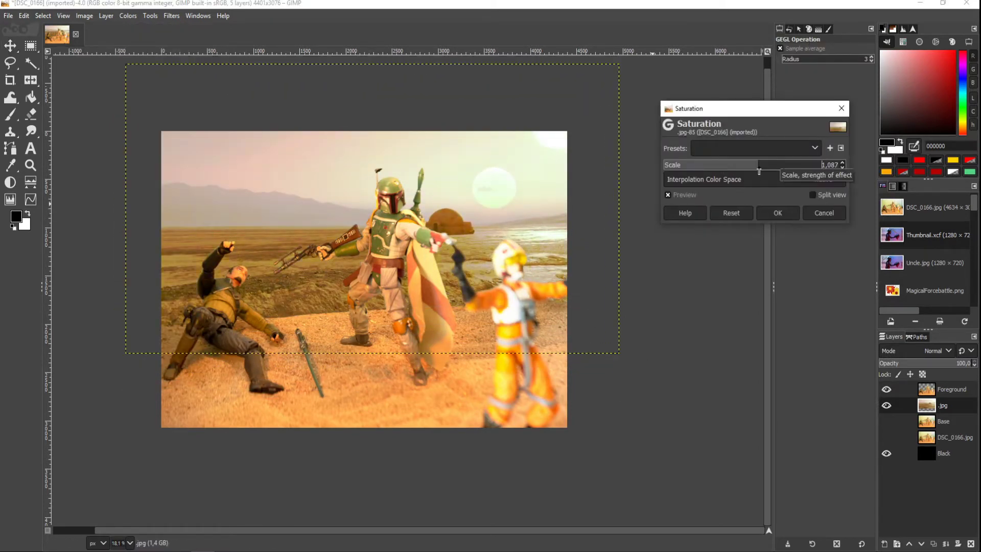
click(778, 212)
Apply Levels with a lowered white point and gamma 1.08, then duplicate the Foreground layer
click(128, 16)
click(148, 130)
drag(891, 275, 881, 275)
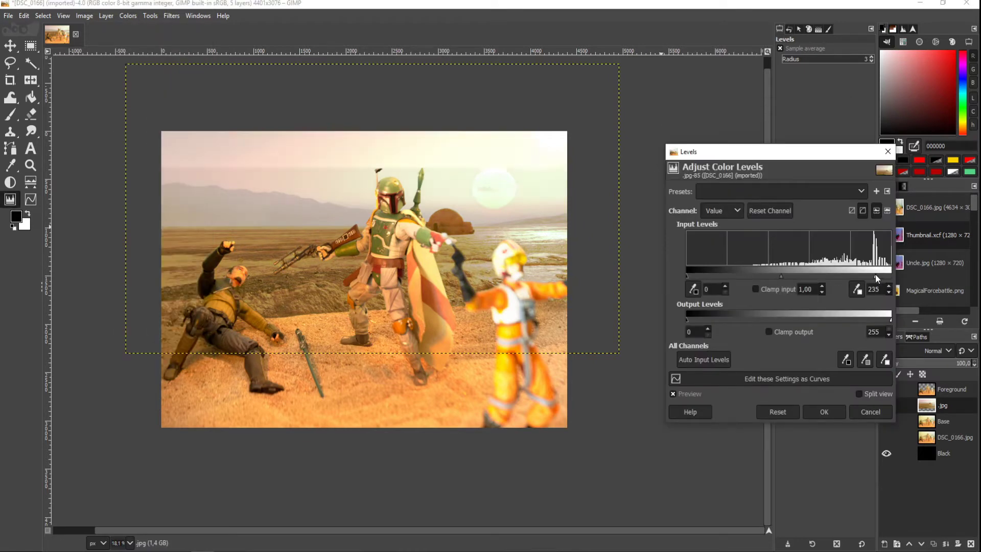
drag(784, 276, 781, 275)
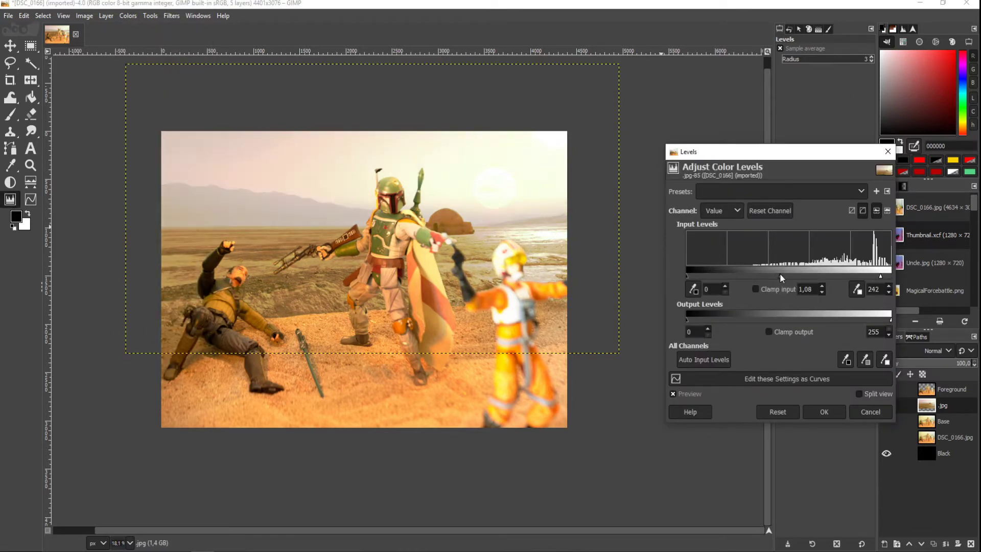
click(824, 412)
click(933, 543)
key(shift+e)
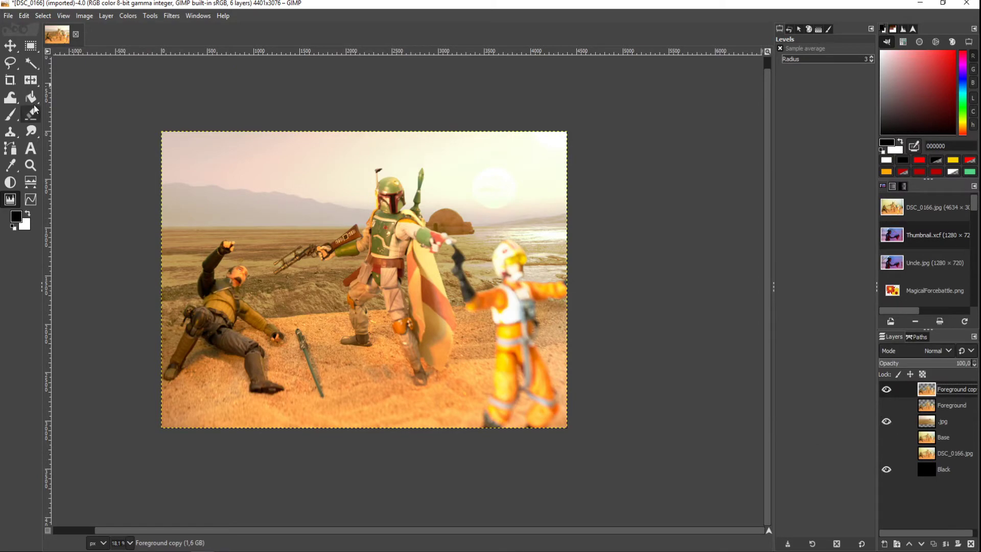
Shift the photo's colour balance from magenta toward green
scroll(727, 199, up, 3)
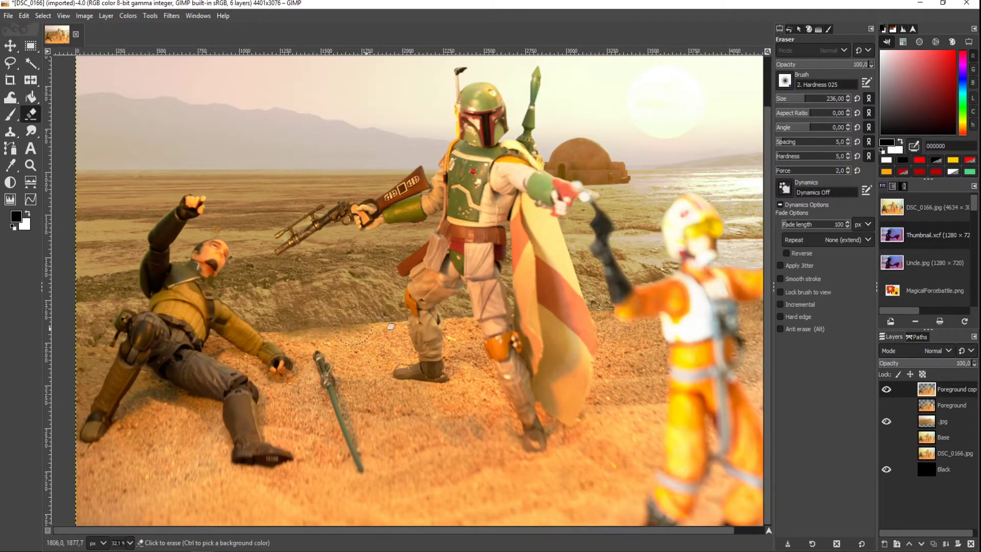
scroll(285, 338, up, 4)
scroll(493, 303, right, 5)
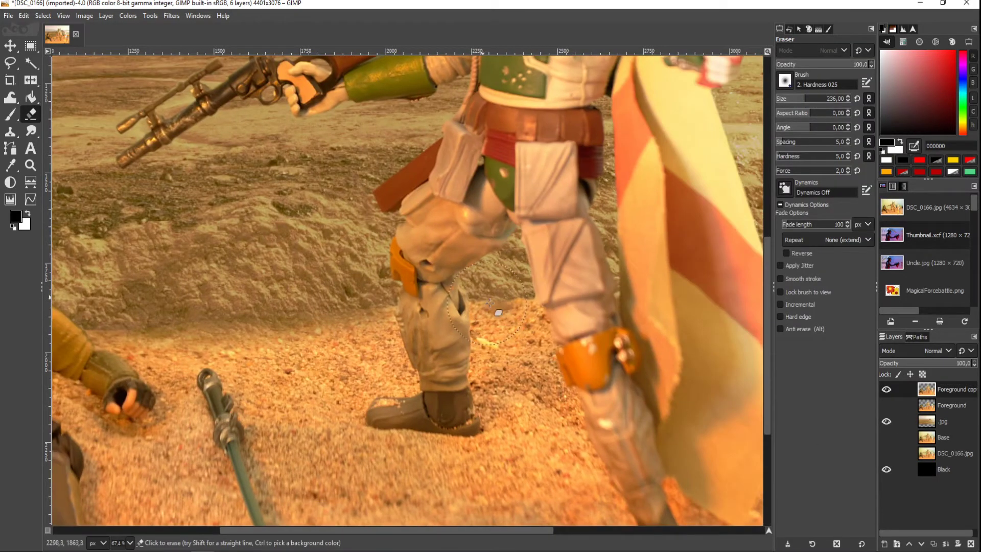
scroll(503, 320, down, 7)
scroll(379, 329, up, 2)
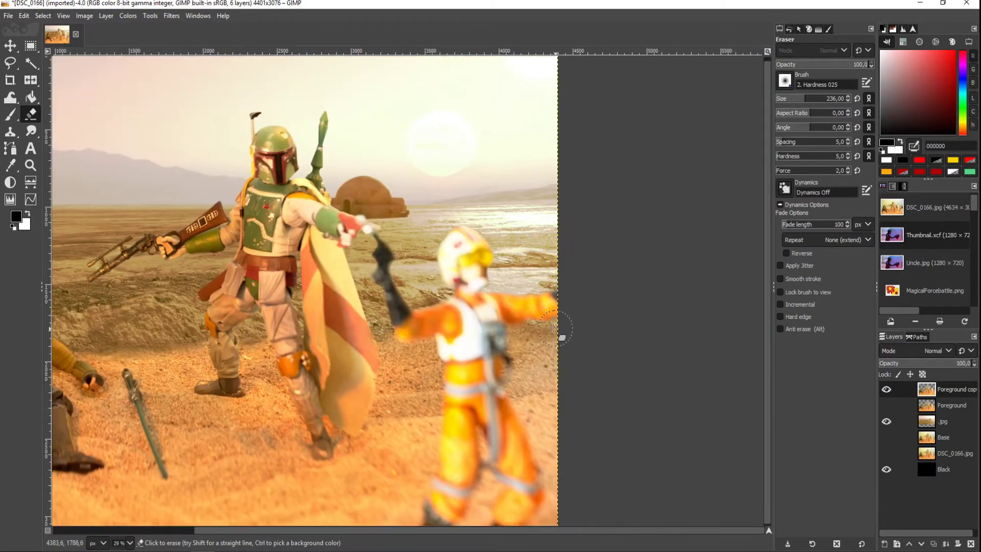
scroll(432, 345, left, 5)
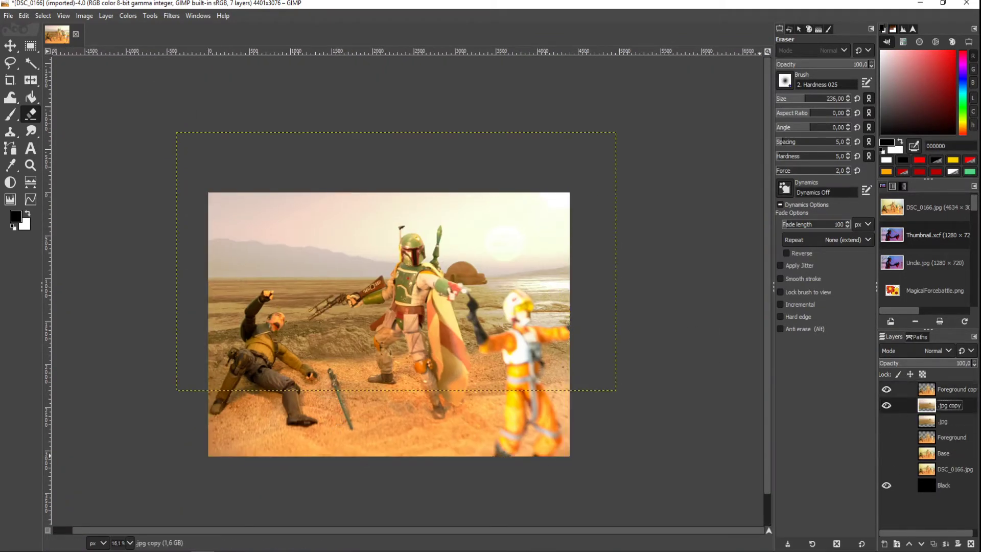
click(128, 15)
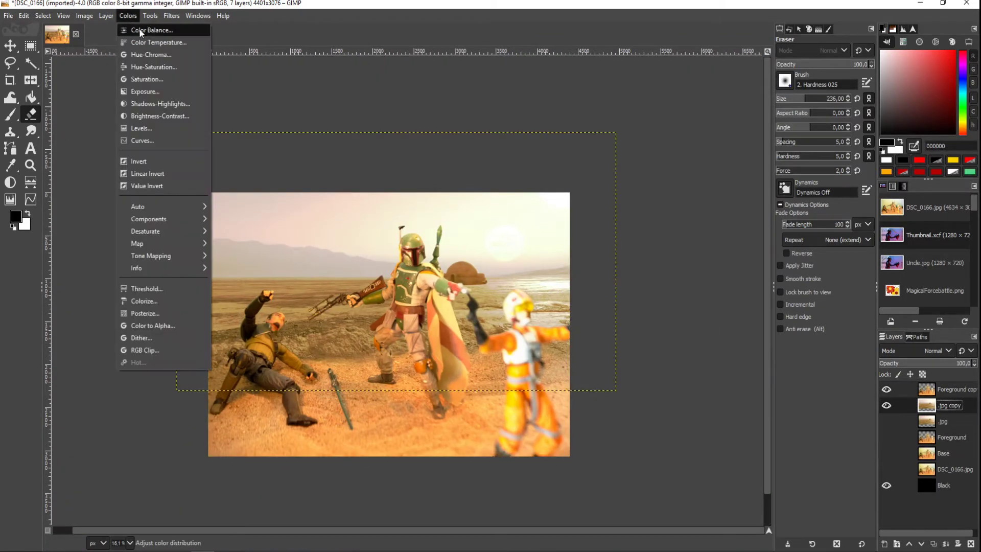
click(765, 218)
drag(754, 233, 762, 234)
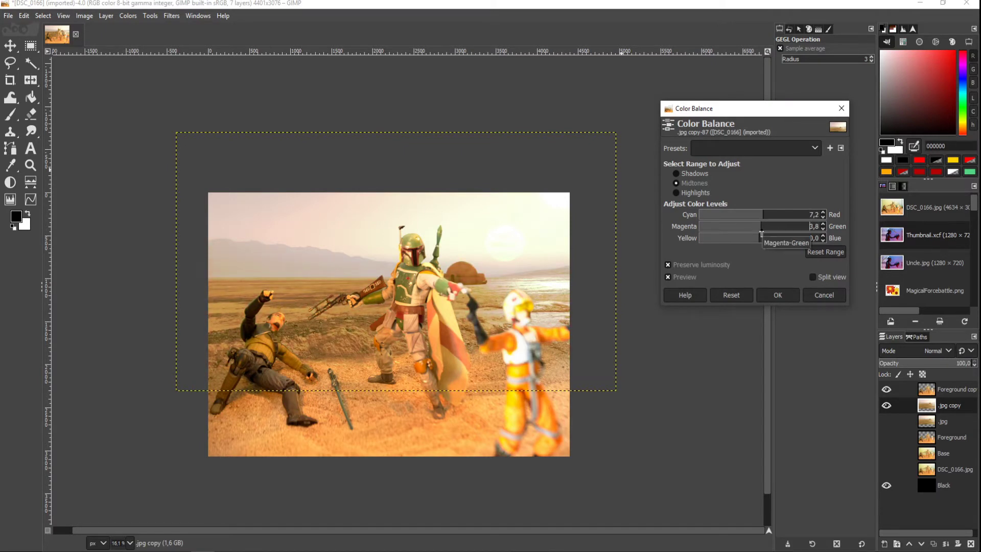
click(778, 294)
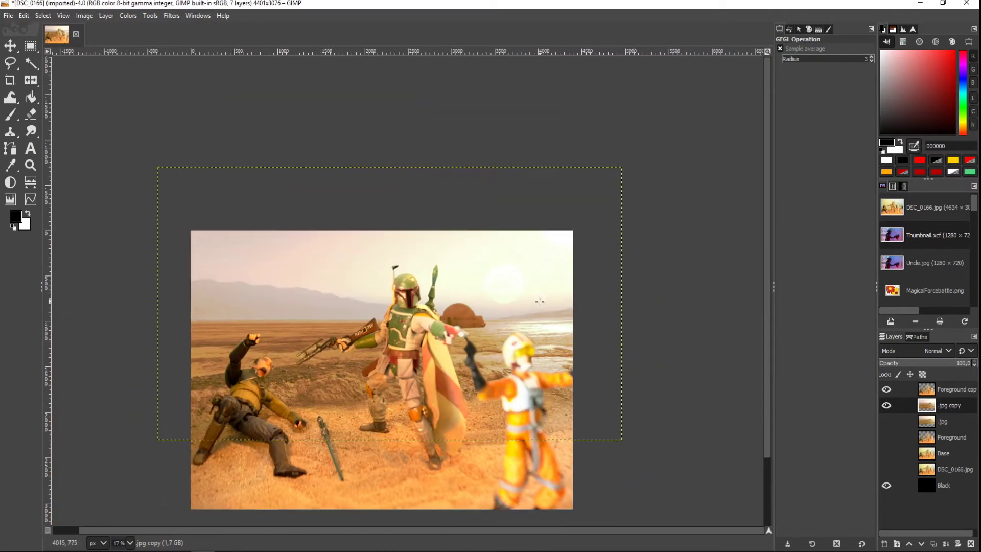
Create a new layer named 'shadow'
key(shift+ctrl+n)
click(817, 503)
key(Return)
Paint a red light-direction guide line, then make the shadow layer active with black paint
drag(562, 231, 509, 308)
key(Page_Down)
key(d)
ctrl+scroll(415, 463, up, 5)
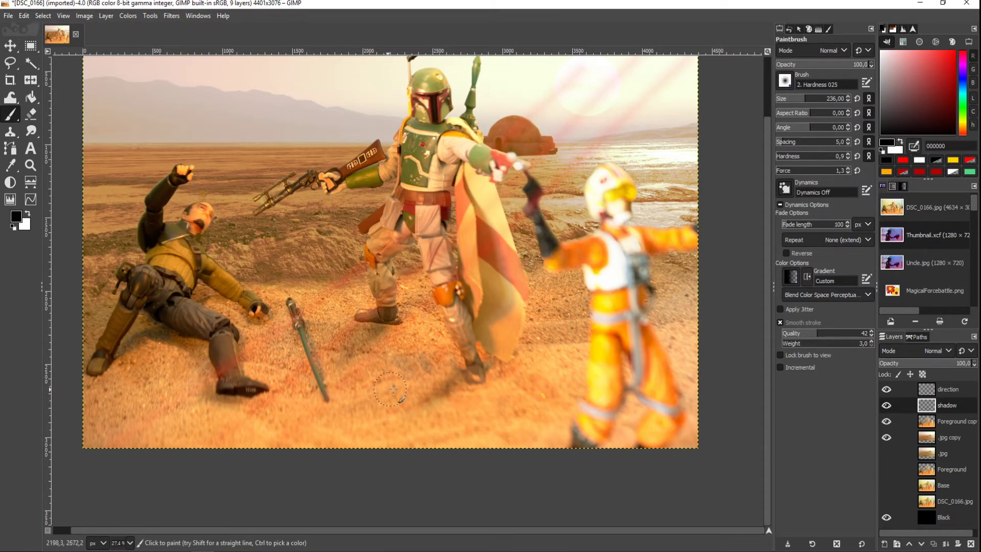
ctrl+scroll(458, 363, down, 3)
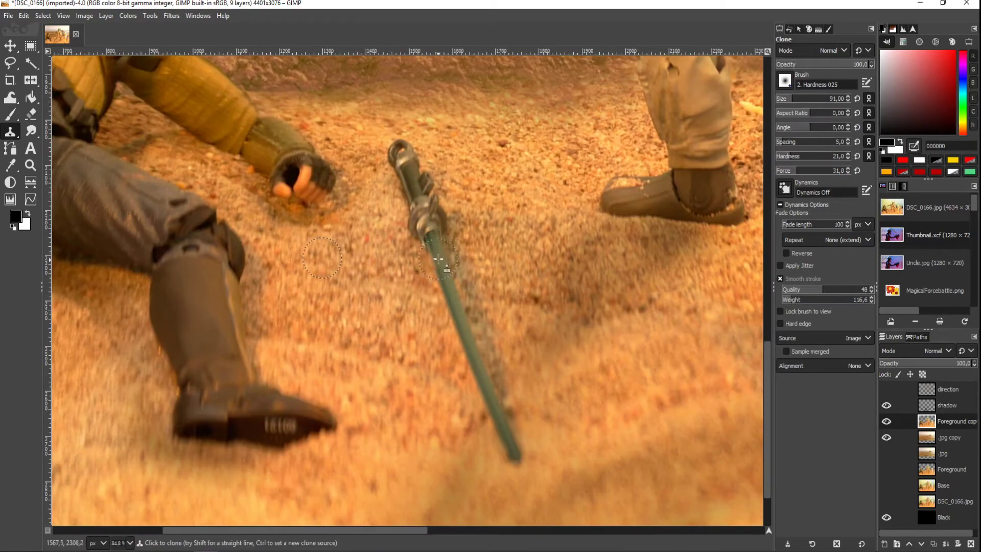
Clone sand over the sword blade so only its hilt remains
mouse_move(434, 256)
mouse_down()
mouse_move(511, 454)
mouse_move(450, 255)
mouse_move(483, 374)
mouse_up()
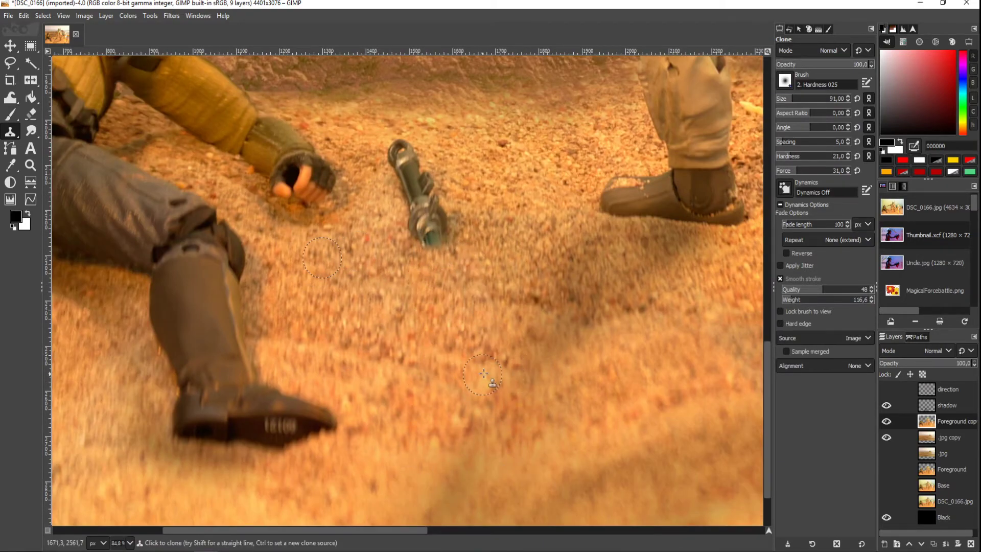
ctrl+scroll(483, 374, up, 3)
ctrl+scroll(316, 230, up, 2)
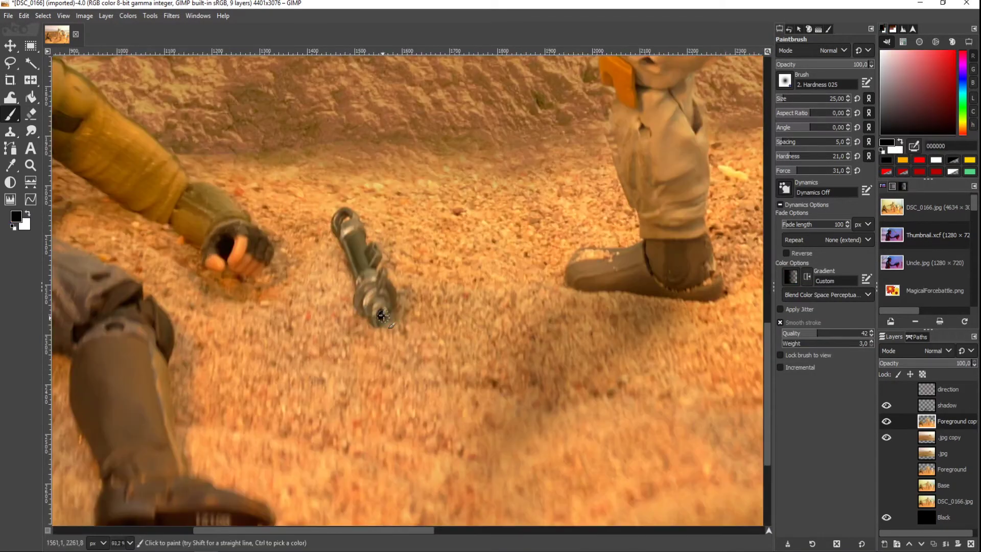
ctrl+scroll(418, 305, up, 1)
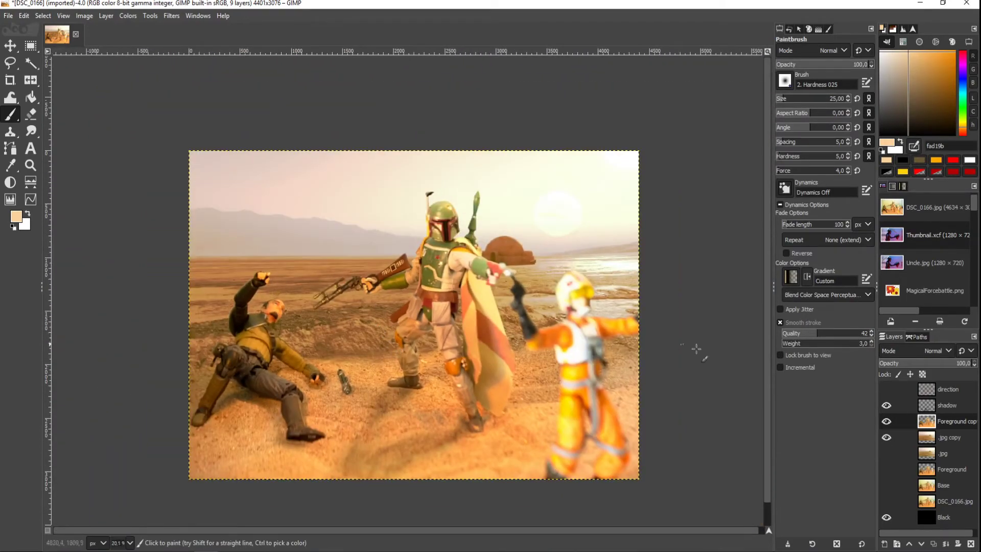
click(129, 15)
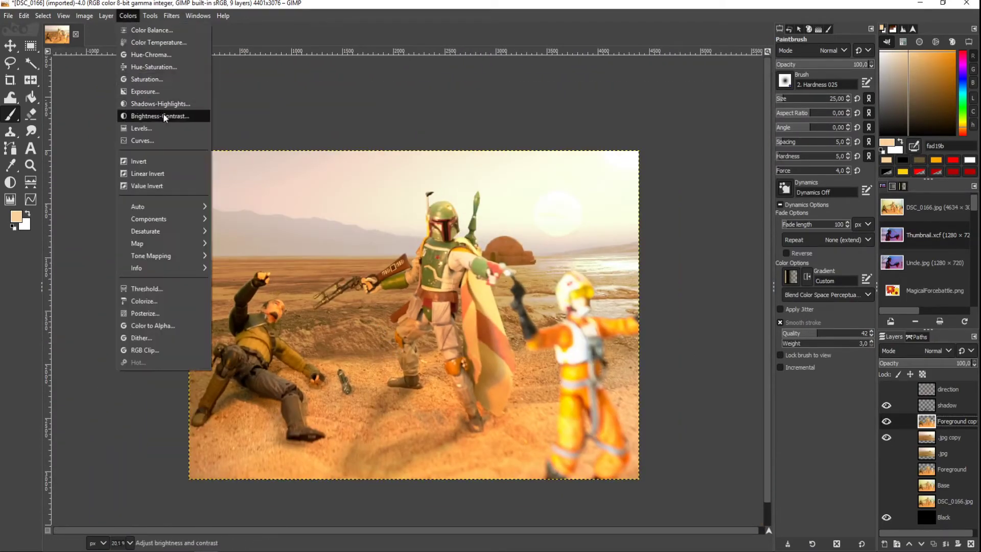
Brighten the scene with Levels, raising gamma and pulling the white point to 247
click(148, 77)
drag(792, 278, 783, 277)
drag(891, 277, 887, 281)
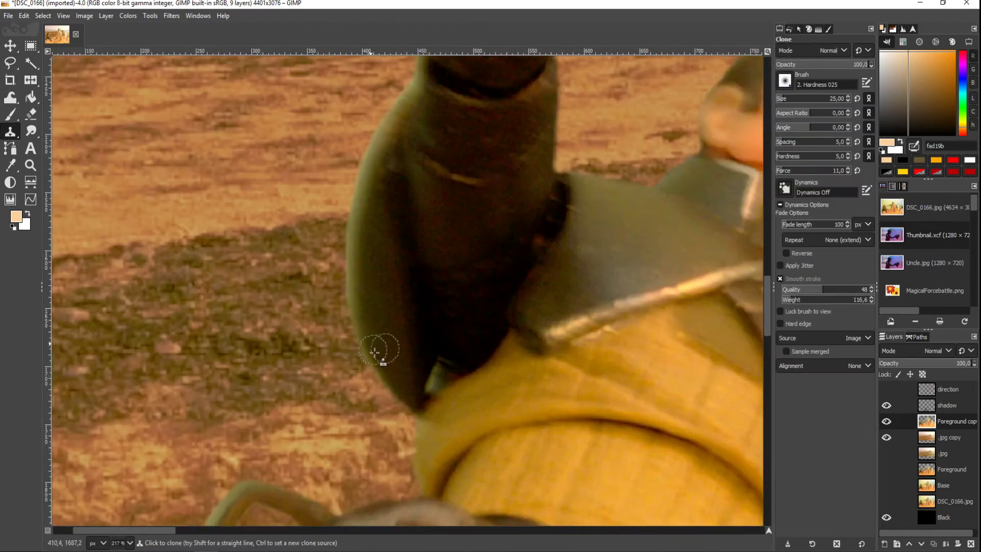
Clone over the light fringe along the raised arm's upper-left edge with a larger brush
mouse_move(375, 352)
mouse_down()
mouse_move(361, 287)
mouse_move(372, 213)
mouse_up()
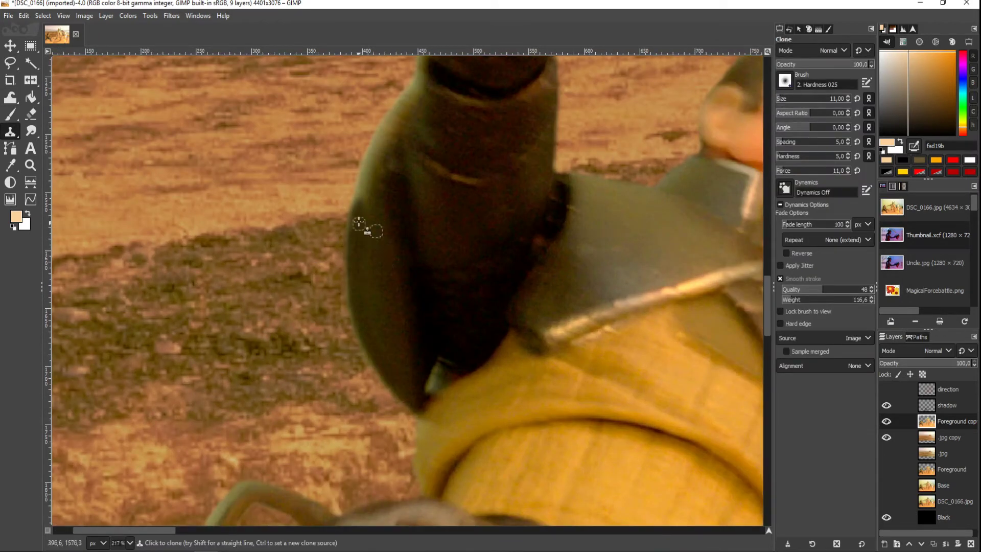
key(bracketright)
drag(383, 164, 363, 202)
drag(379, 264, 415, 86)
key(minus)
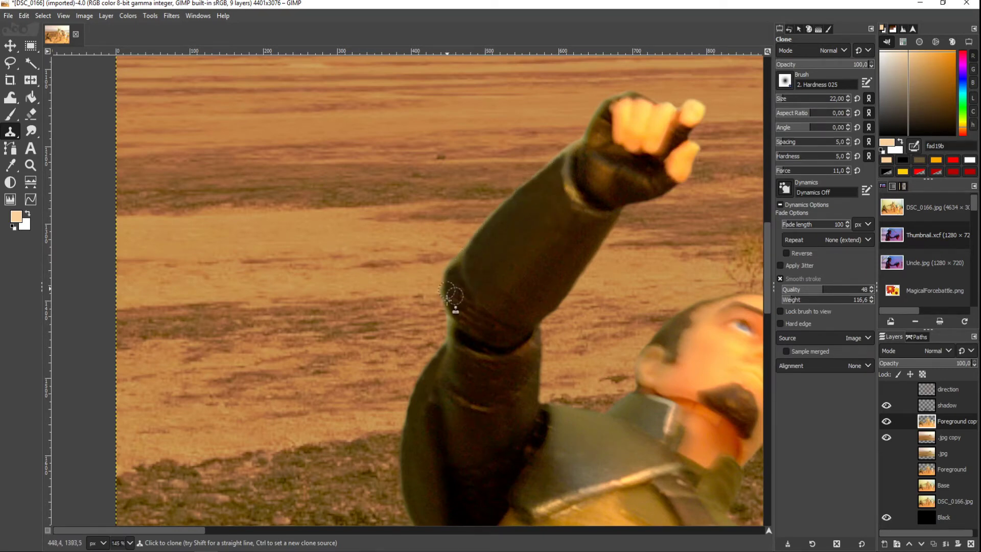
ctrl+scroll(470, 337, up, 2)
scroll(460, 368, down, 4)
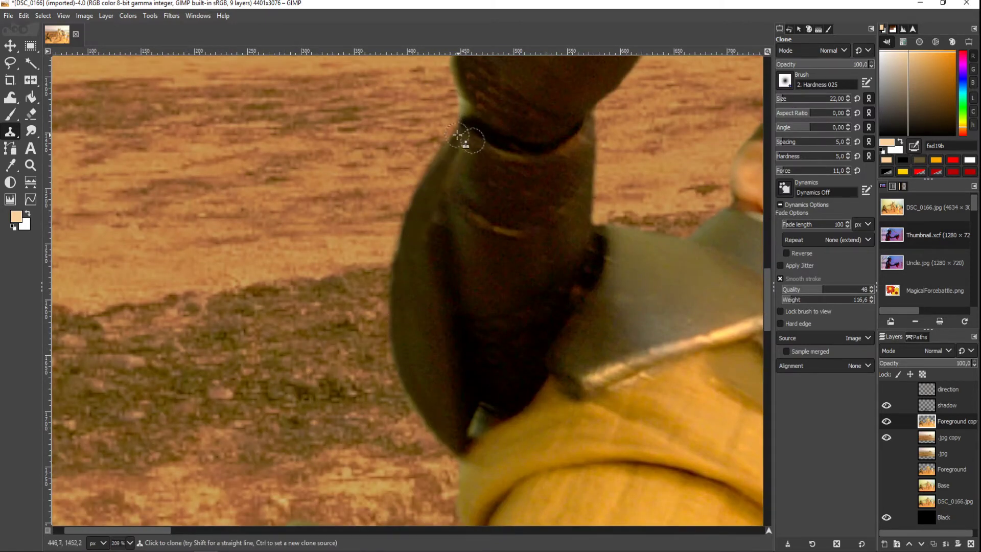
scroll(458, 136, up, 5)
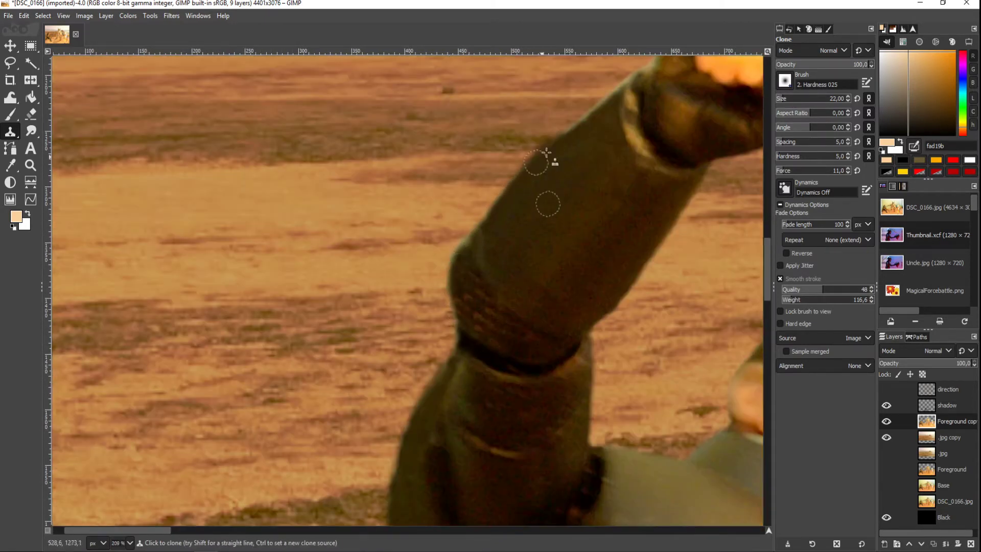
scroll(567, 261, up, 3)
scroll(568, 261, right, 2)
Set a new clone source beside the arm and smooth its remaining edge
ctrl+click(568, 259)
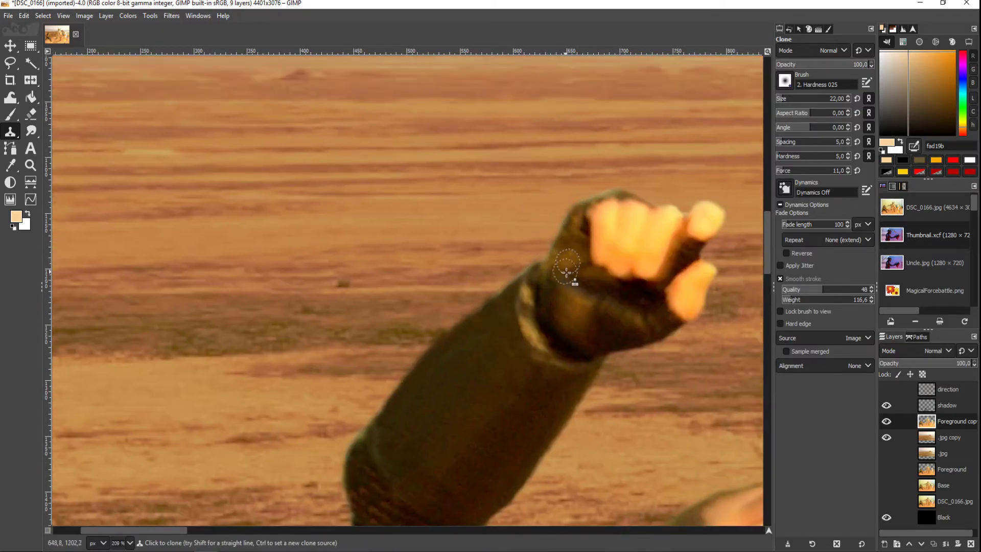
scroll(566, 272, down, 3)
scroll(449, 393, up, 4)
drag(455, 331, 491, 277)
scroll(522, 235, down, 5)
scroll(382, 211, up, 6)
scroll(429, 183, down, 4)
scroll(419, 265, down, 3)
scroll(408, 346, down, 3)
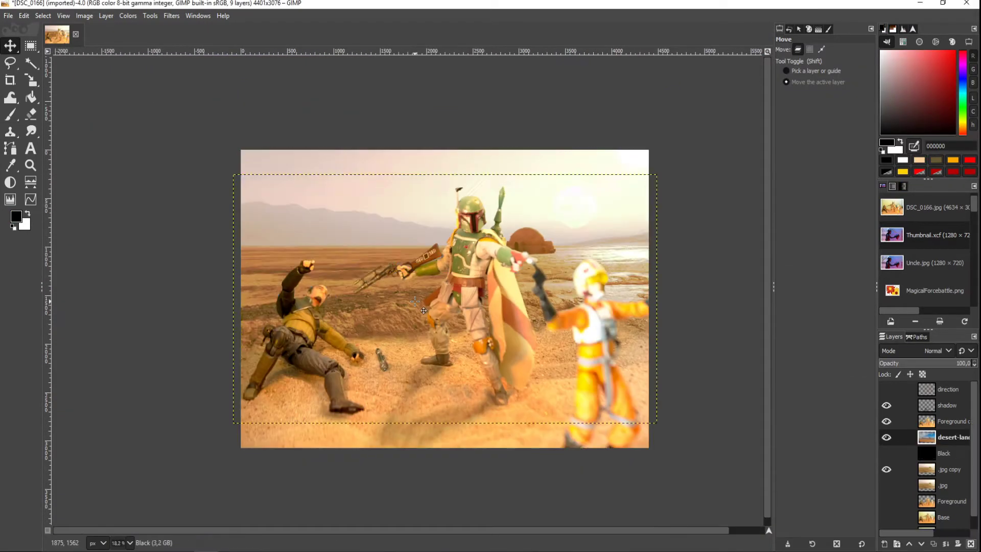
Move the desert-land layer to the image top, scale it up and reposition it
key(m)
drag(353, 232, 341, 118)
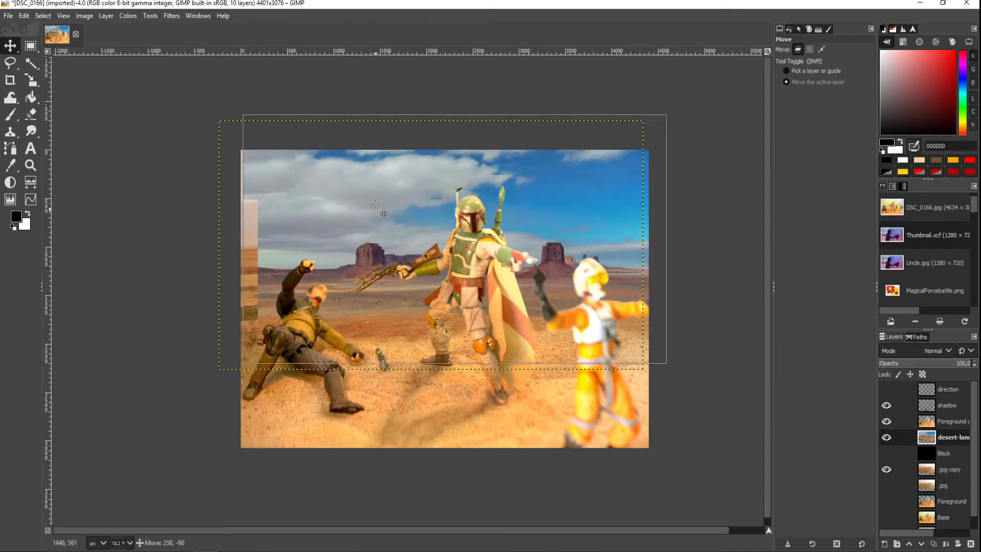
drag(425, 213, 419, 210)
click(31, 81)
click(87, 112)
drag(648, 362, 656, 362)
key(Return)
key(m)
drag(497, 199, 571, 182)
Copy a strip of mountains onto its own layer using Burn blend mode
key(f)
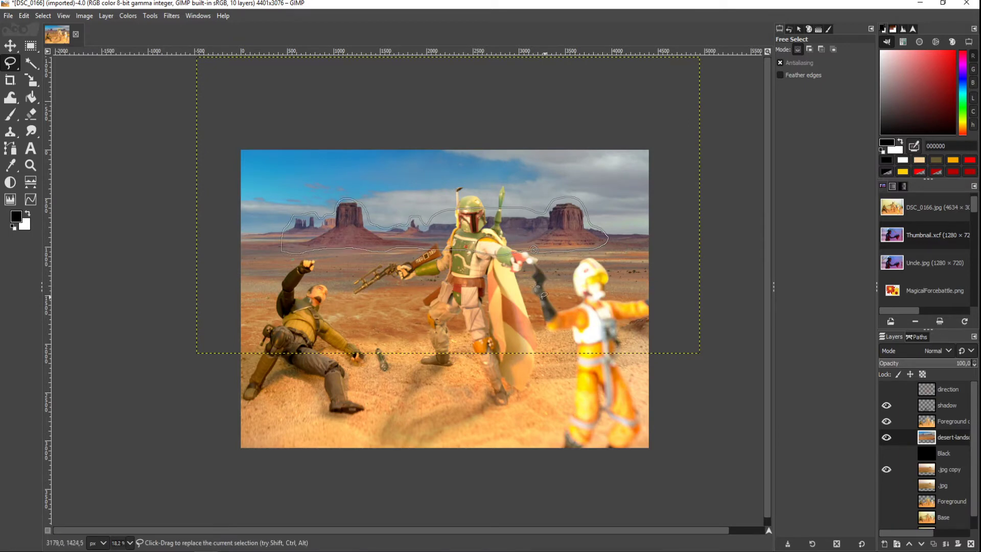
key(ctrl+c)
key(ctrl+v)
key(m)
click(937, 350)
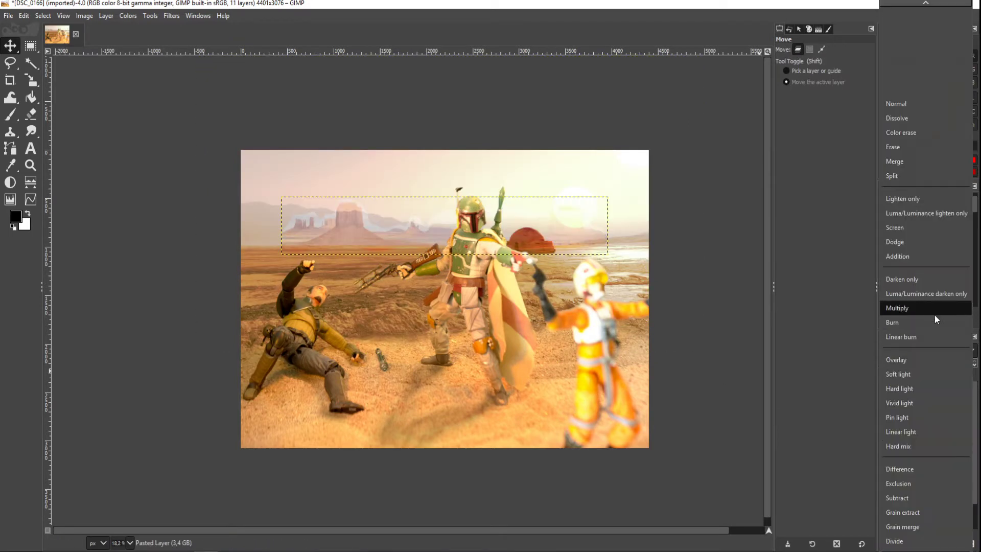
click(937, 322)
Erase the blue sky between the mesa towers
scroll(427, 208, up, 2)
key(shift+e)
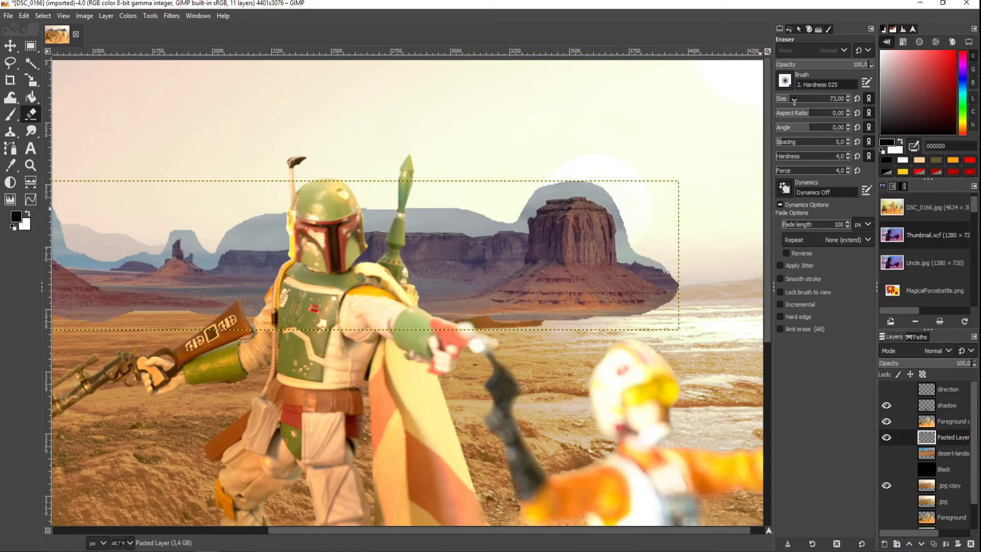
mouse_move(542, 193)
mouse_down()
mouse_move(669, 259)
mouse_move(515, 323)
mouse_move(450, 321)
mouse_up()
scroll(271, 321, left, 5)
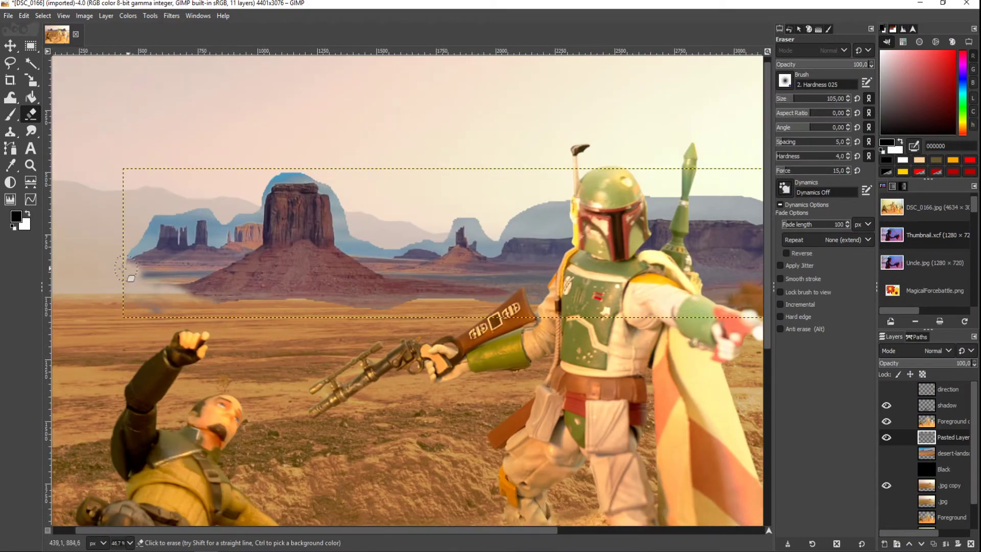
scroll(123, 267, up, 5)
scroll(366, 210, up, 10)
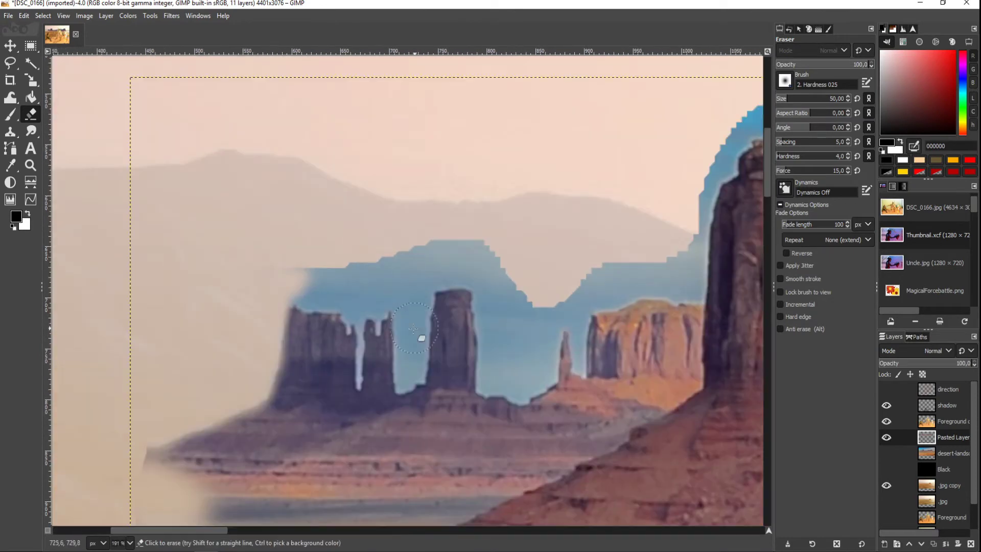
drag(407, 384, 407, 380)
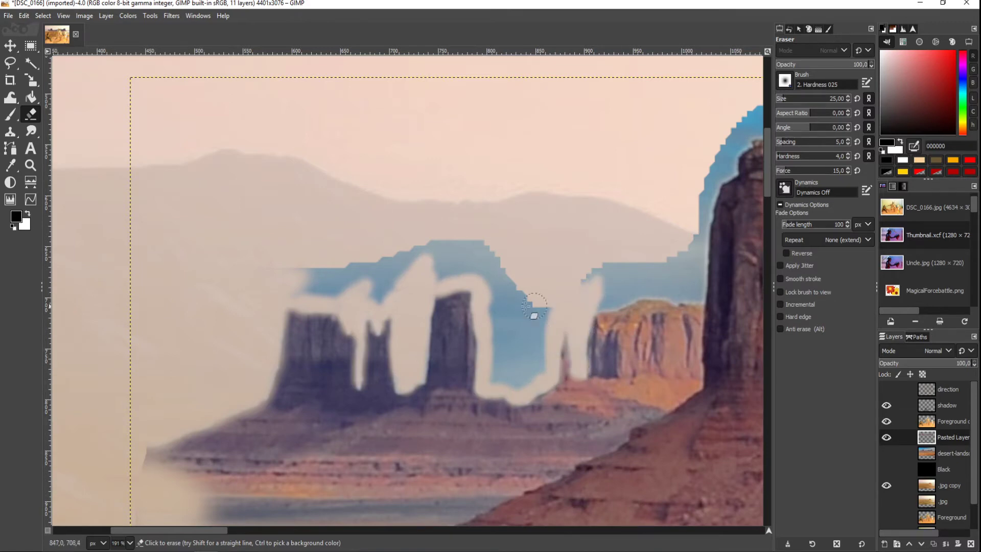
Erase the remaining blue sky along the mesa top, right side and slope
scroll(527, 307, down, 2)
scroll(526, 307, right, 5)
scroll(548, 115, up, 5)
scroll(548, 114, right, 3)
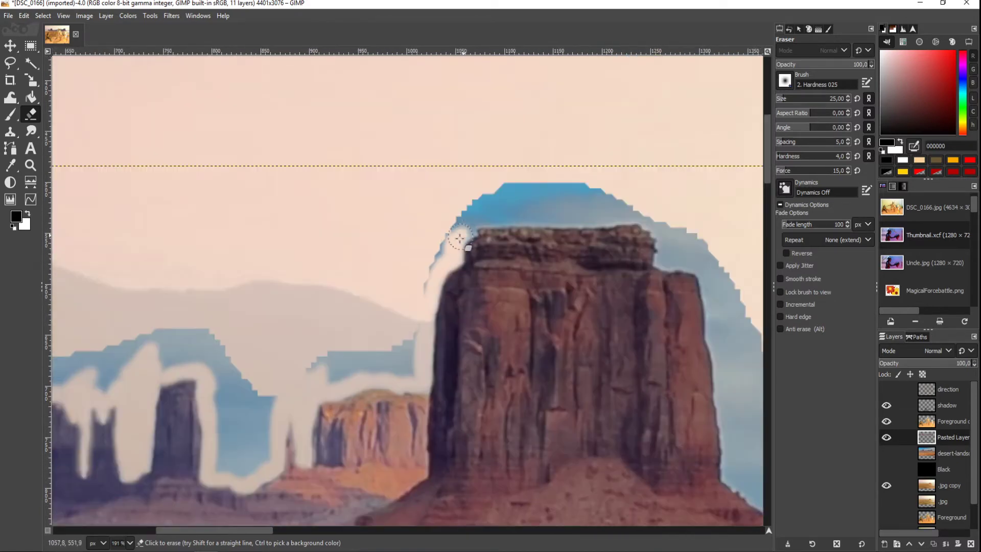
drag(562, 229, 591, 220)
scroll(659, 260, right, 5)
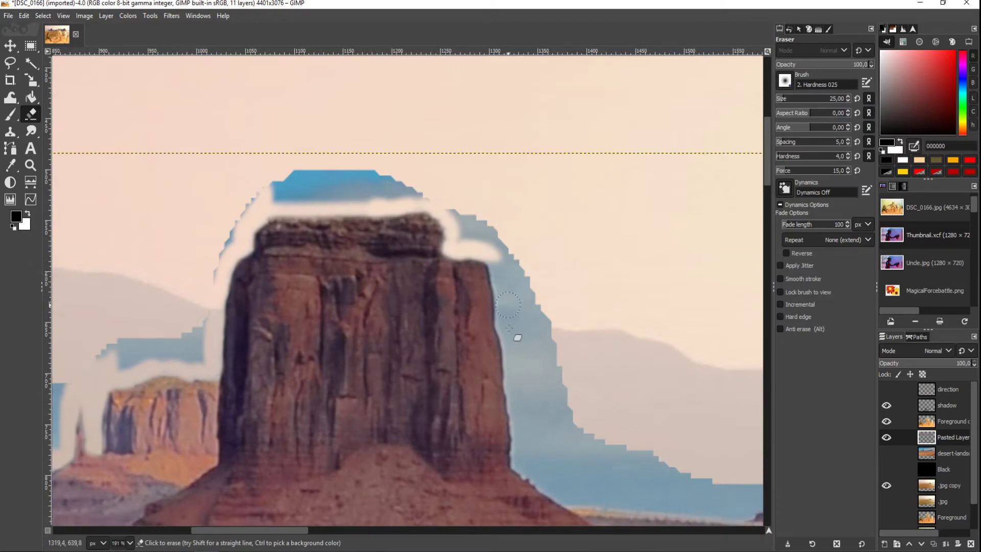
scroll(519, 335, down, 3)
drag(432, 205, 454, 364)
scroll(455, 364, down, 3)
scroll(455, 364, right, 2)
drag(353, 247, 483, 333)
scroll(541, 385, down, 5)
Outline the central mesa freehand and paste it as a new layer
key(f)
drag(200, 292, 241, 269)
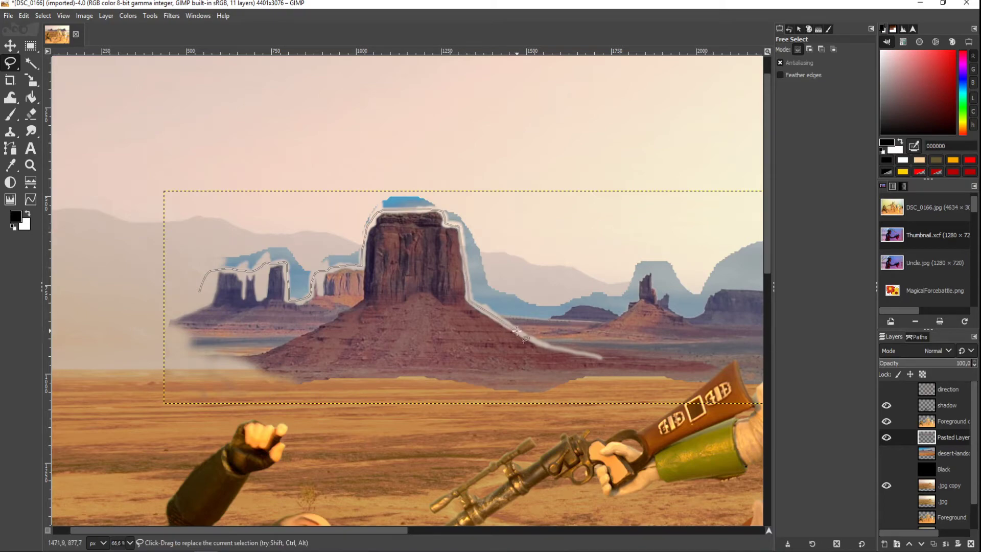
key(Return)
key(ctrl+c)
key(ctrl+v)
key(shift+ctrl+j)
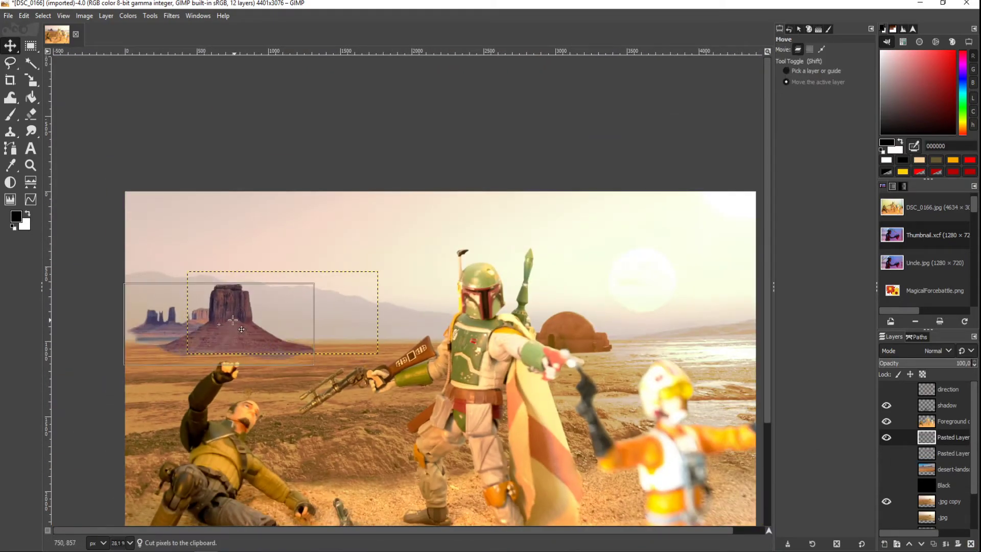
Tint the lone left-hand mesa brown with Colorize and shift it slightly left
key(shift+e)
scroll(274, 366, up, 3)
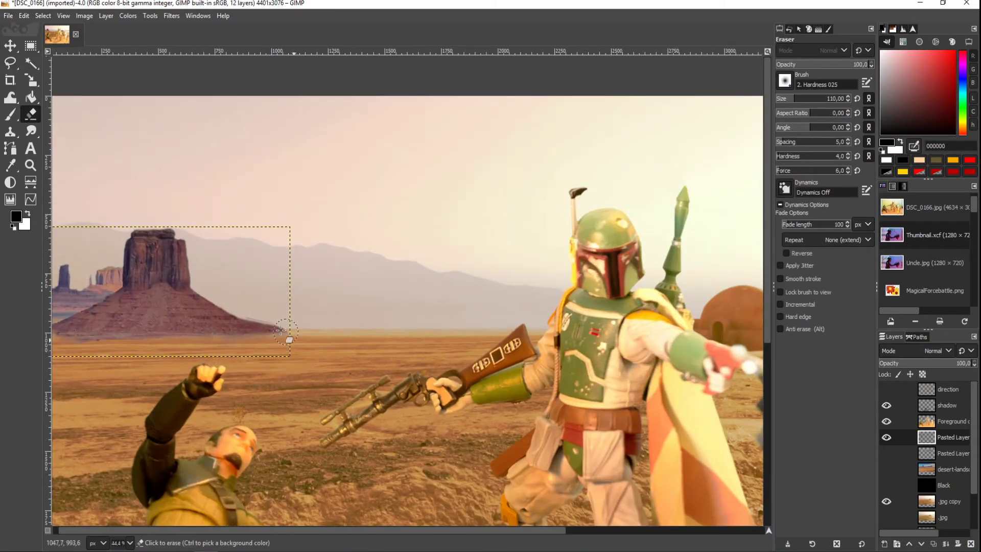
scroll(260, 305, left, 5)
scroll(197, 340, down, 2)
click(128, 16)
click(150, 141)
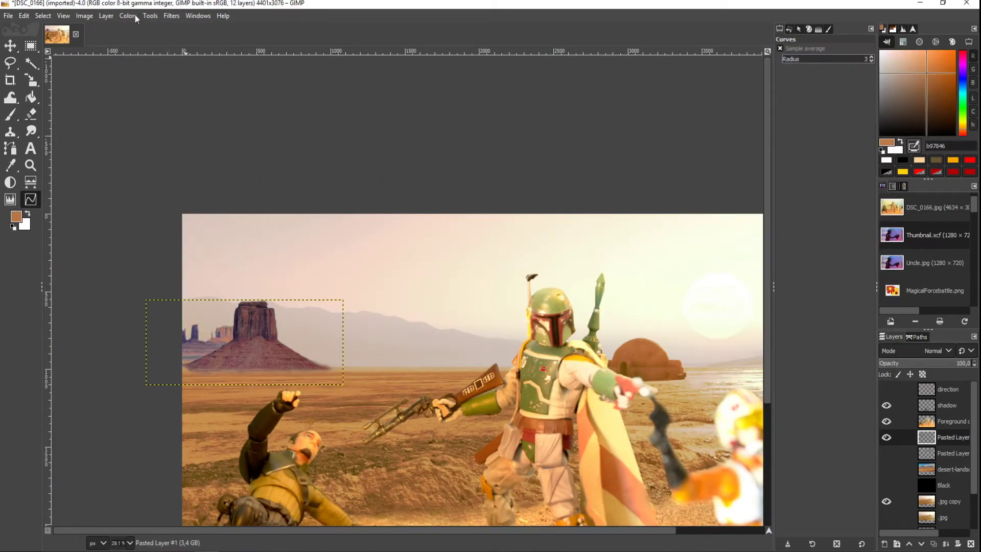
click(128, 15)
click(148, 283)
click(754, 203)
click(573, 476)
click(778, 237)
key(m)
drag(305, 349, 264, 352)
Brighten the mesa with Levels and nudge it up and left
click(128, 15)
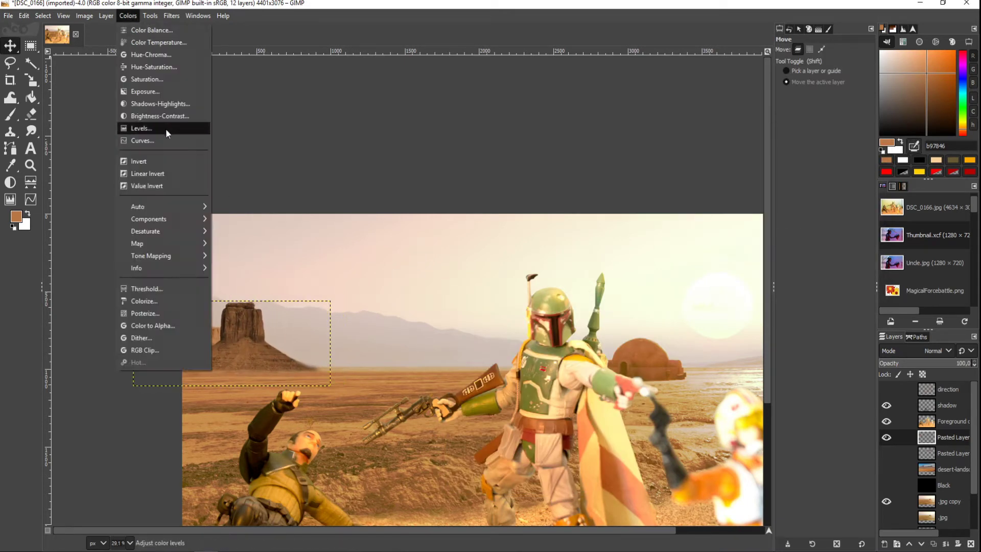
click(153, 128)
key(minus)
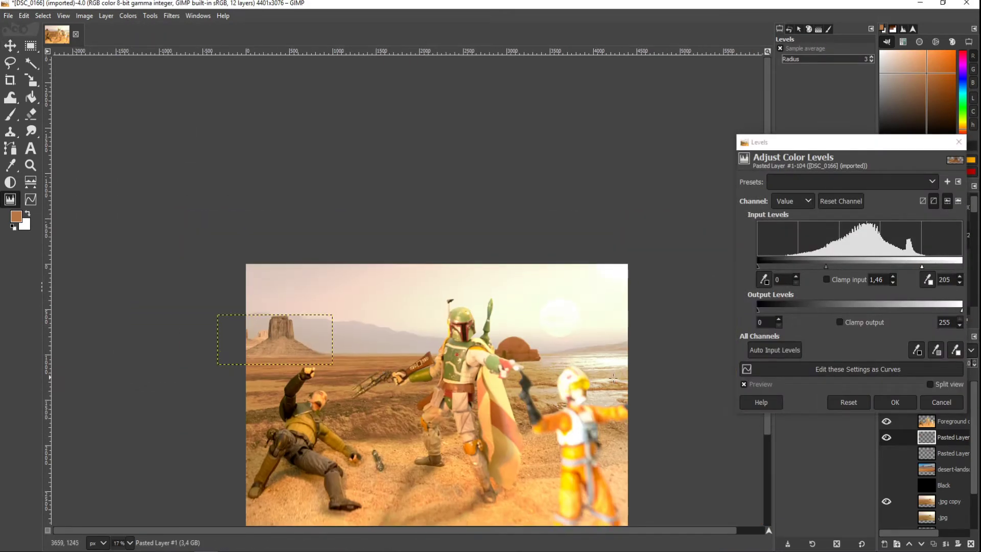
click(895, 402)
drag(289, 353, 285, 352)
key(plus)
Soften the mesa with a Gaussian Blur
click(172, 15)
click(219, 83)
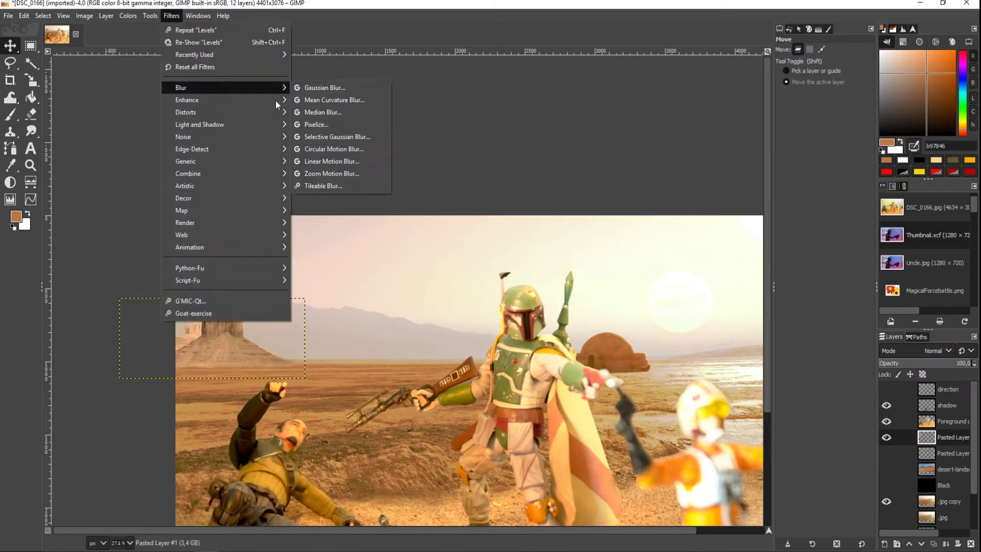
click(357, 101)
click(776, 269)
key(minus)
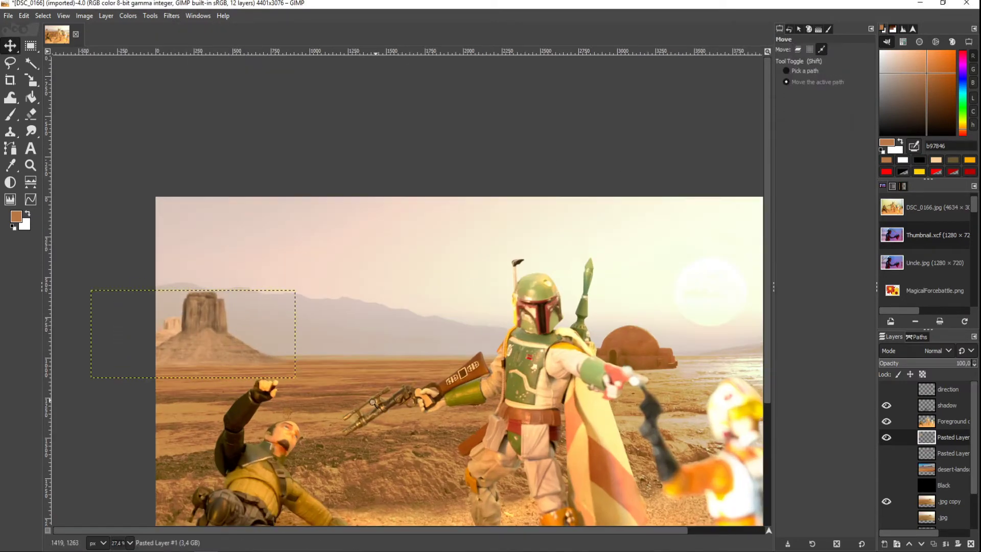
key(shift+s)
Show the wider mesa strip layer and erase its edges, blue ridge and sky patch
click(886, 454)
key(shift+e)
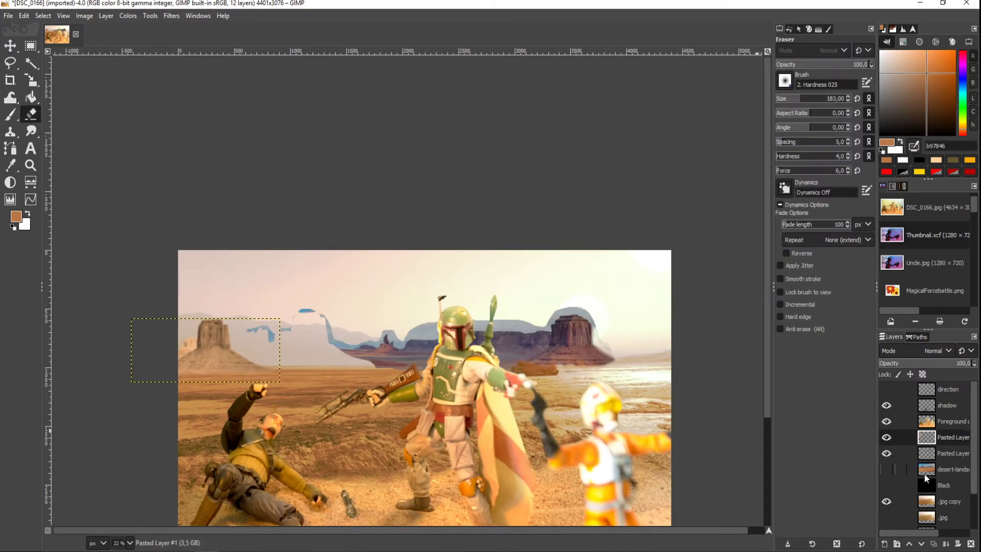
click(951, 453)
scroll(433, 354, up, 3)
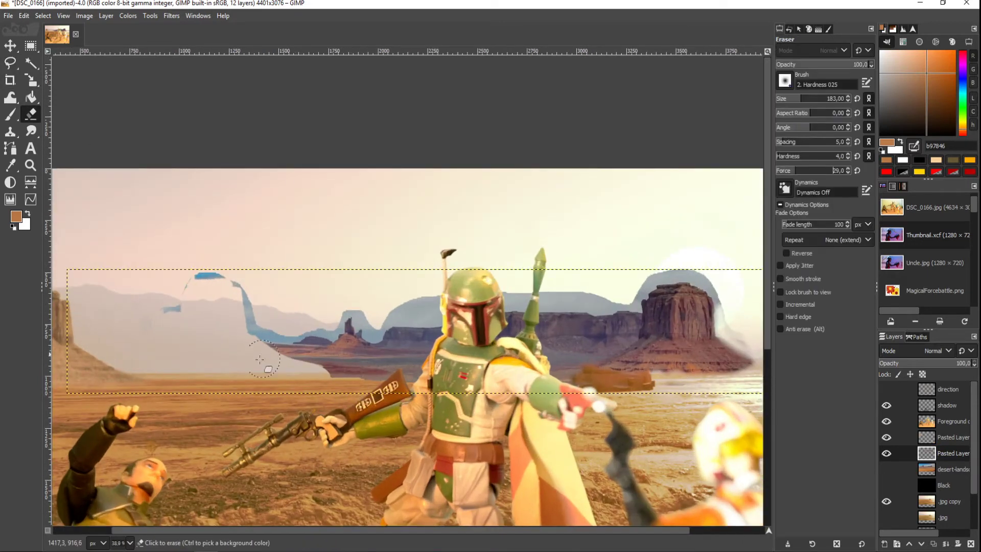
drag(259, 349, 418, 362)
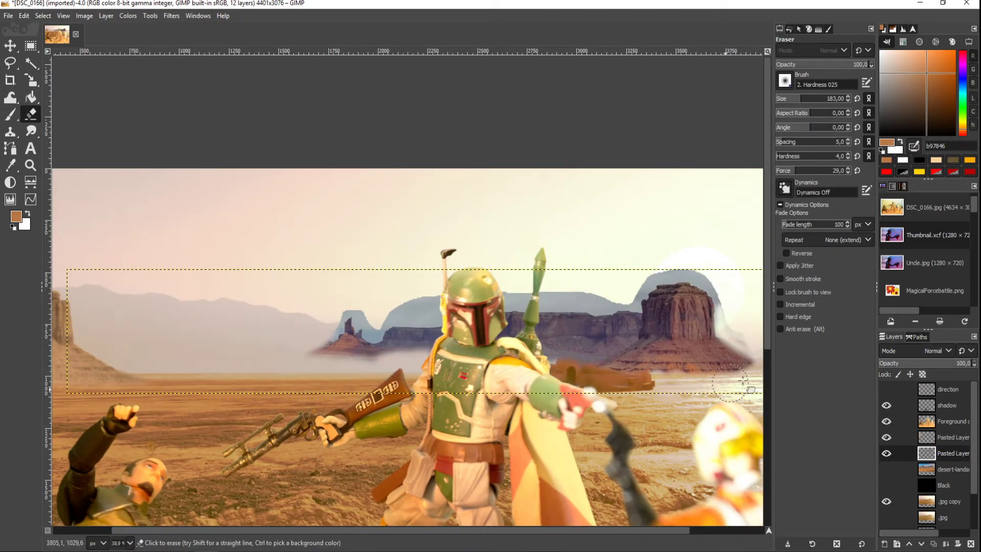
drag(625, 276, 476, 295)
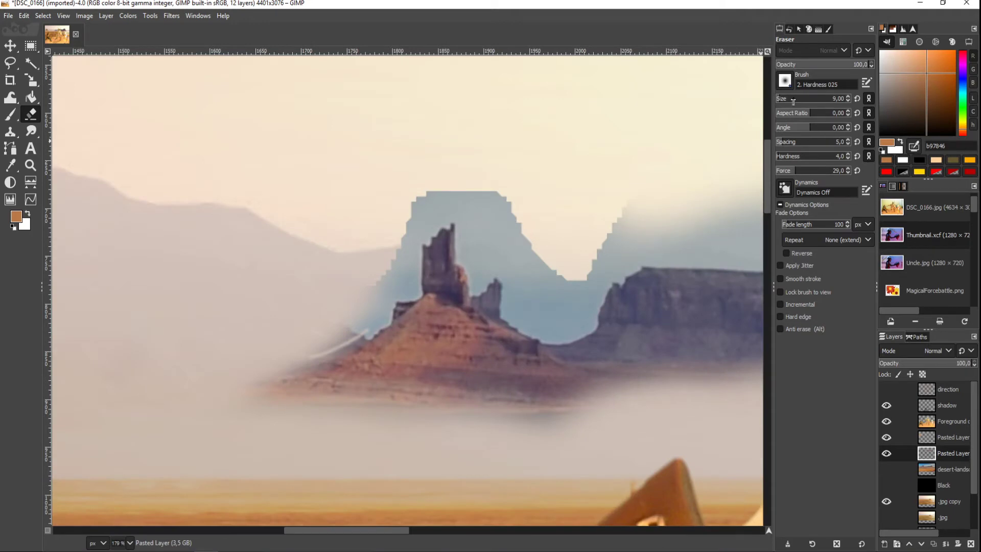
mouse_move(392, 294)
mouse_down()
mouse_move(422, 228)
mouse_move(462, 219)
mouse_move(505, 230)
mouse_up()
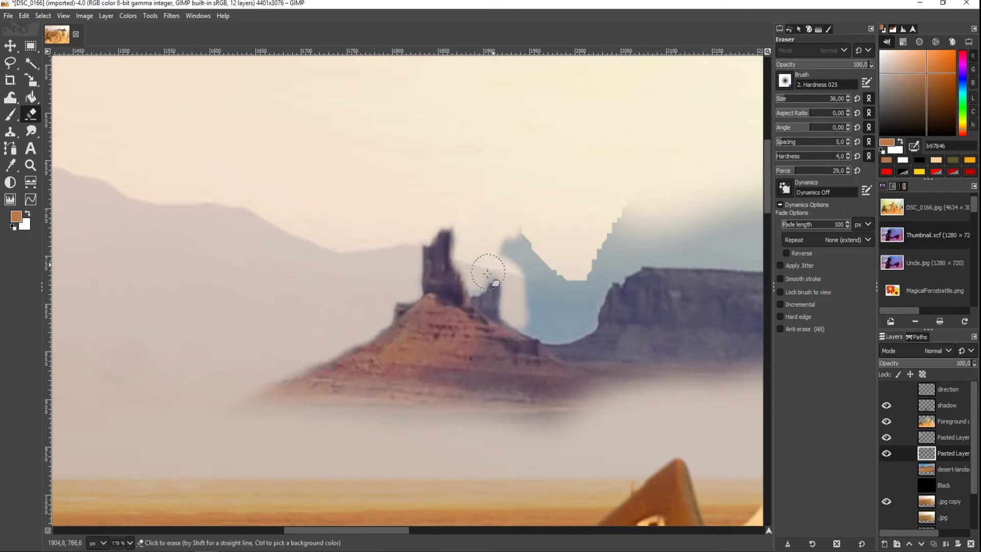
Erase the leftover grey-blue sky bands around and above the mesas
scroll(530, 256, right, 5)
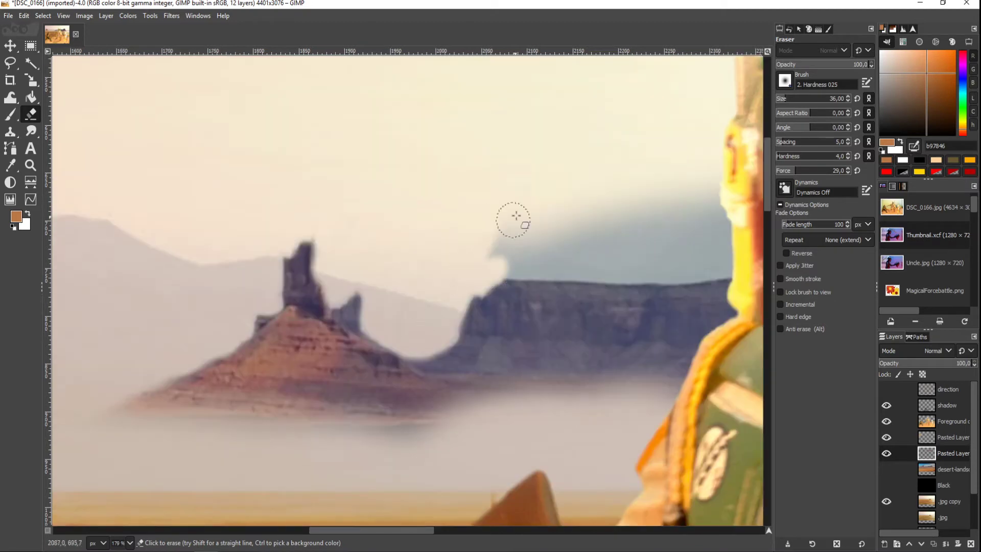
scroll(416, 333, right, 5)
mouse_move(545, 226)
mouse_down()
mouse_move(511, 230)
mouse_move(383, 193)
mouse_move(519, 160)
mouse_move(527, 229)
mouse_up()
scroll(526, 228, down, 3)
scroll(526, 228, right, 3)
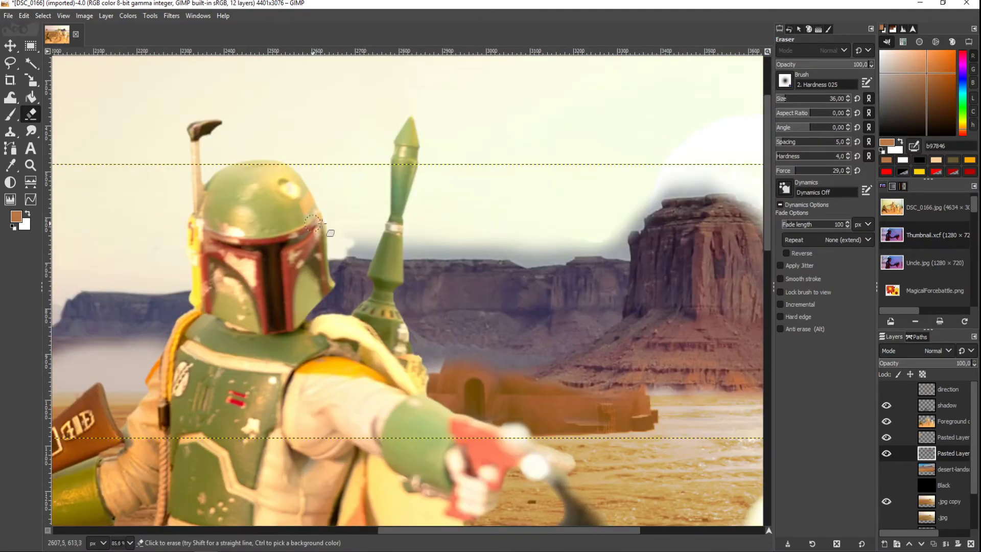
scroll(350, 225, up, 4)
drag(467, 257, 646, 240)
scroll(646, 240, right, 5)
drag(409, 255, 480, 251)
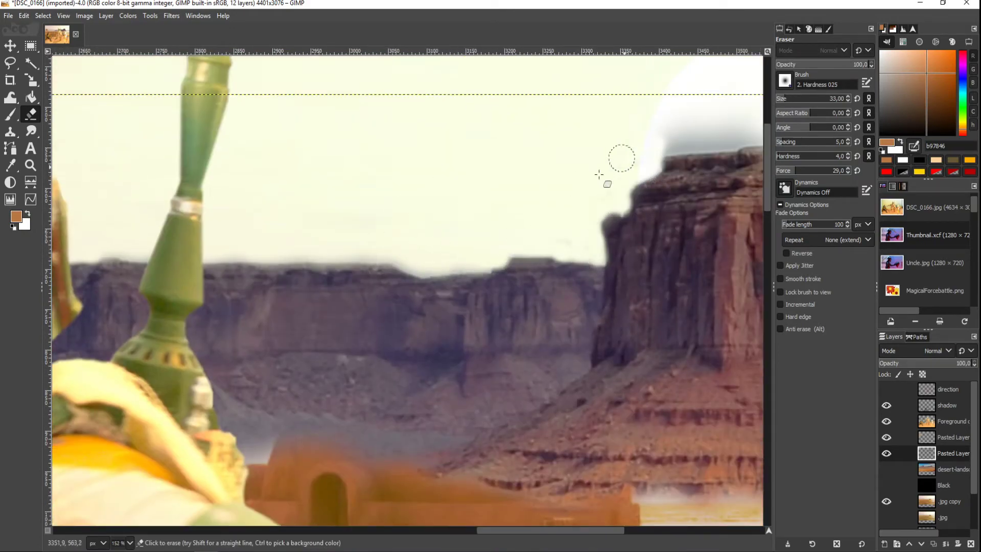
Move the mesa strip left and down
scroll(635, 150, down, 2)
scroll(554, 197, down, 2)
scroll(471, 318, down, 2)
key(m)
drag(646, 305, 462, 327)
Tint the wider mesa strip desert orange with Colorize
key(ctrl+shift+f)
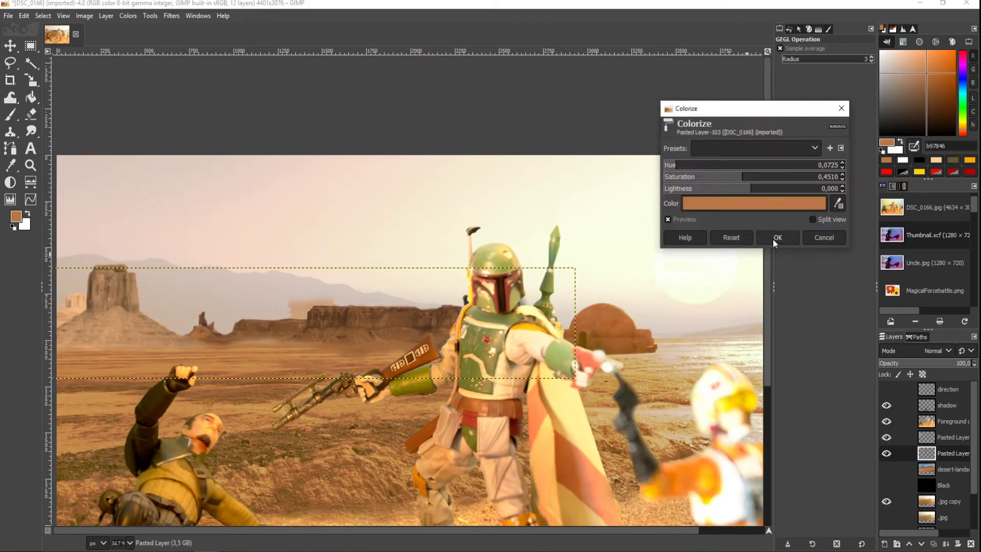
key(Return)
scroll(224, 312, up, 2)
scroll(225, 311, up, 4)
Erase the leftover dust above the mesa top
key(shift+e)
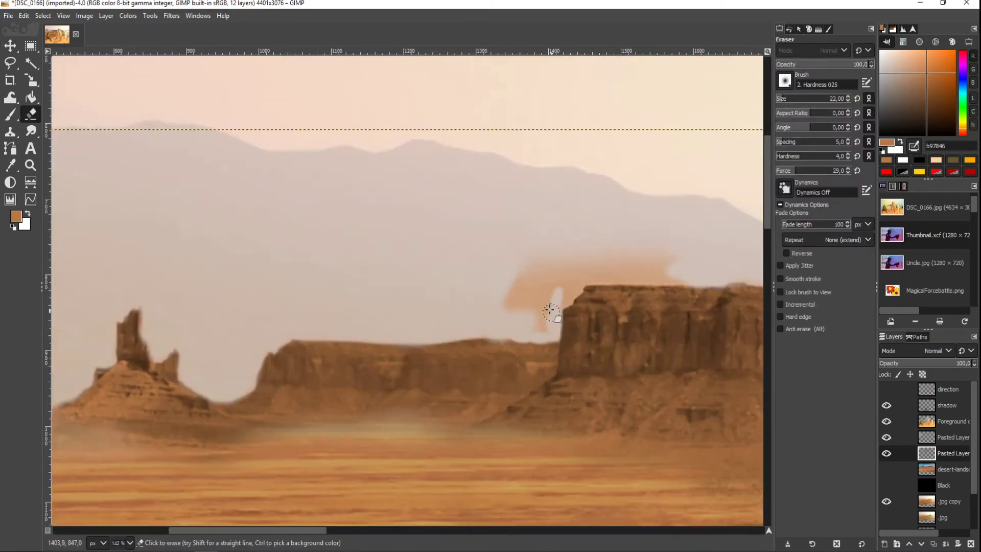
drag(588, 278, 660, 276)
scroll(660, 276, right, 3)
scroll(660, 238, down, 1)
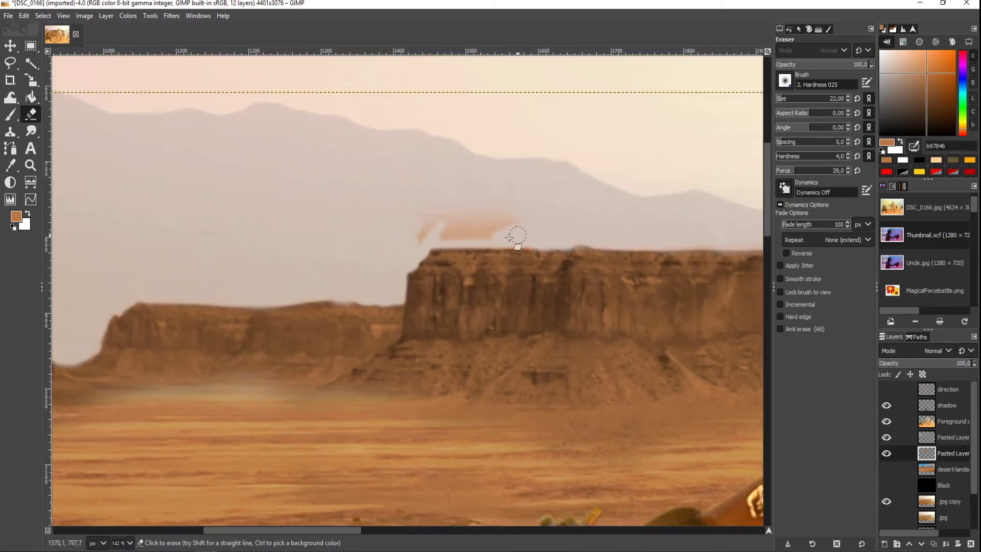
scroll(335, 274, down, 2)
scroll(193, 325, down, 2)
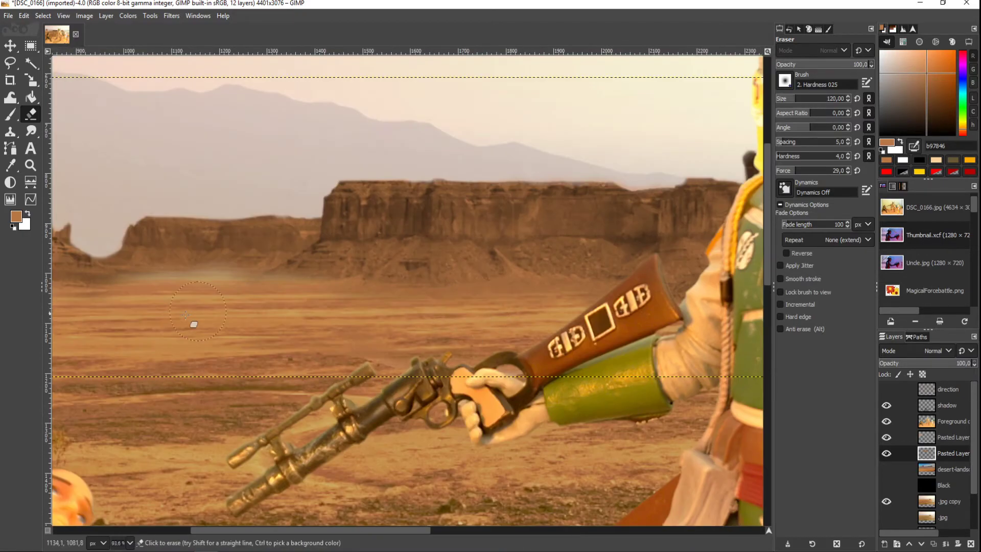
scroll(261, 339, up, 1)
scroll(262, 339, down, 2)
scroll(438, 324, up, 3)
Clone ground texture onto the mesa strip, then adjust its Levels and Gaussian Blur
key(c)
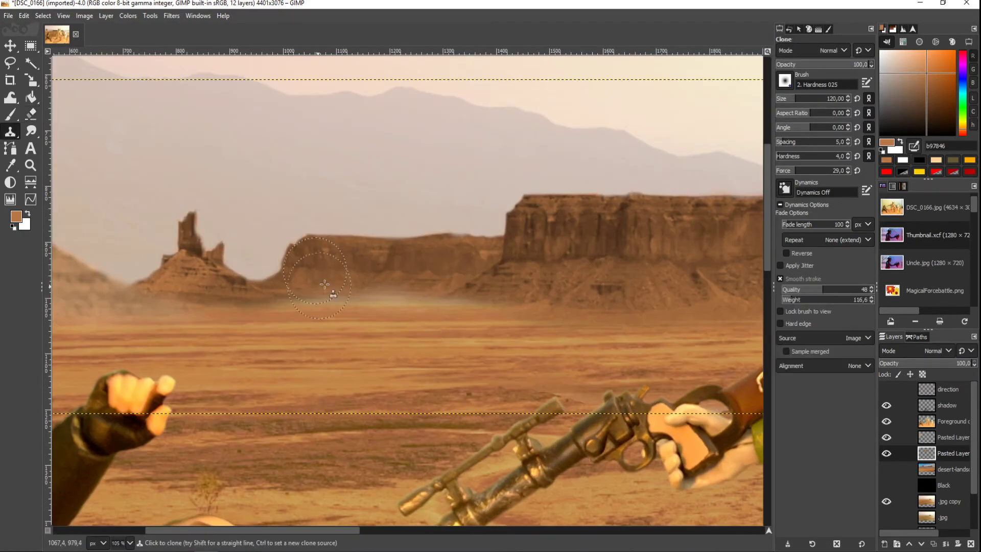
ctrl+scroll(350, 302, up, 2)
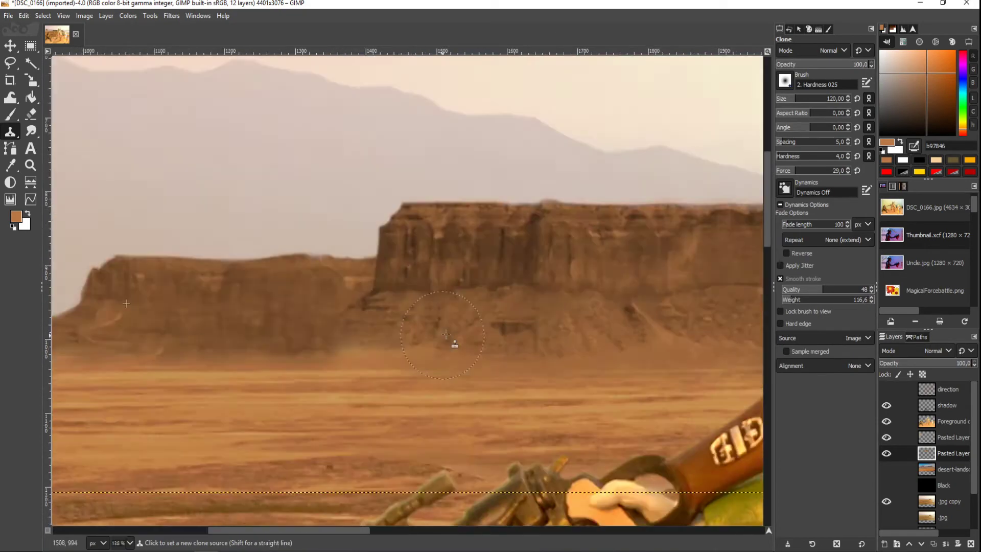
ctrl+scroll(322, 369, down, 3)
ctrl+scroll(320, 387, down, 4)
key(alt+c)
key(l)
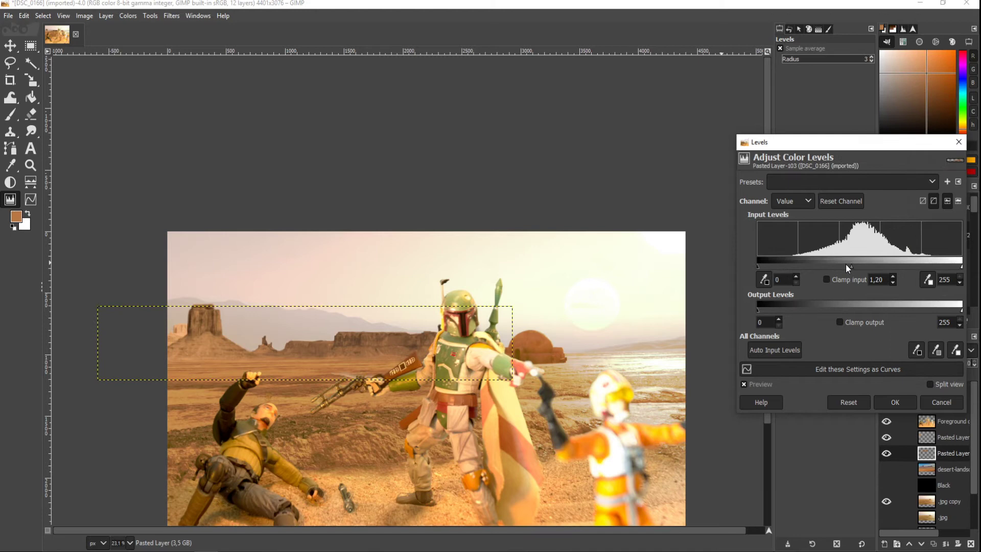
click(171, 15)
click(225, 25)
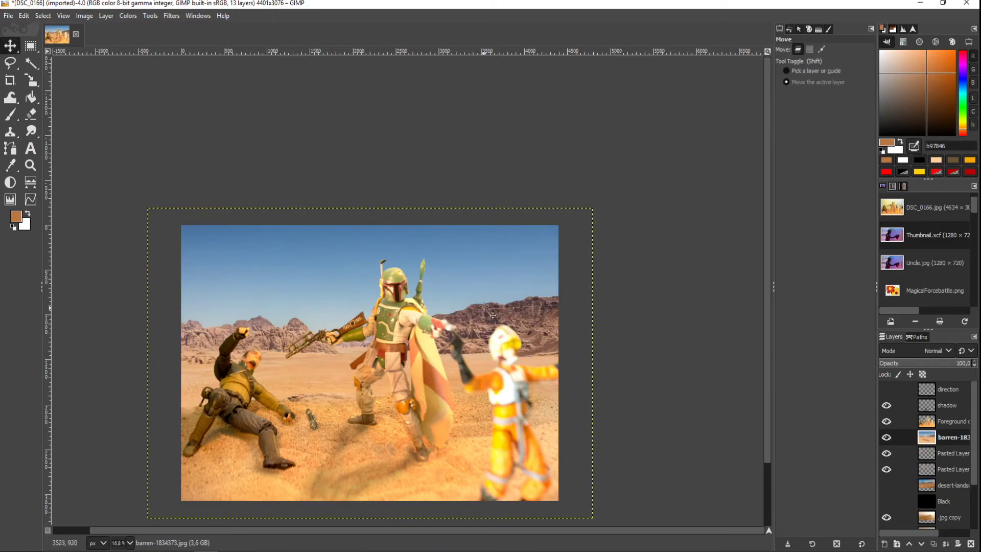
Erase the blue sky and bright lake area from the barren photo layer
key(f)
drag(570, 405, 366, 252)
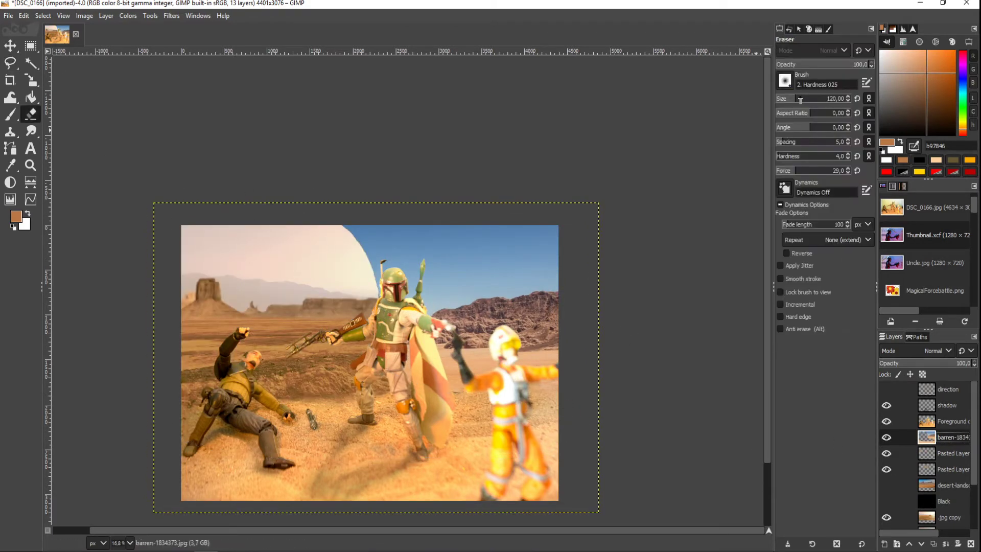
drag(358, 230, 531, 270)
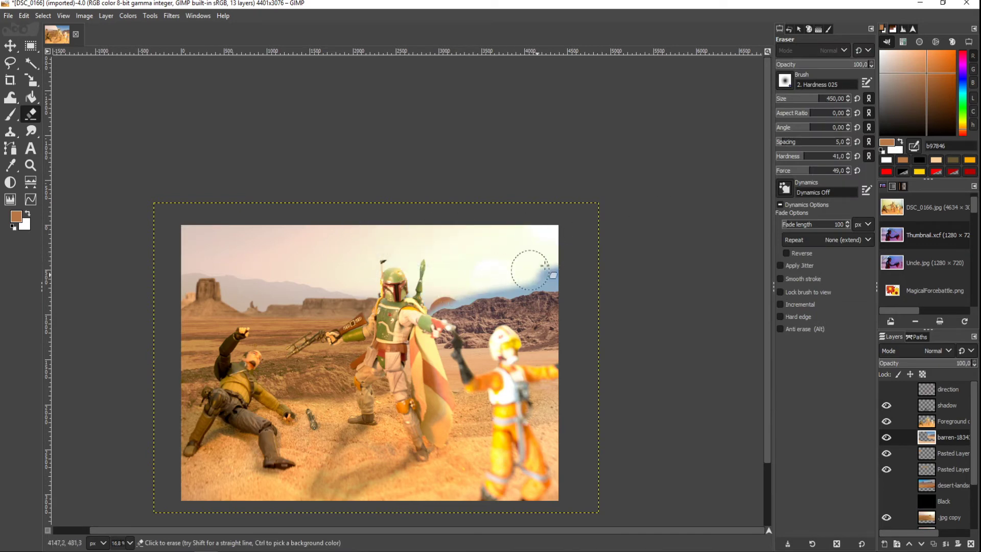
key(m)
drag(544, 407, 547, 389)
key(shift+e)
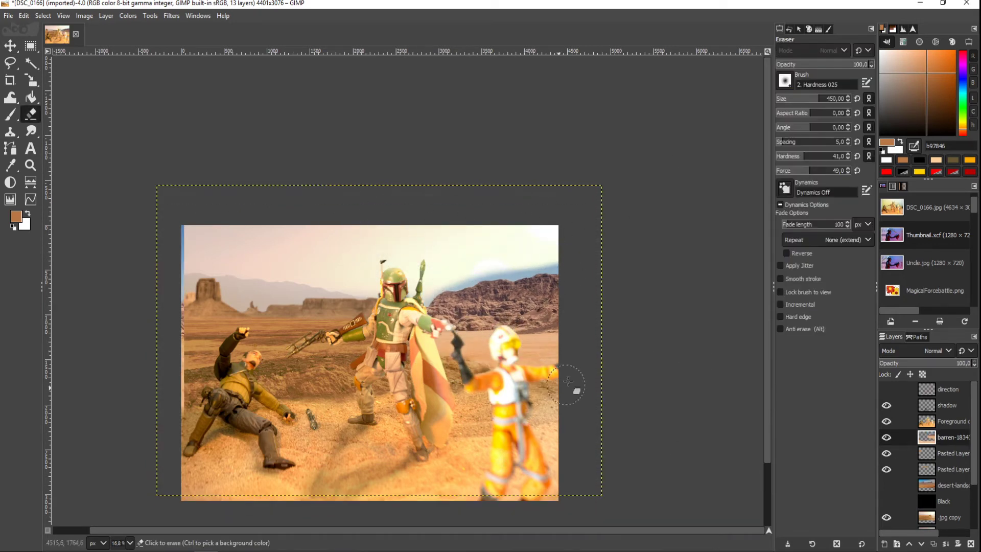
drag(537, 353, 402, 347)
Outline the cliff top freehand and move the .jpg copy layer above desert-landscape
scroll(435, 314, up, 5)
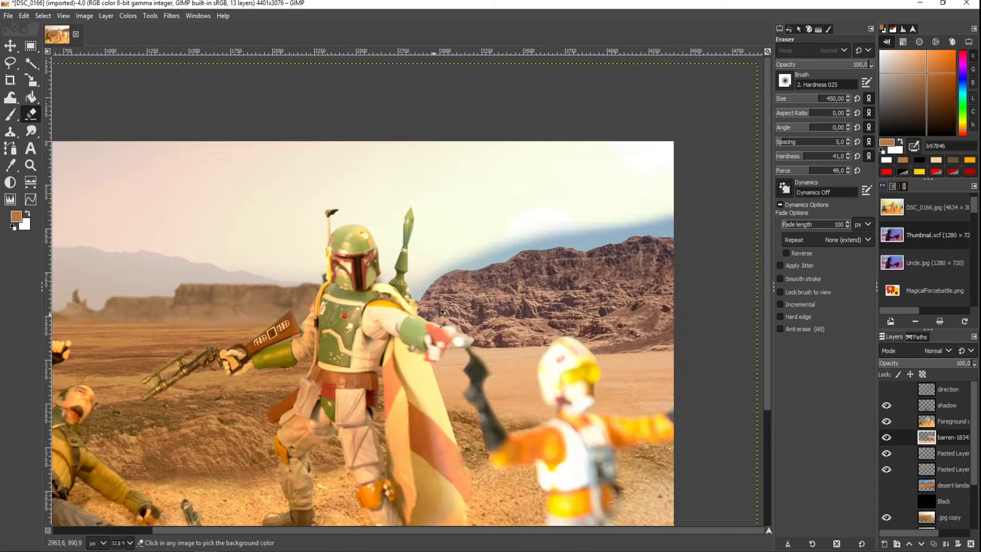
click(785, 100)
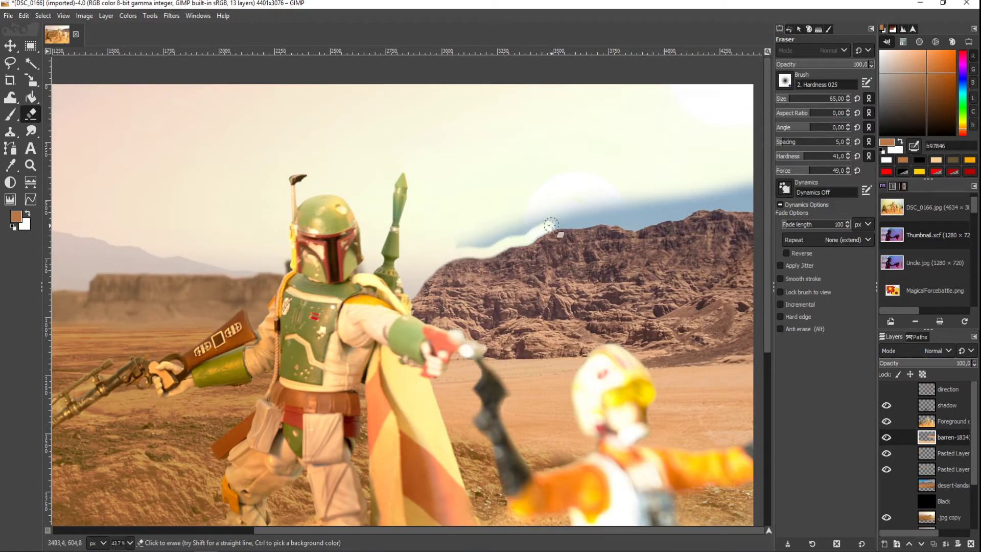
scroll(636, 224, right, 3)
key(f)
drag(293, 280, 363, 252)
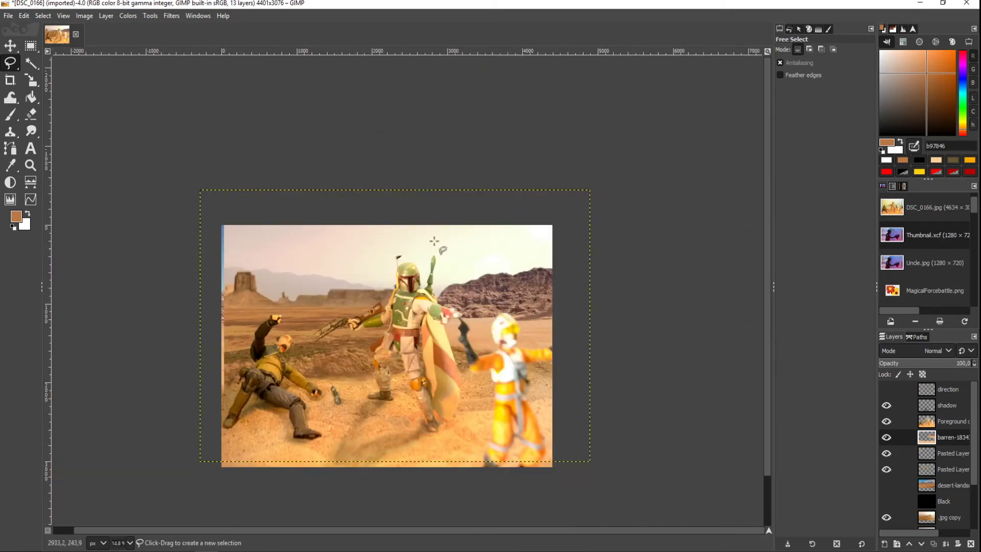
click(780, 293)
click(785, 239)
key(shift+e)
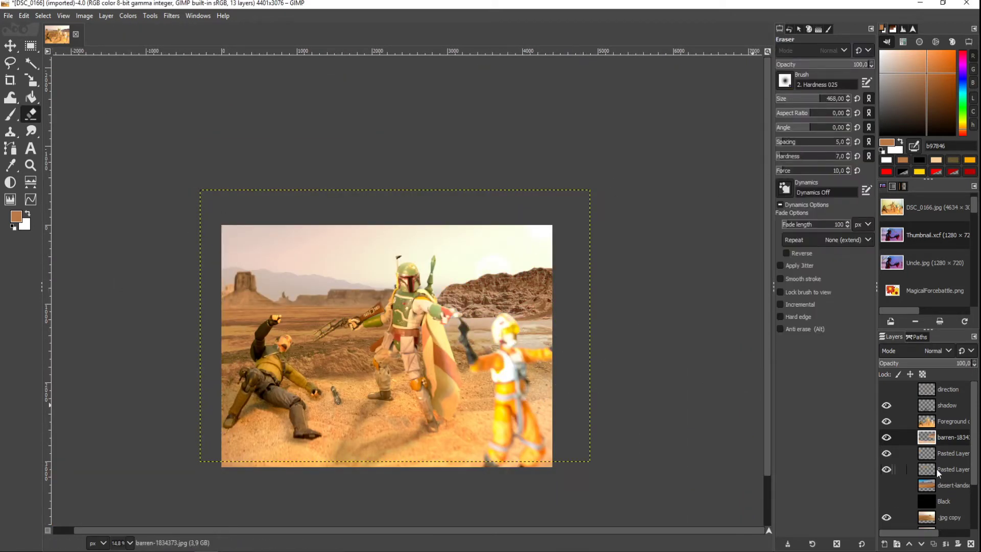
drag(937, 518, 935, 480)
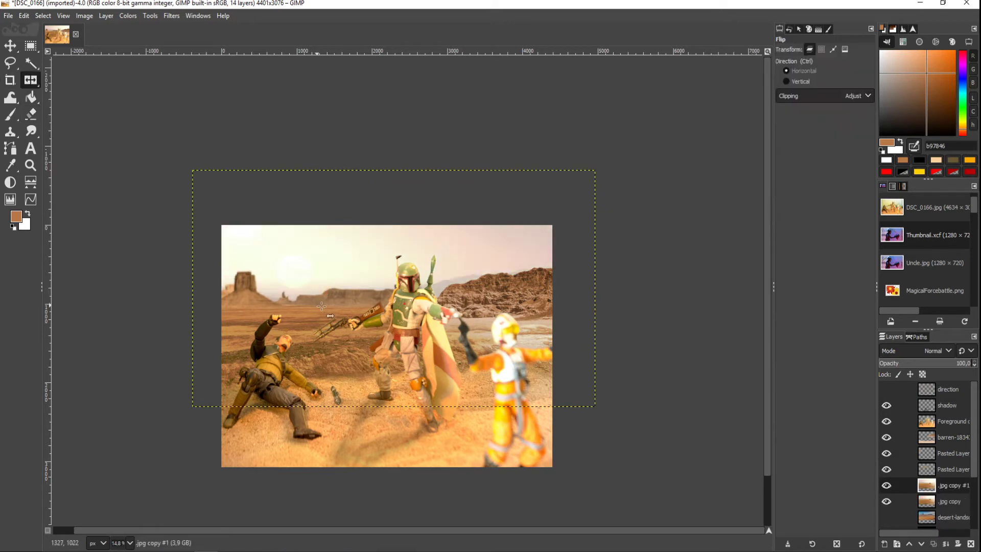
Reposition the .jpg copy to line up its mountains, keeping the rocky cliff layer hidden
key(m)
drag(510, 314, 490, 309)
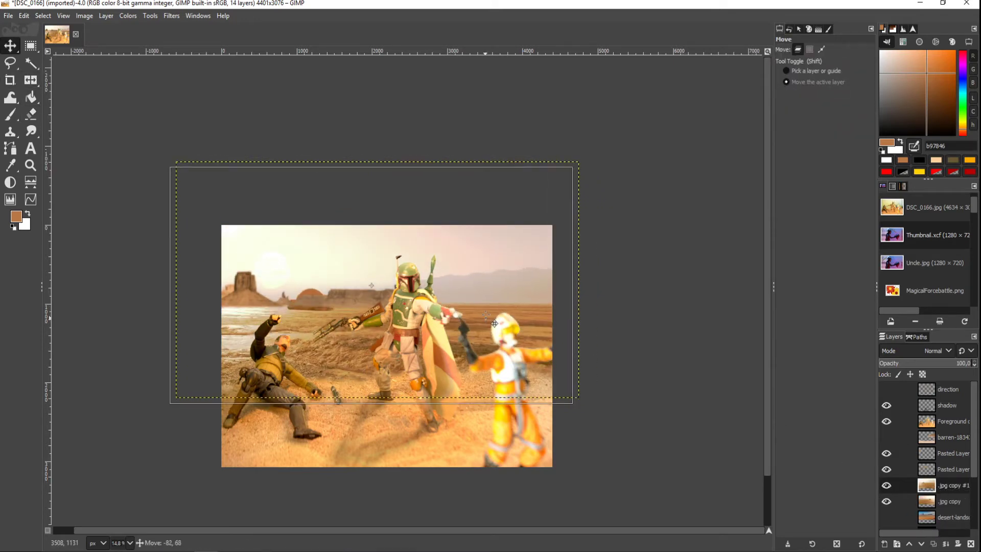
click(932, 363)
click(887, 437)
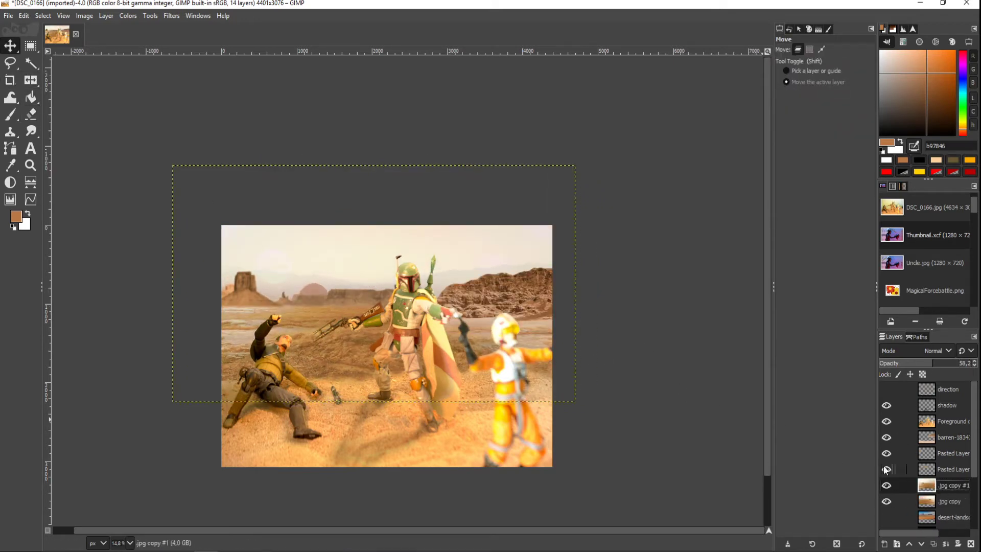
key(ctrl+z)
key(ctrl+z)
key(f)
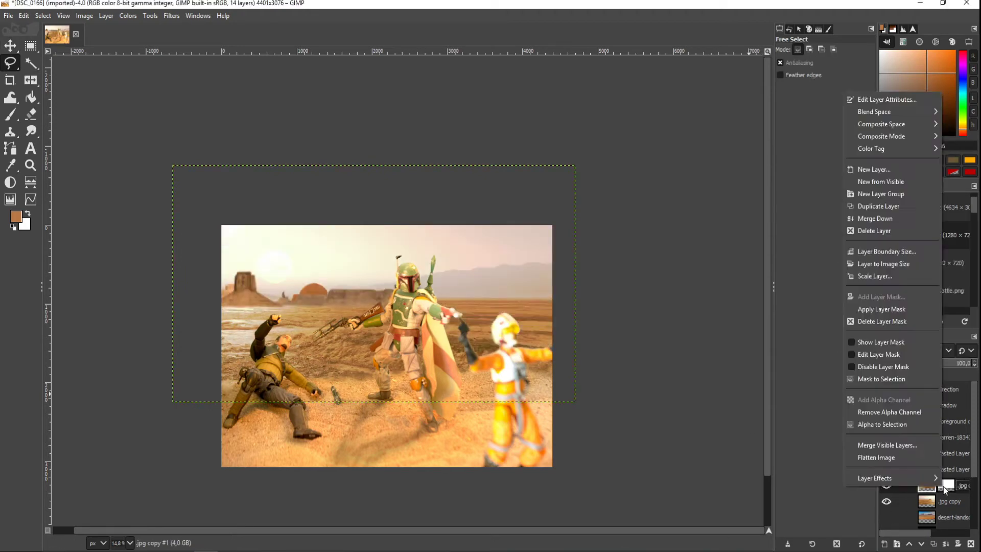
key(ctrl+z)
key(Escape)
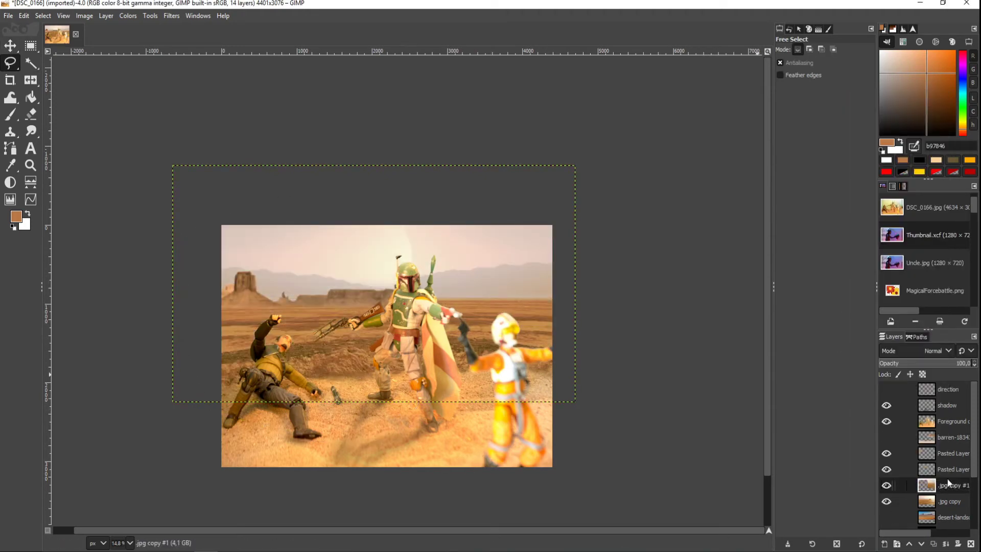
key(m)
drag(502, 341, 498, 349)
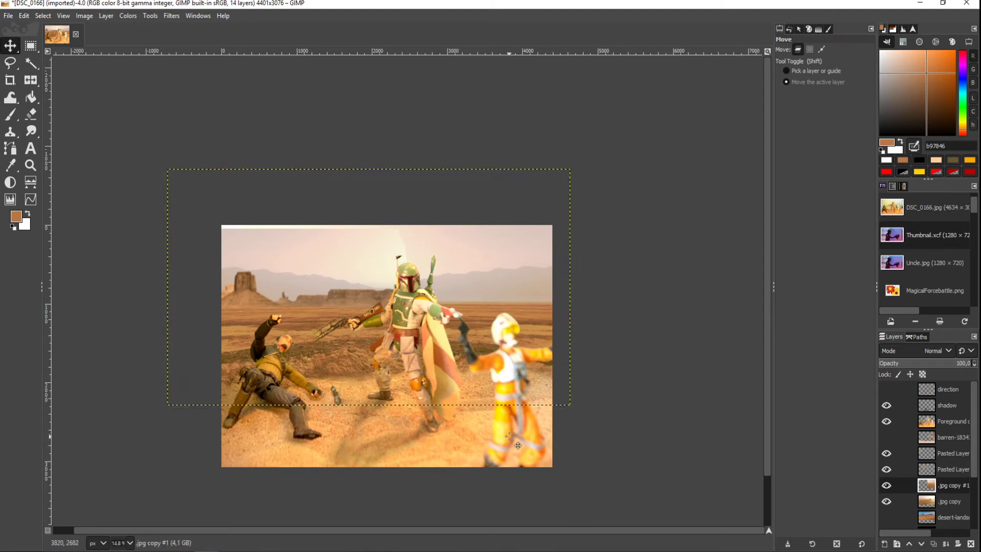
Brighten the landscape copy's midtones with Levels and erase the sky on both copies
click(129, 15)
click(153, 134)
drag(854, 271, 848, 272)
key(shift+e)
mouse_move(552, 235)
mouse_down()
mouse_move(510, 274)
mouse_move(449, 291)
mouse_up()
key(Page_Down)
mouse_move(559, 286)
mouse_down()
mouse_move(271, 291)
mouse_move(559, 225)
mouse_move(240, 246)
mouse_move(511, 270)
mouse_up()
key(Page_Up)
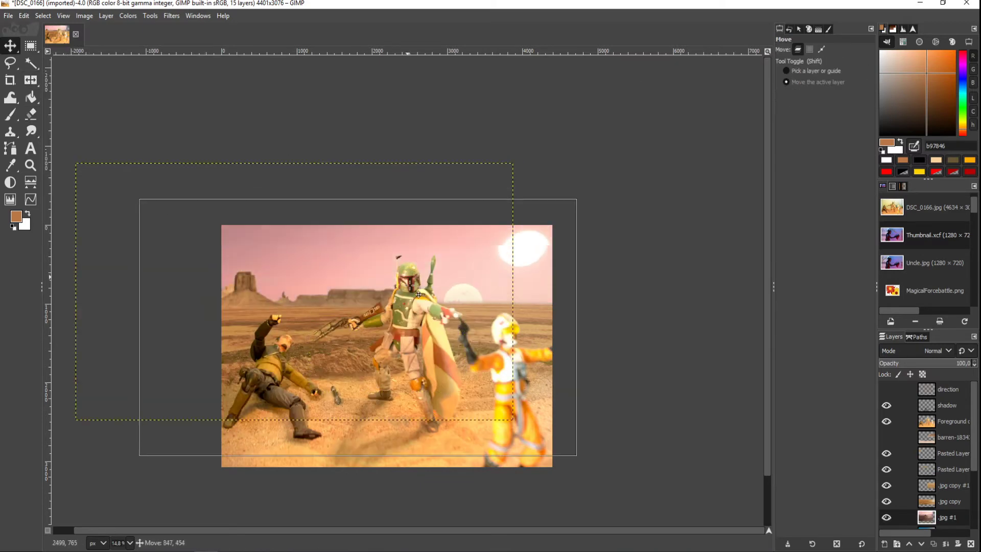
Scale up the twin-sun sky layer and slide it left into place
key(shift+s)
drag(184, 396, 409, 378)
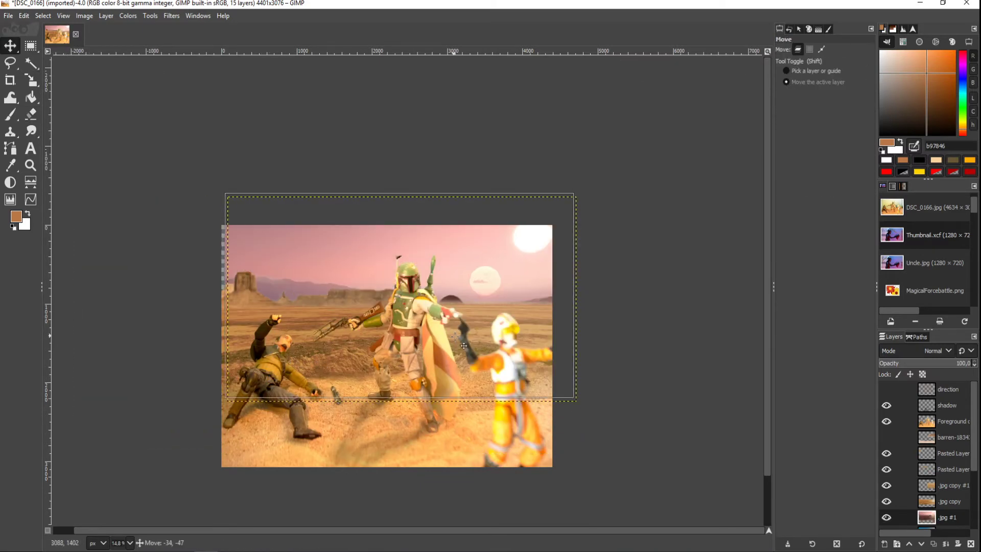
key(m)
drag(373, 302, 358, 303)
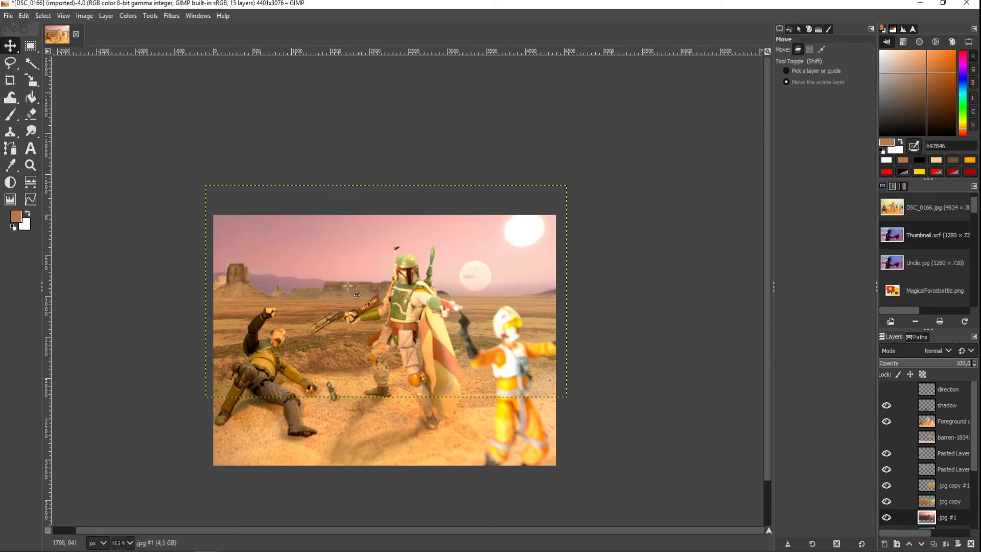
Brighten the sky with Levels: gamma 1.90 and white input 232
click(128, 15)
click(148, 126)
drag(781, 266, 831, 266)
drag(955, 268, 943, 268)
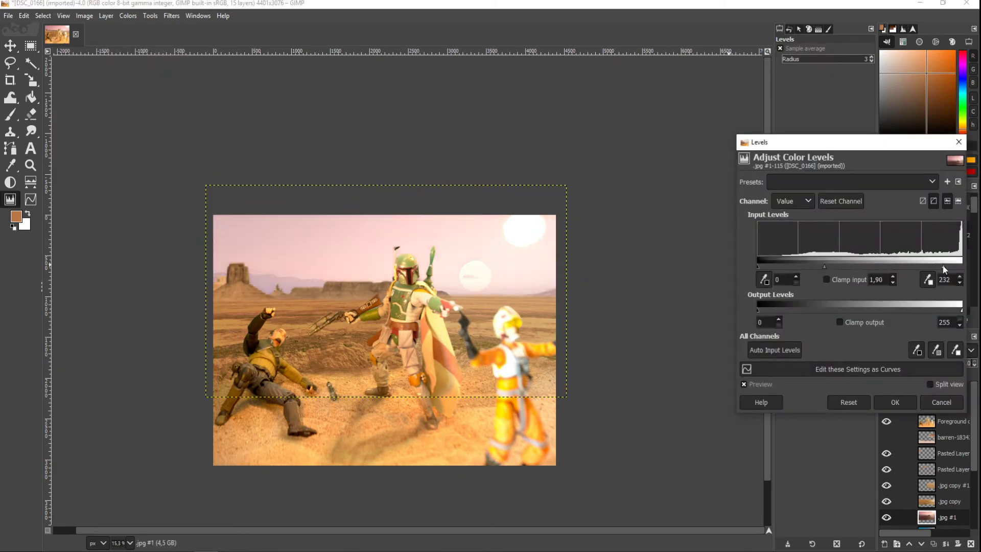
key(Return)
Fine-tune the sky layer's position, discarding a trial blur
drag(533, 275, 526, 285)
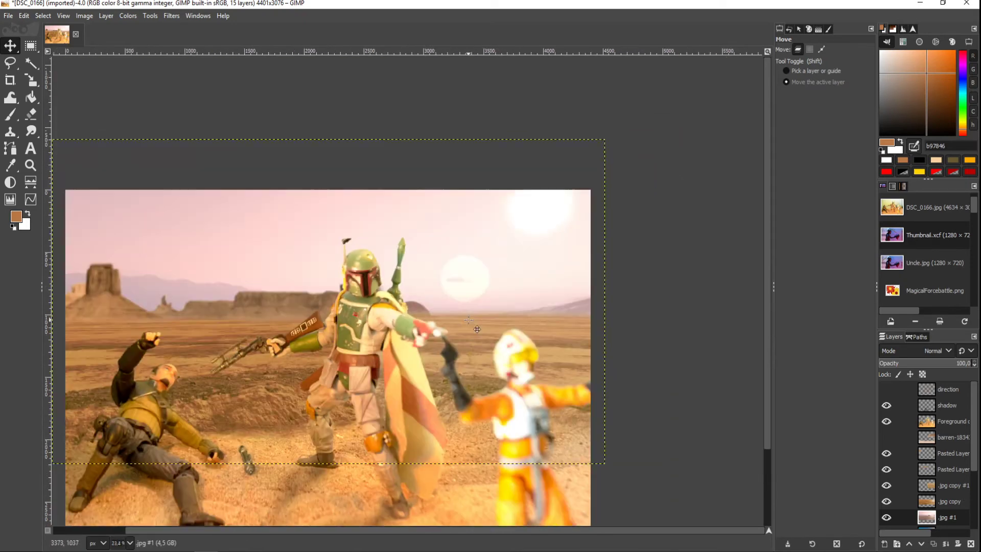
click(106, 16)
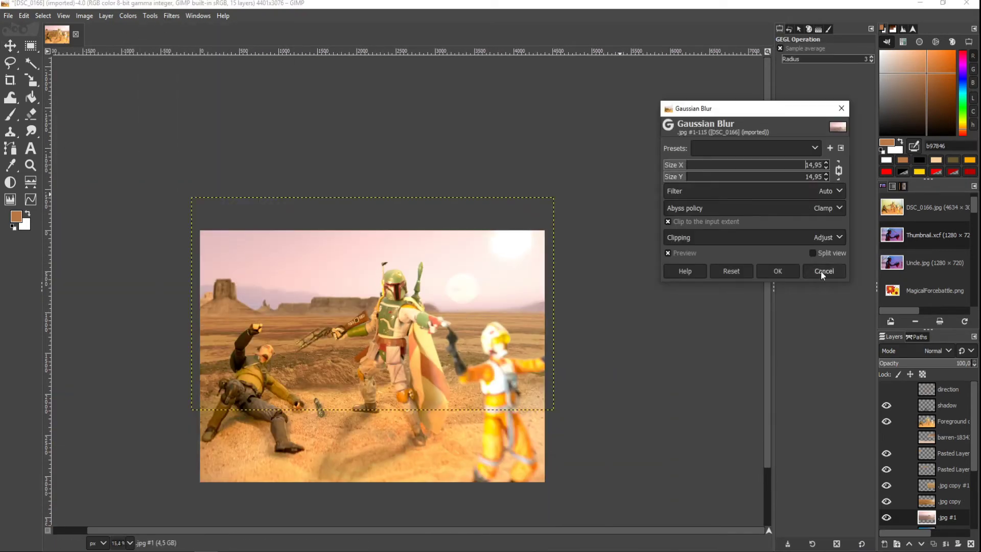
click(823, 274)
drag(522, 272, 528, 273)
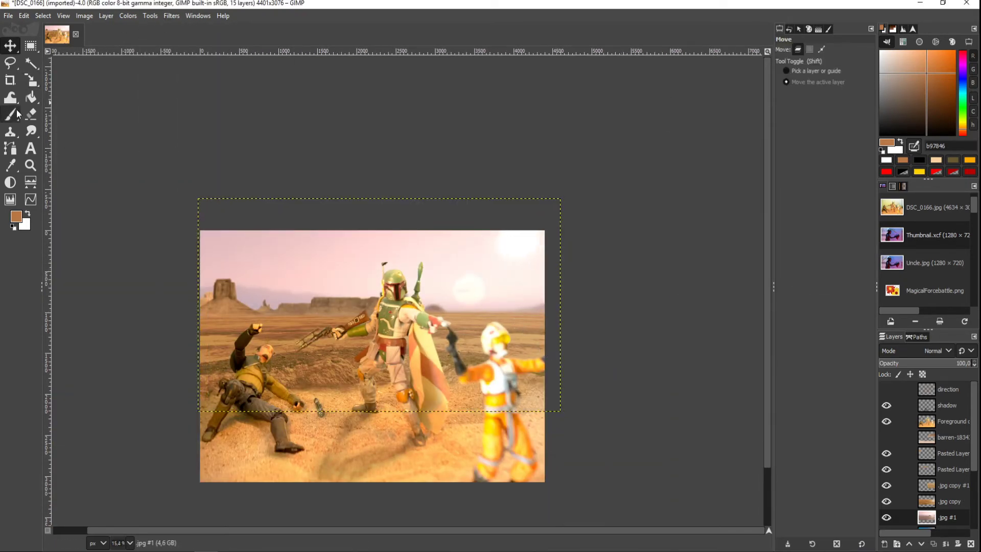
click(10, 132)
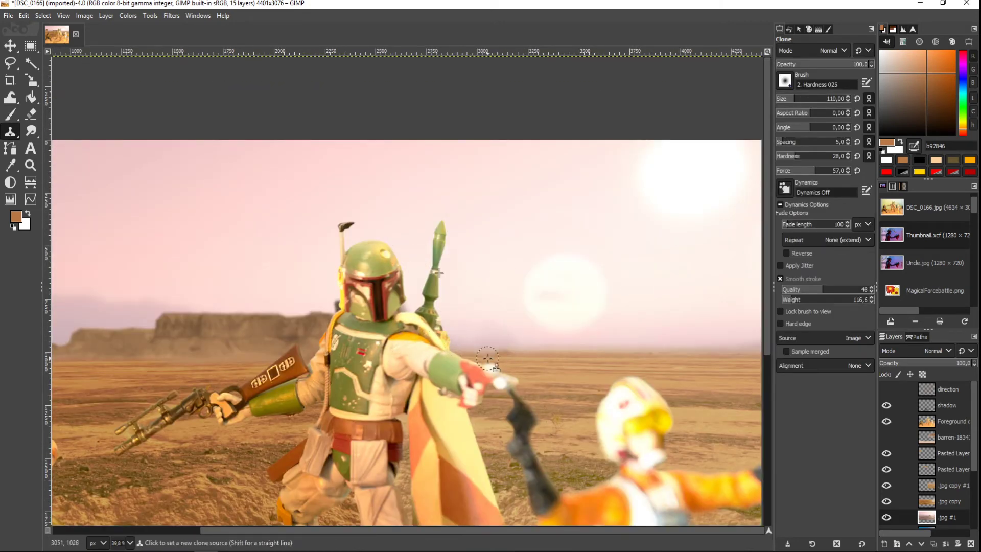
Duplicate the Foreground layer and darken it with added contrast via Levels
scroll(488, 358, down, 4)
key(shift+ctrl+d)
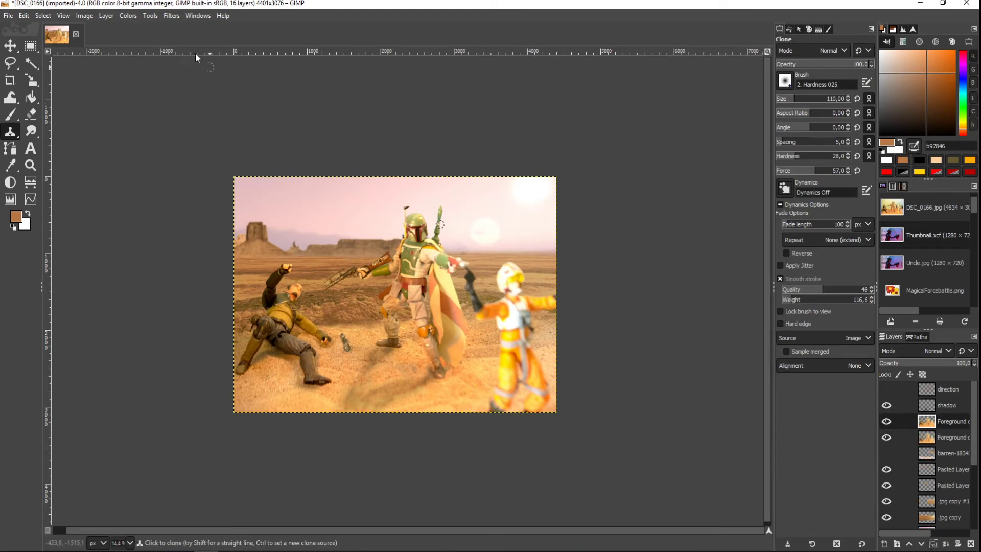
click(128, 15)
click(140, 131)
drag(784, 265, 817, 268)
click(896, 401)
Add a white mask to the copy and paint black around the pilot's leg and lower foreground
right_click(961, 423)
key(p)
key(d)
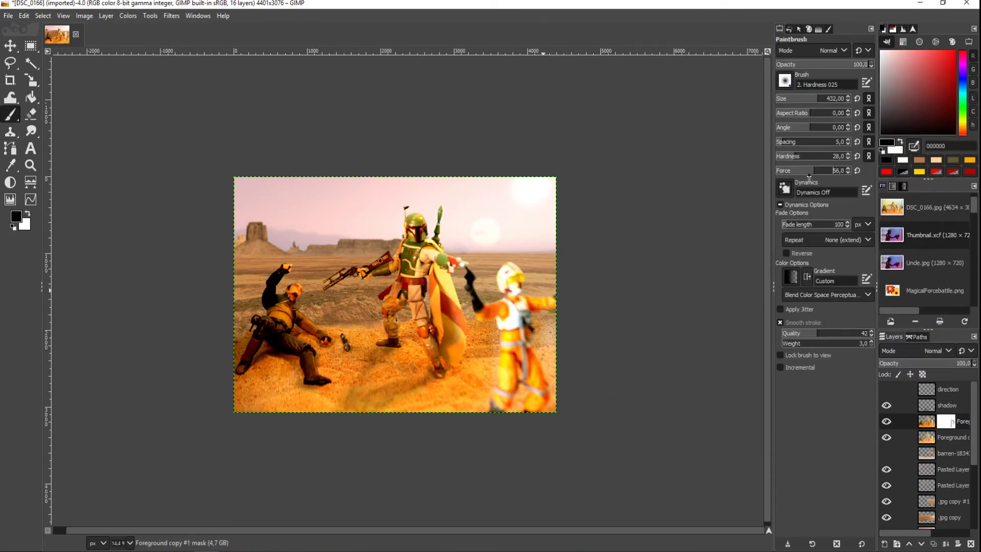
drag(480, 403, 425, 405)
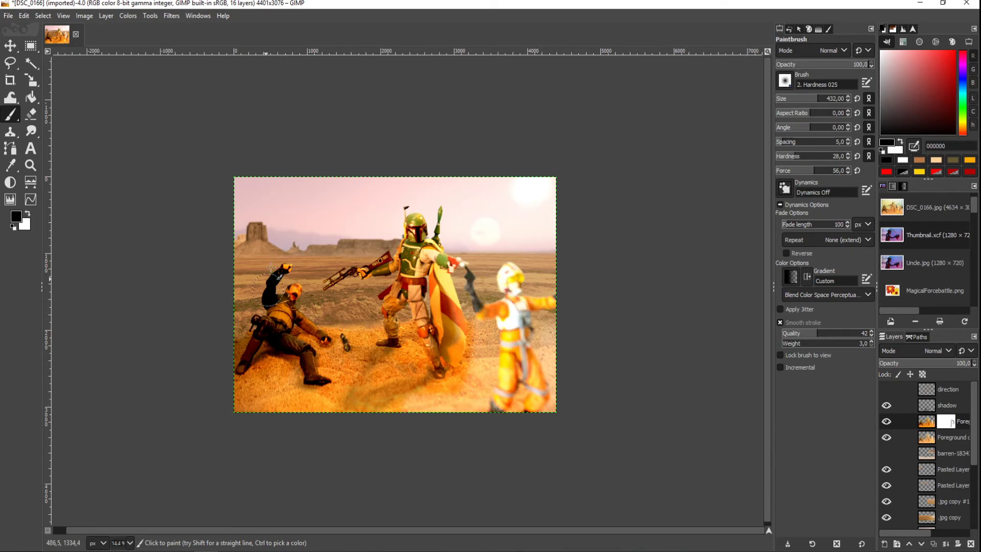
drag(259, 321, 313, 375)
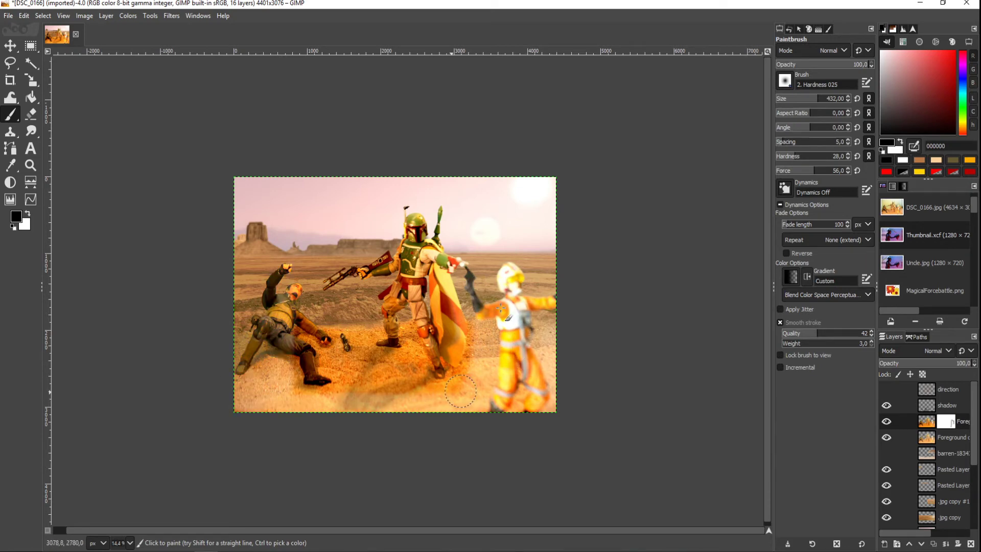
scroll(412, 306, up, 4)
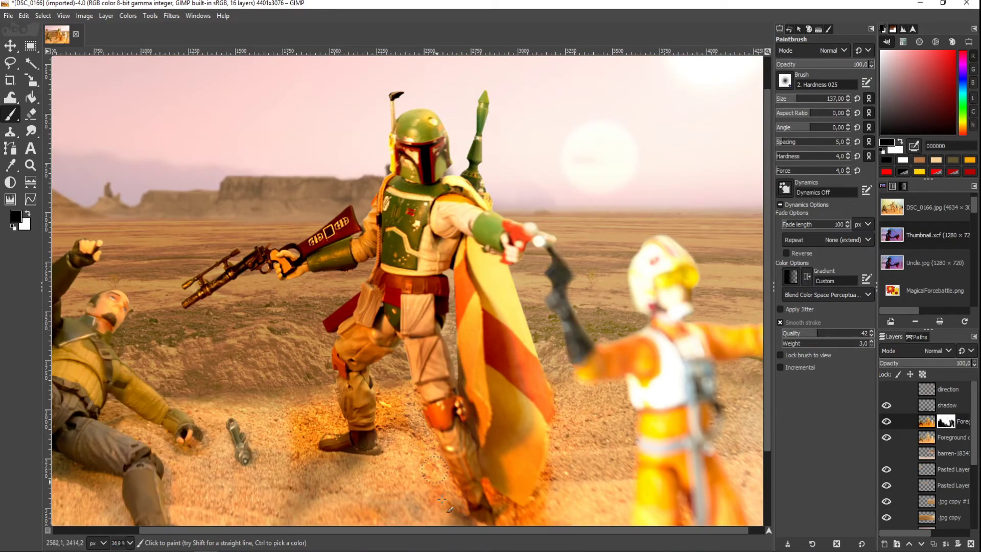
scroll(325, 370, down, 5)
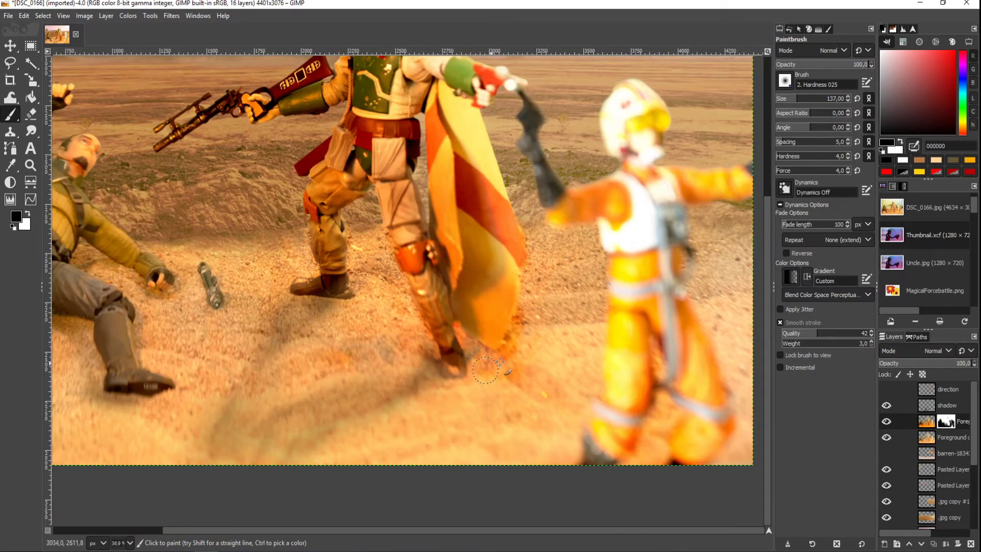
scroll(519, 286, up, 5)
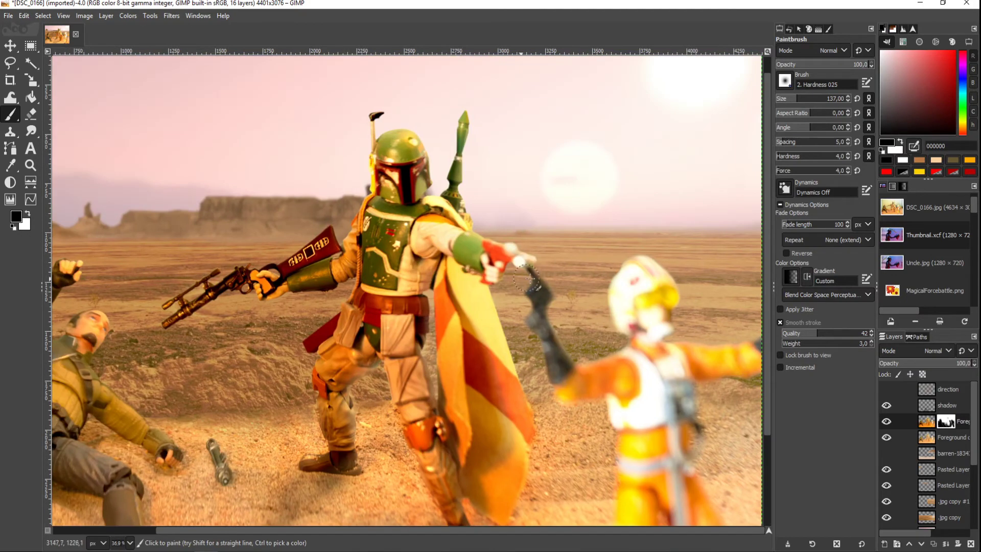
scroll(274, 249, down, 3)
scroll(389, 302, down, 3)
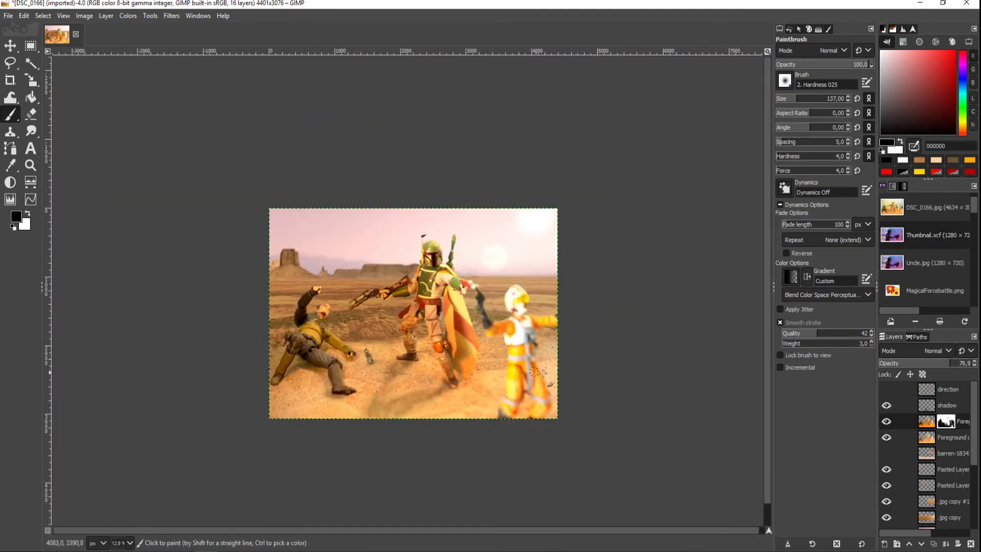
scroll(509, 396, up, 3)
key(x)
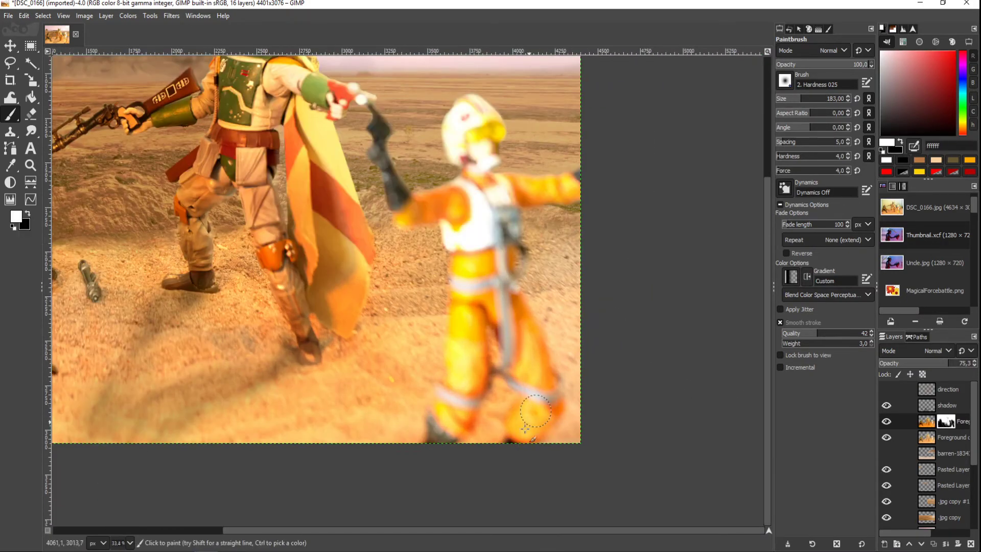
scroll(460, 251, down, 3)
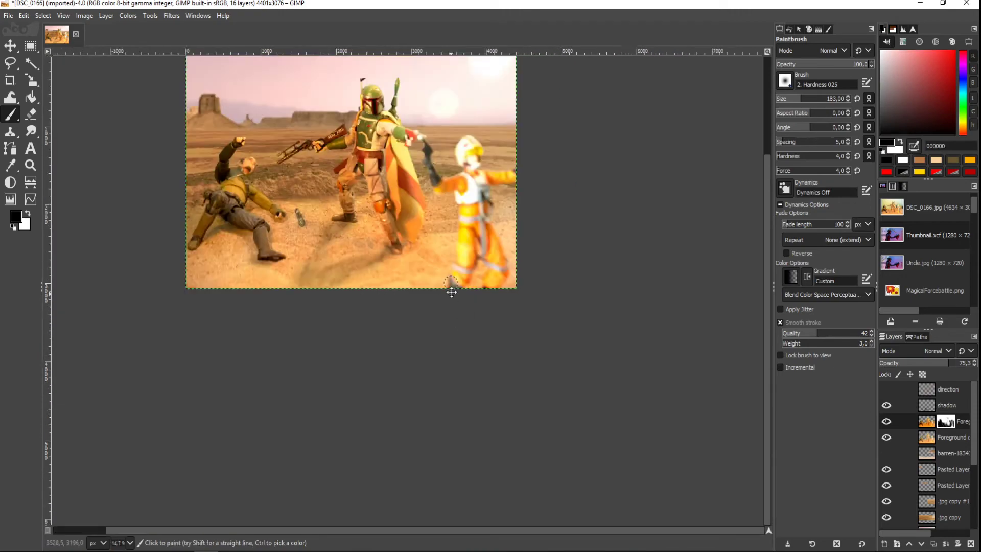
Delete the Foreground layer's mask and add a new layer named 'vignette'
right_click(946, 421)
click(884, 253)
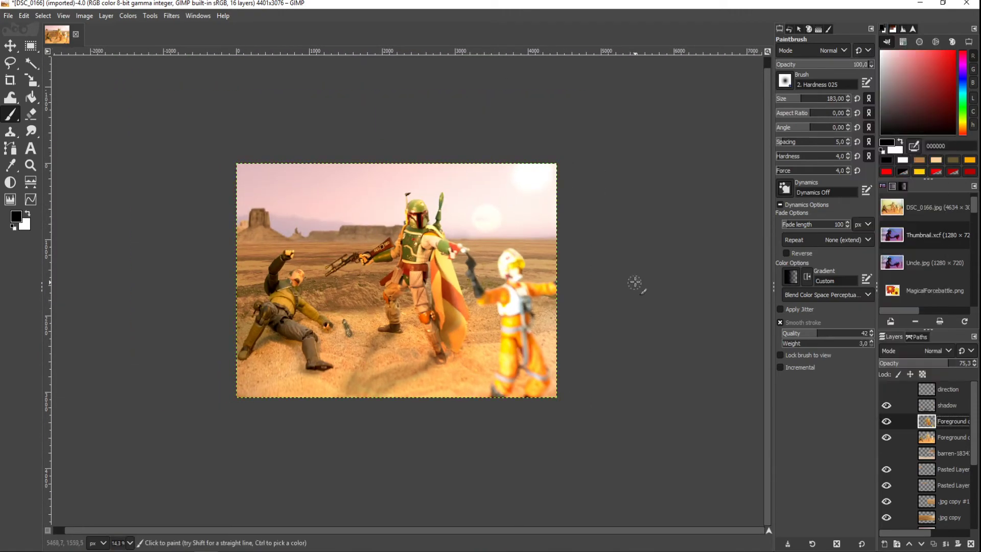
click(947, 406)
key(shift+ctrl+n)
text(vignette)
key(Return)
Draw a black linear gradient rising from the bottom of the vignette layer
key(g)
drag(365, 448, 405, 506)
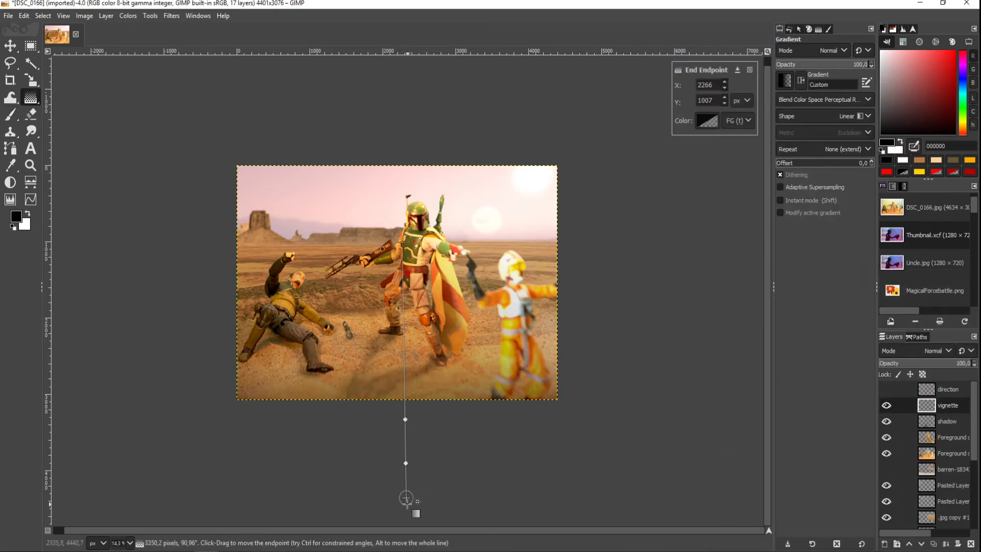
drag(396, 429, 401, 515)
click(401, 427)
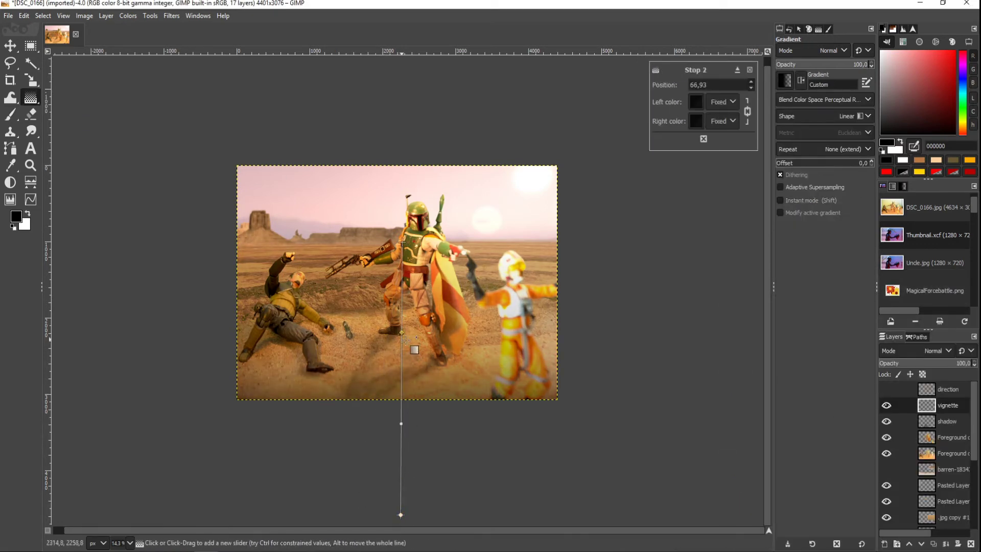
drag(407, 196, 410, 73)
click(407, 220)
drag(407, 220, 404, 397)
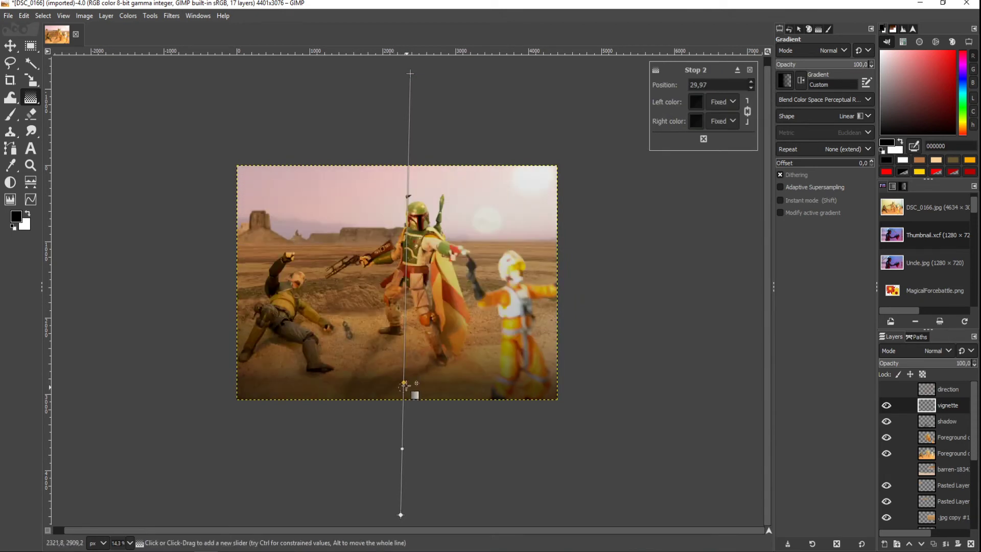
click(405, 320)
drag(433, 501, 436, 493)
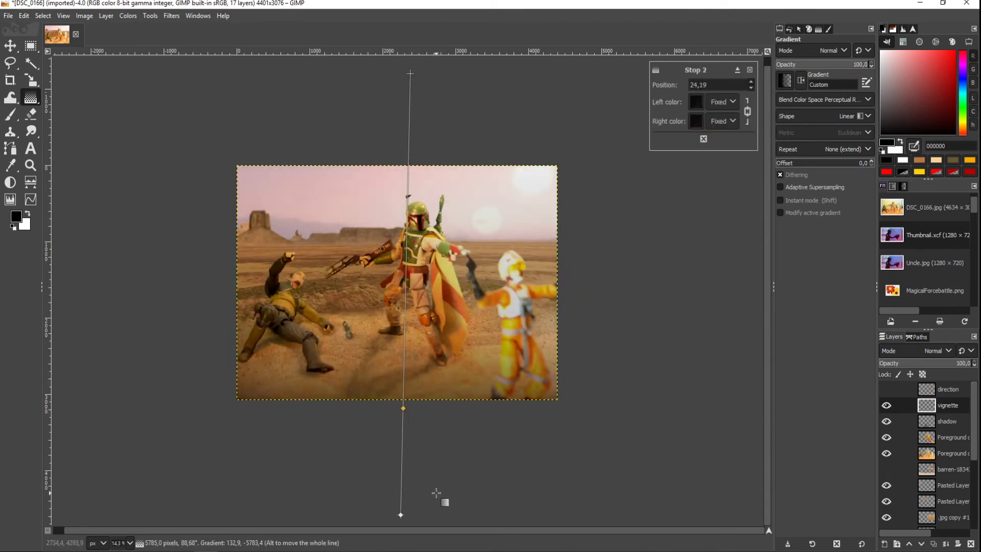
key(Return)
Raise the gamma in Levels to brighten the desert background's midtones
scroll(463, 336, down, 1)
key(Page_Down)
text(p0)
key(Return)
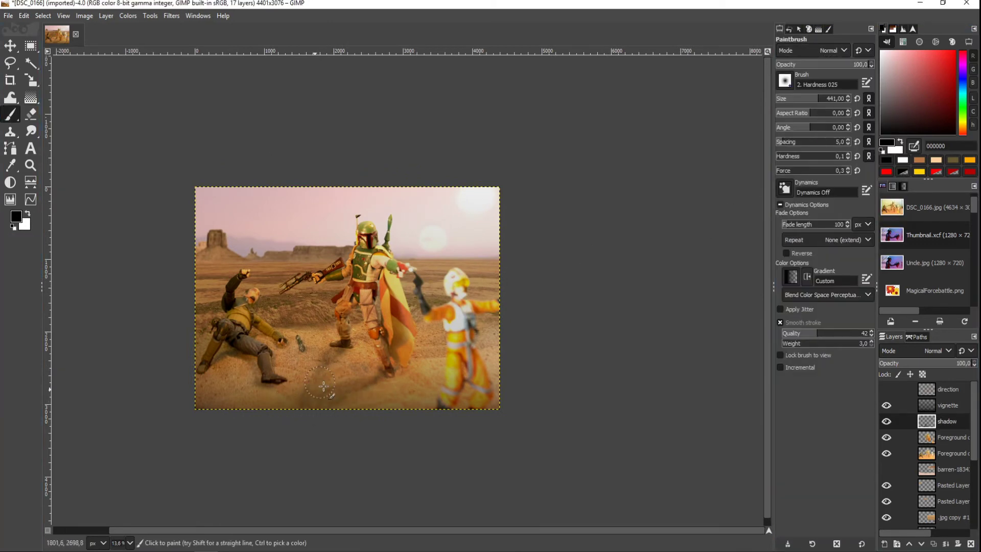
scroll(467, 364, down, 1)
scroll(378, 420, up, 2)
scroll(363, 487, down, 3)
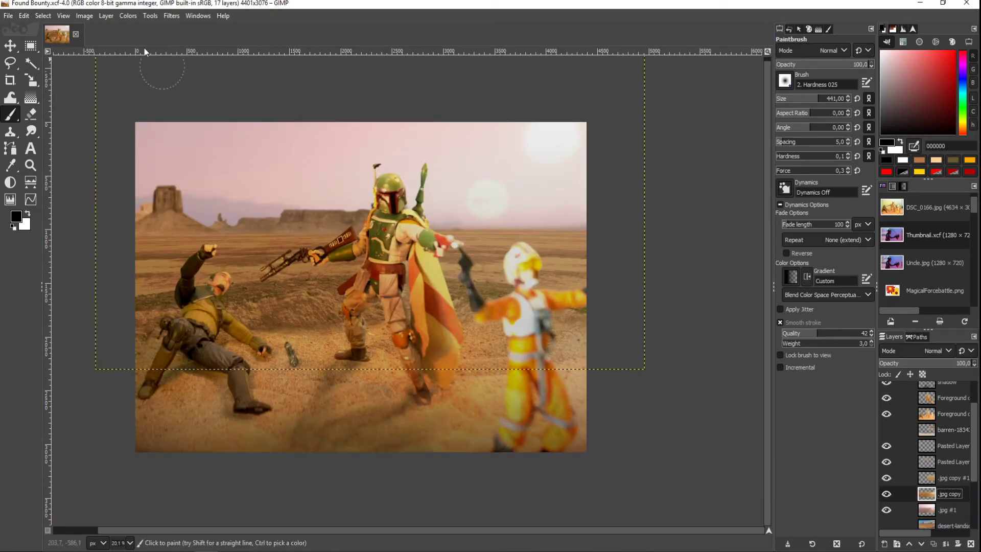
drag(860, 266, 842, 268)
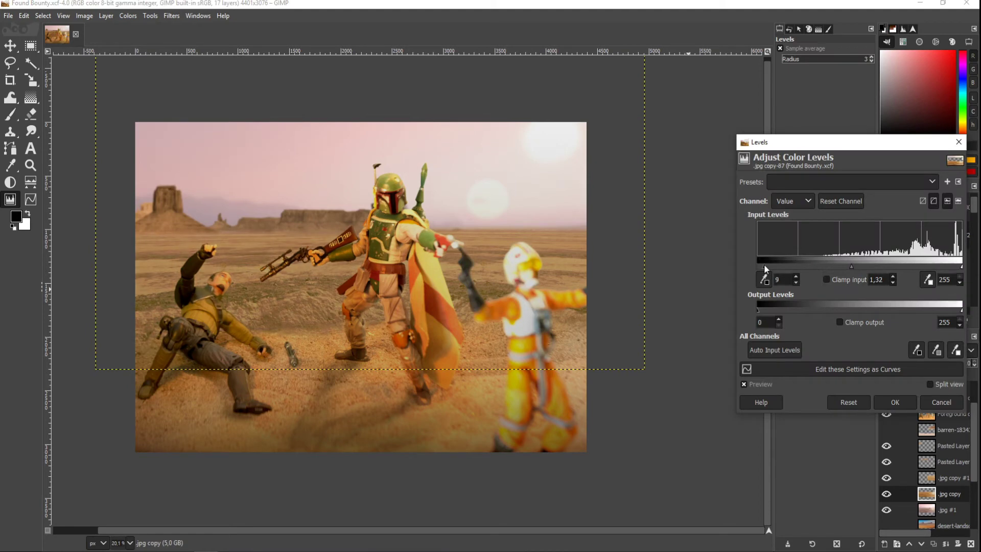
click(895, 402)
scroll(484, 333, down, 2)
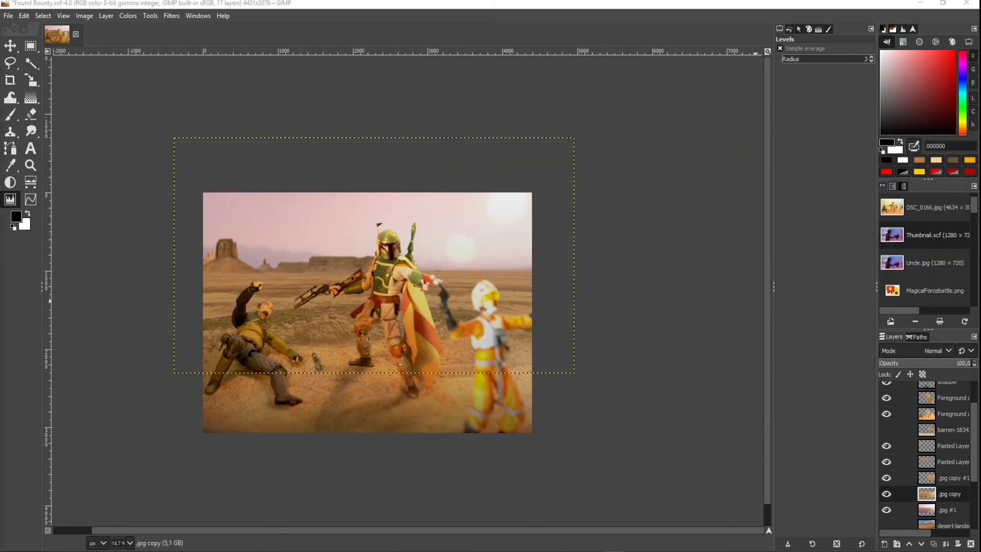
Scale, rotate and position the pasted muzzle flash at the rifle's muzzle
key(m)
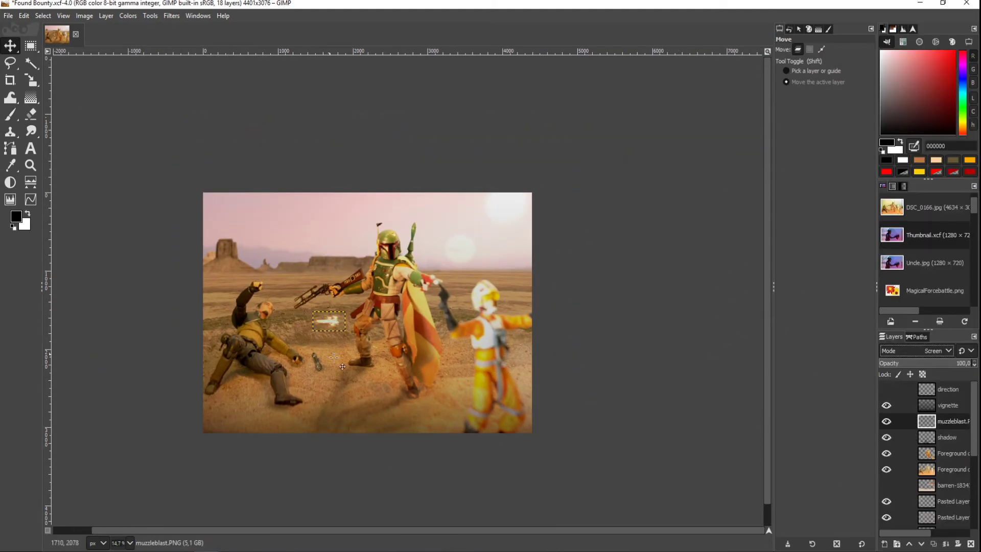
scroll(334, 358, up, 2)
key(shift+s)
key(Return)
key(shift+r)
key(Return)
drag(323, 309, 248, 289)
Duplicate the flash in Screen mode, rotated and moved to the outstretched hand
key(shift+ctrl+d)
click(948, 351)
click(920, 398)
key(shift+r)
key(Return)
mouse_move(468, 299)
mouse_down()
mouse_move(554, 234)
mouse_move(554, 269)
mouse_up()
Colorize the muzzle flash red, then drag the spark onto the fallen figure's chest
click(34, 114)
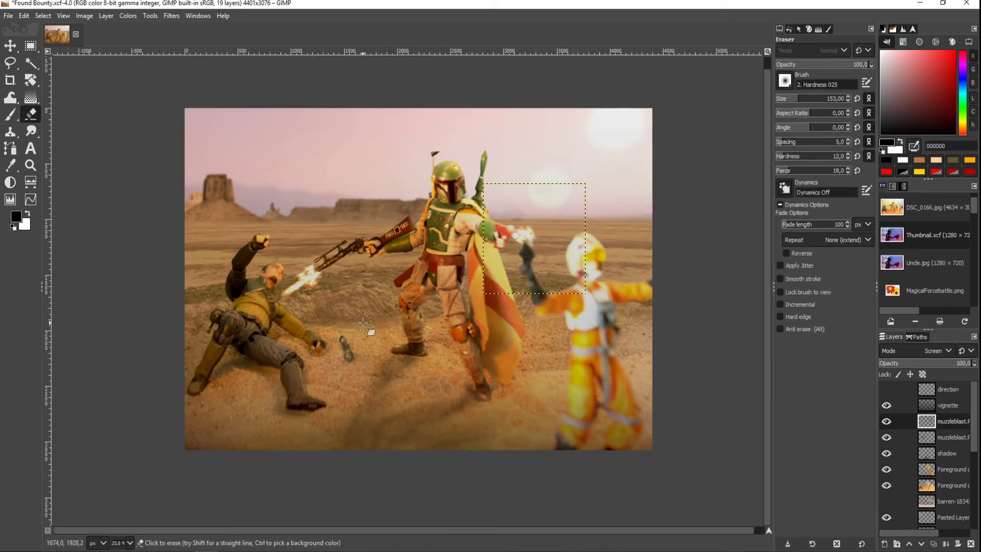
click(710, 200)
click(759, 299)
drag(670, 164, 837, 165)
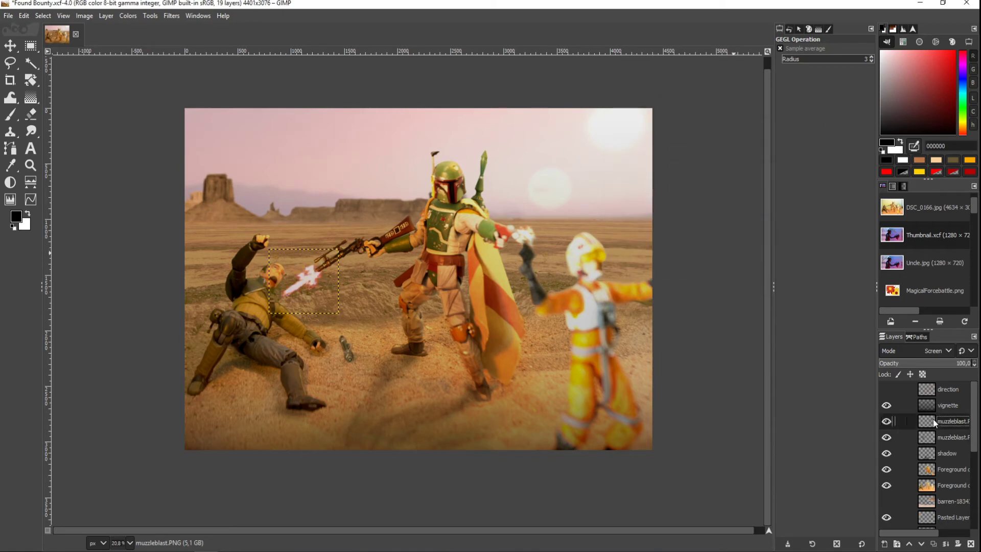
drag(754, 193, 760, 193)
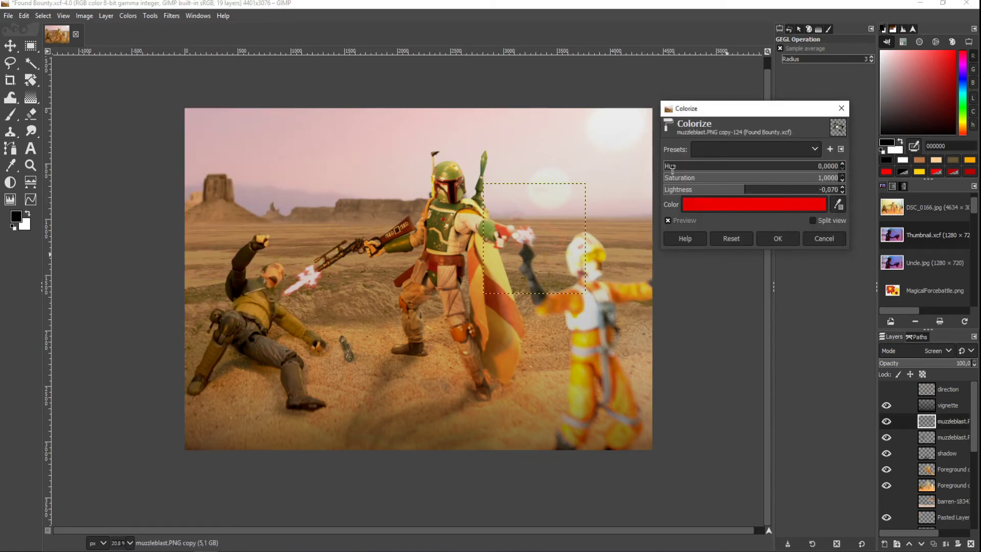
click(777, 238)
key(Page_Down)
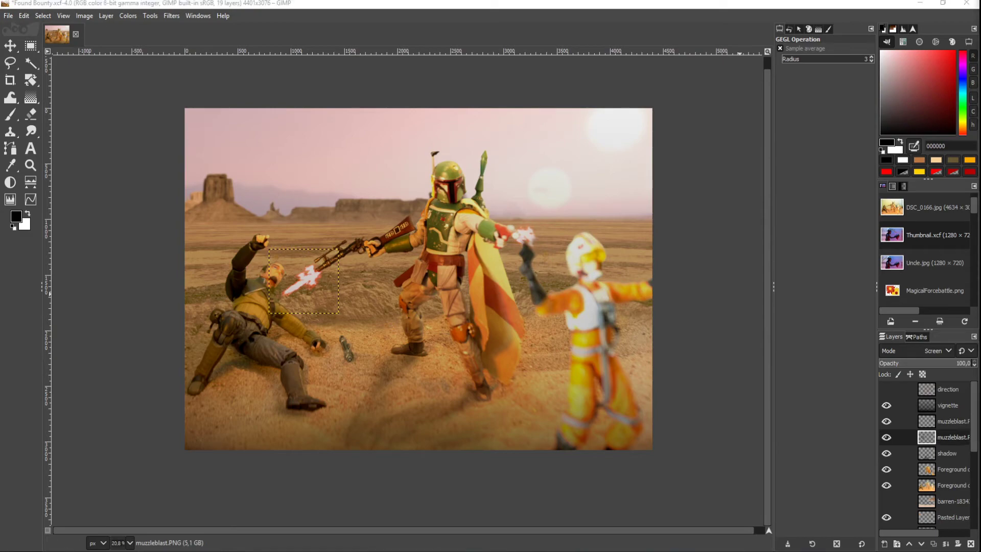
drag(425, 274, 286, 316)
Scale and rotate the spark layer on the fallen figure
key(shift+s)
click(281, 340)
key(Return)
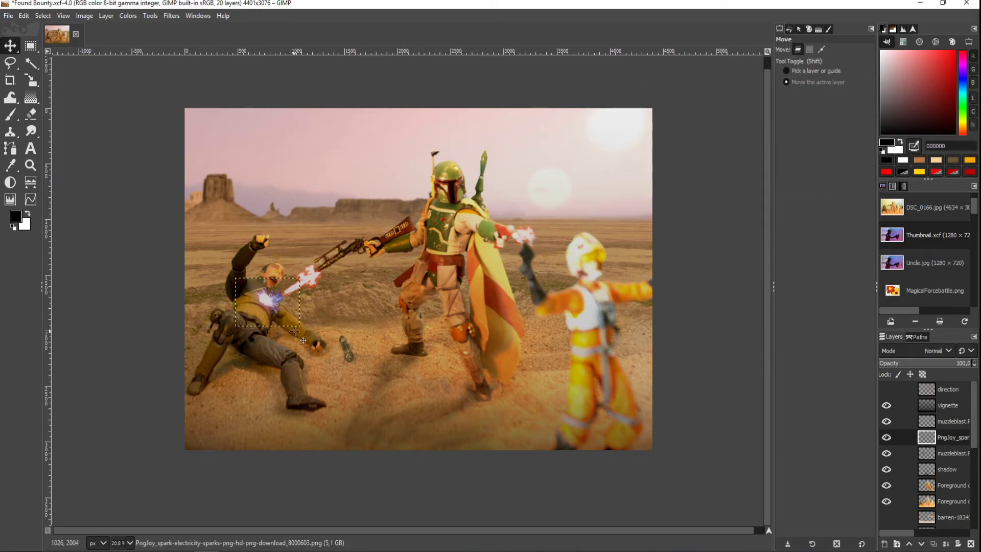
scroll(280, 340, up, 3)
key(shift+r)
click(294, 330)
key(Return)
scroll(295, 330, up, 2)
Colorize the spark red and nudge it up onto the chest
click(128, 15)
click(153, 298)
click(741, 159)
click(791, 302)
click(780, 239)
key(m)
drag(273, 373, 233, 344)
Copy the spark into a new layer, rotated and moved onto the right figure's helmet
key(ctrl+c)
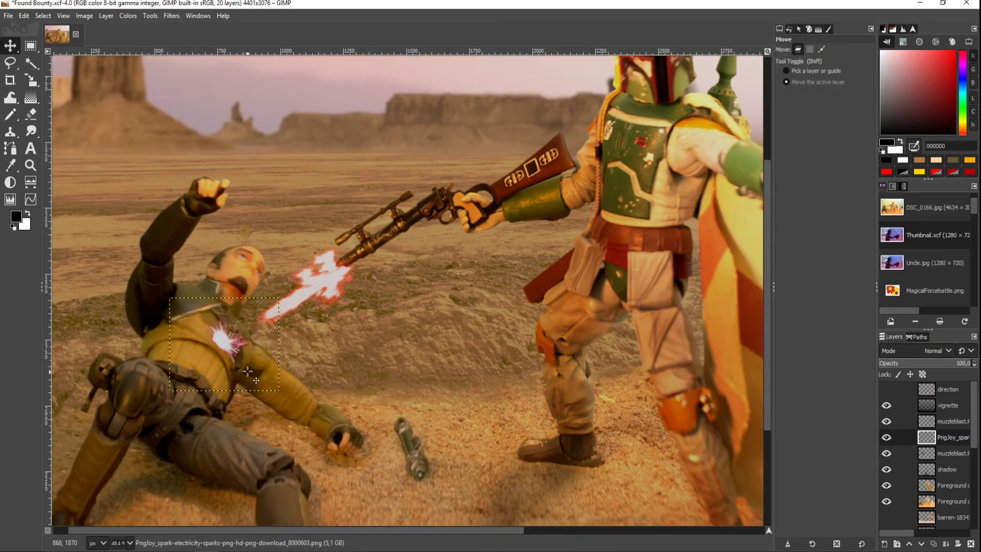
key(shift+ctrl+j)
key(shift+ctrl+d)
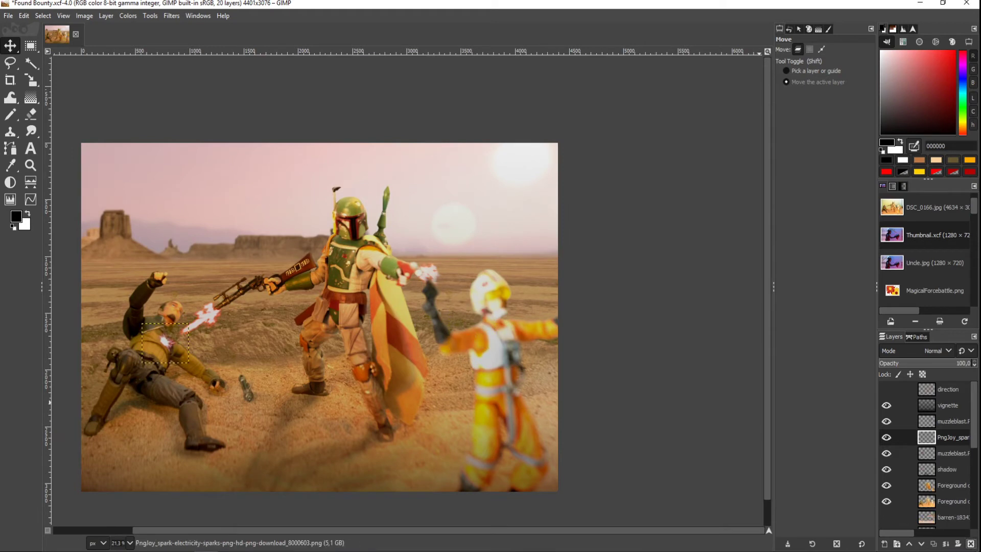
drag(327, 312, 483, 340)
key(shift+r)
drag(414, 345, 480, 409)
key(Return)
key(m)
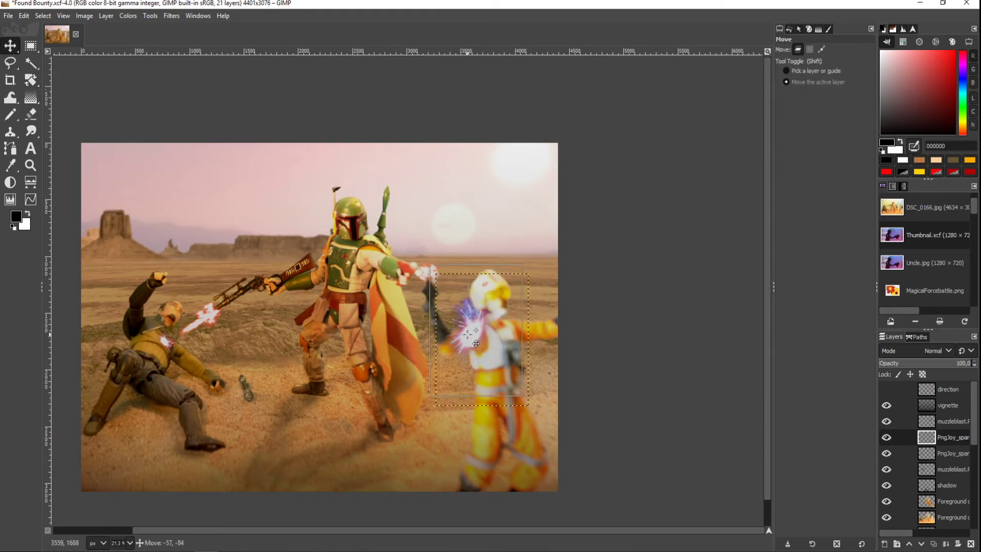
drag(475, 337, 465, 287)
Colorize the helmet spark copy red
click(127, 15)
click(145, 301)
click(753, 205)
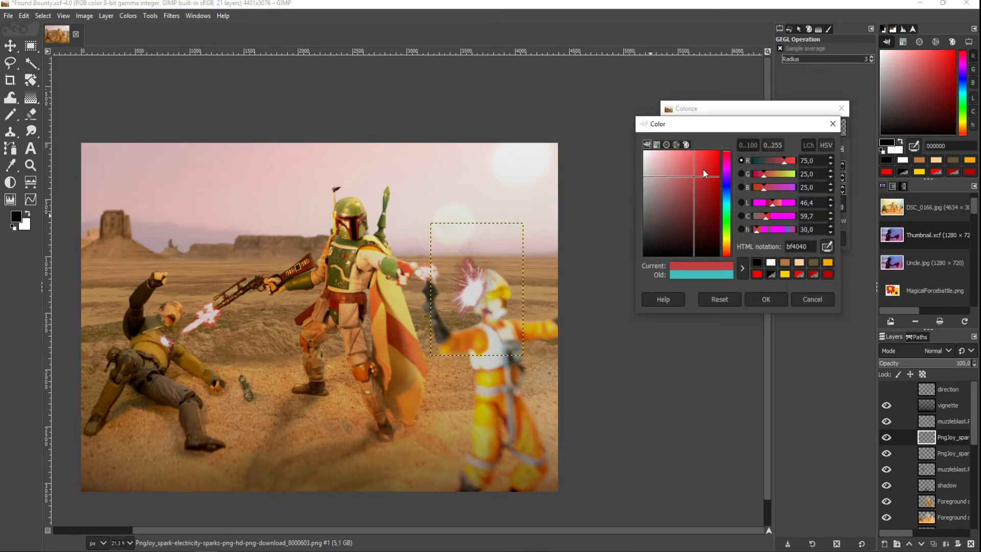
drag(695, 158, 691, 167)
key(Return)
key(Return)
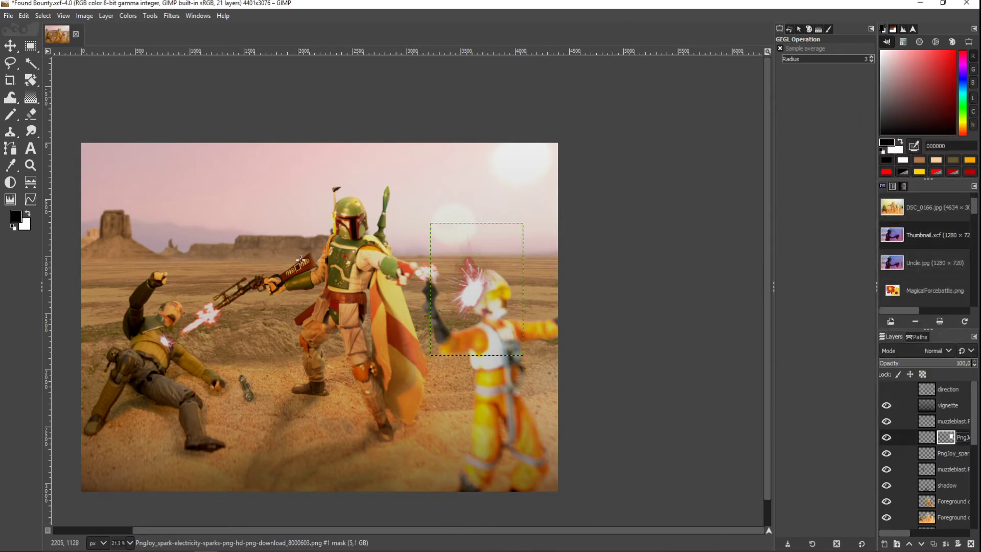
Add a mask to the spark and paint black to hide the white blob over the helmet
key(n)
scroll(471, 291, up, 4)
key(p)
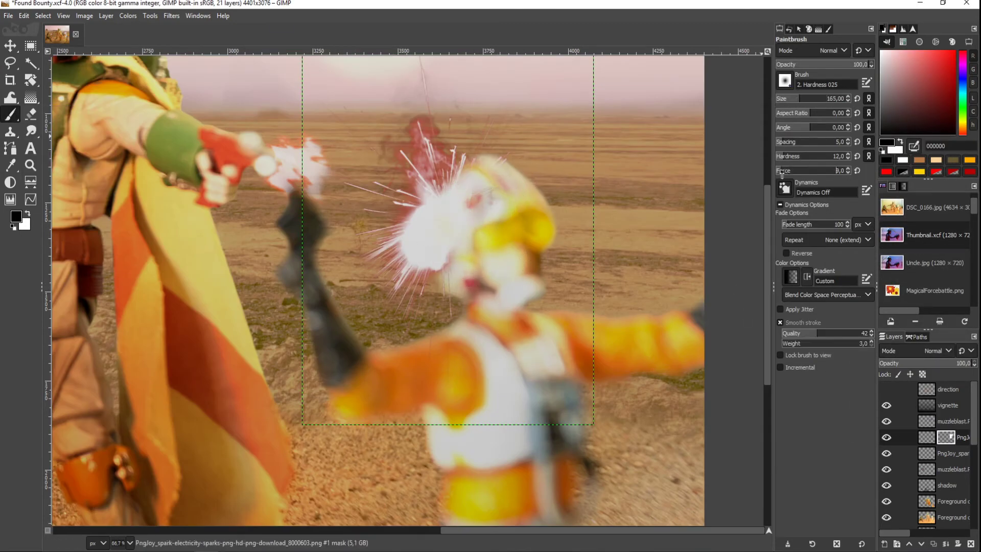
drag(447, 240, 457, 216)
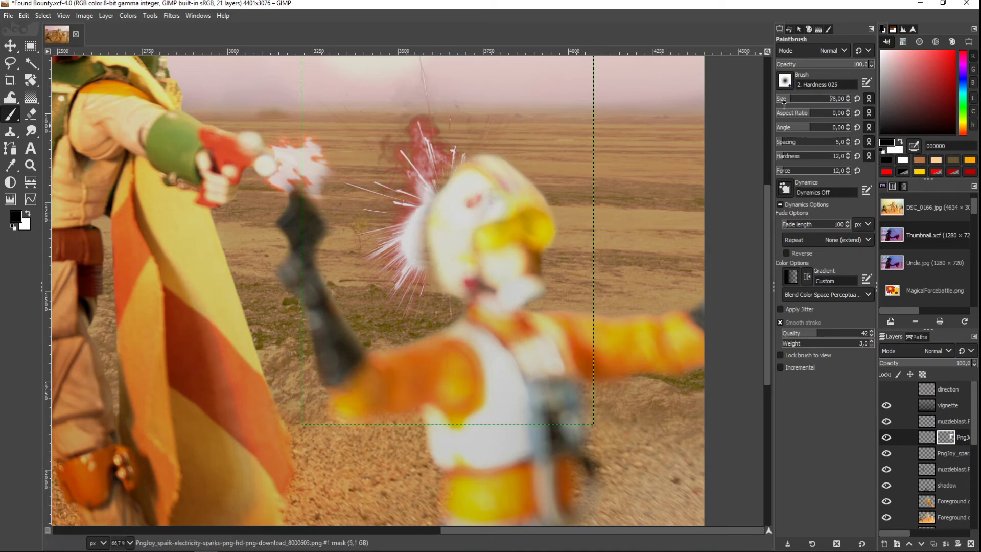
click(783, 101)
scroll(401, 245, up, 2)
key(x)
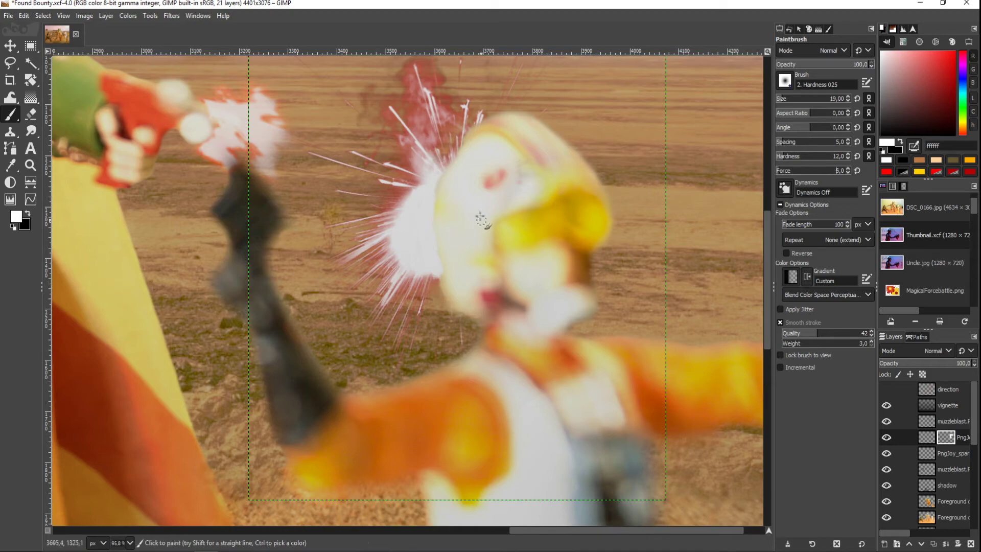
key(x)
scroll(527, 378, down, 5)
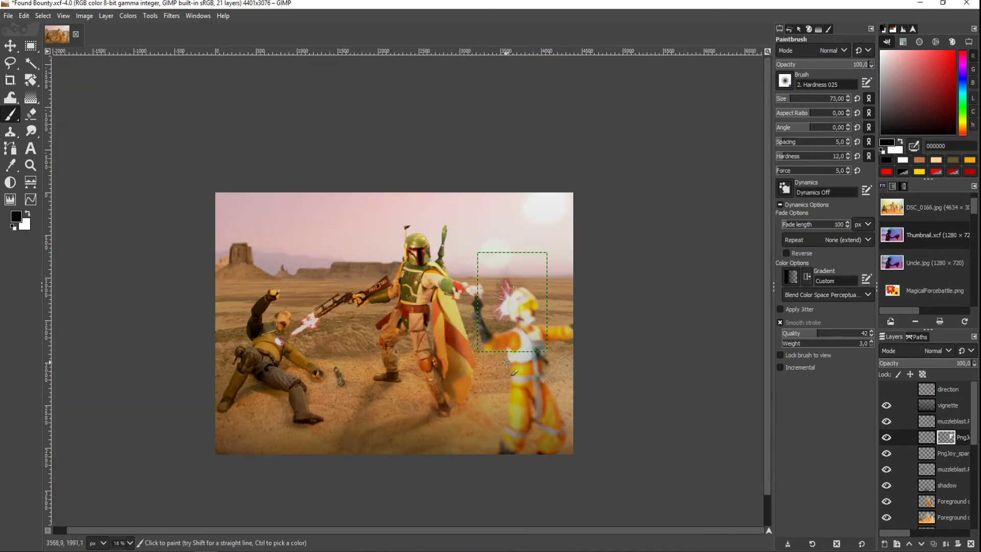
scroll(505, 362, up, 5)
key(x)
scroll(449, 397, down, 5)
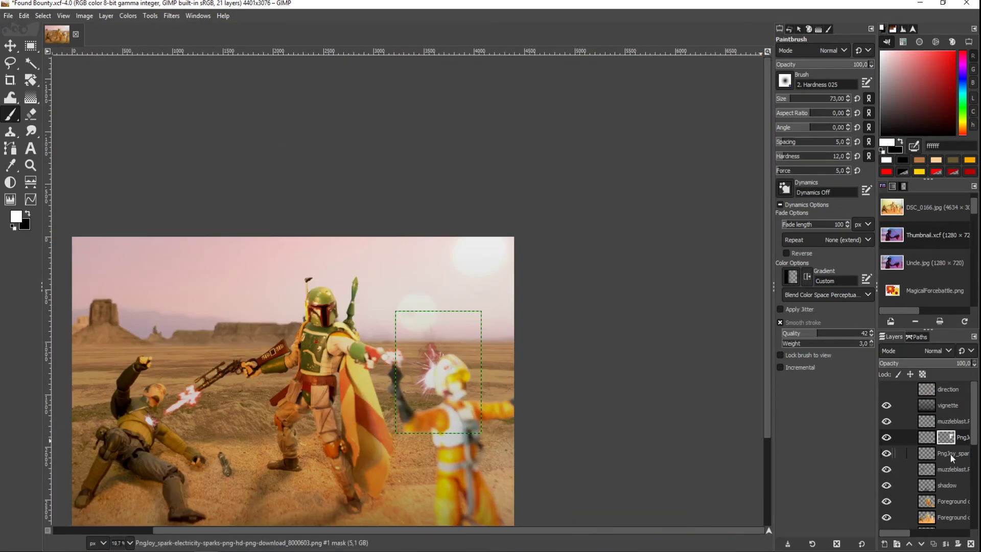
click(891, 422)
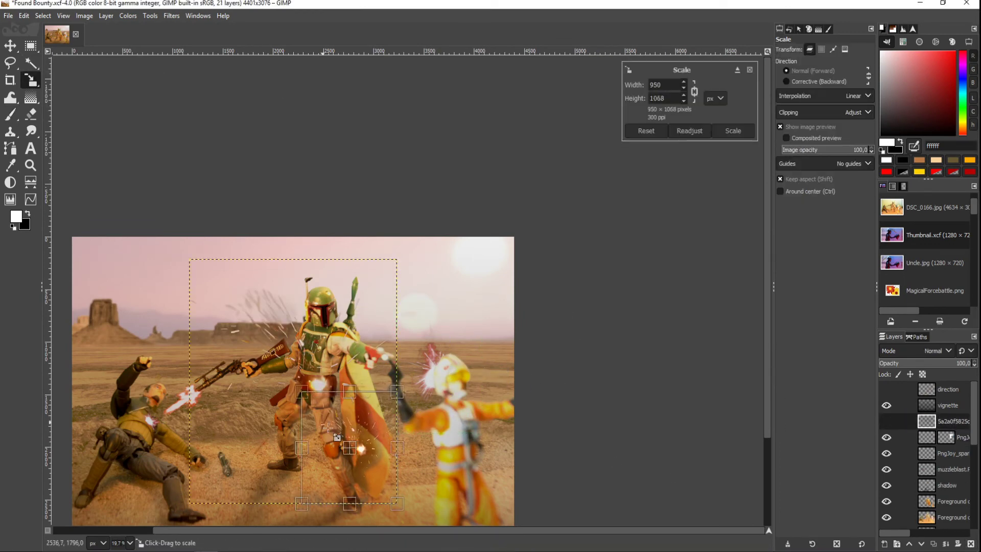
Move the debris layer up over the hand and erase streaks above the horizon
key(m)
drag(380, 456, 409, 364)
ctrl+scroll(409, 365, up, 5)
key(shift+e)
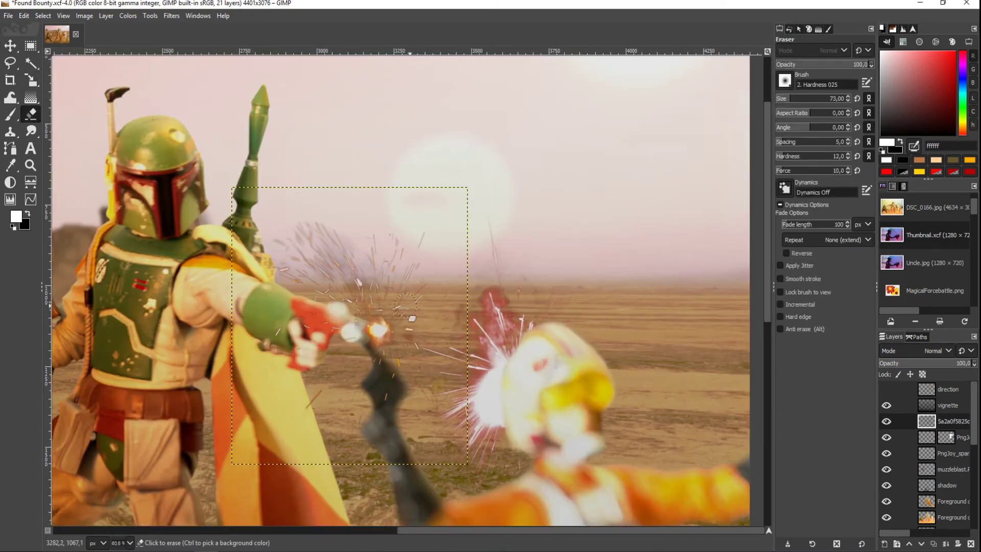
drag(454, 323, 430, 277)
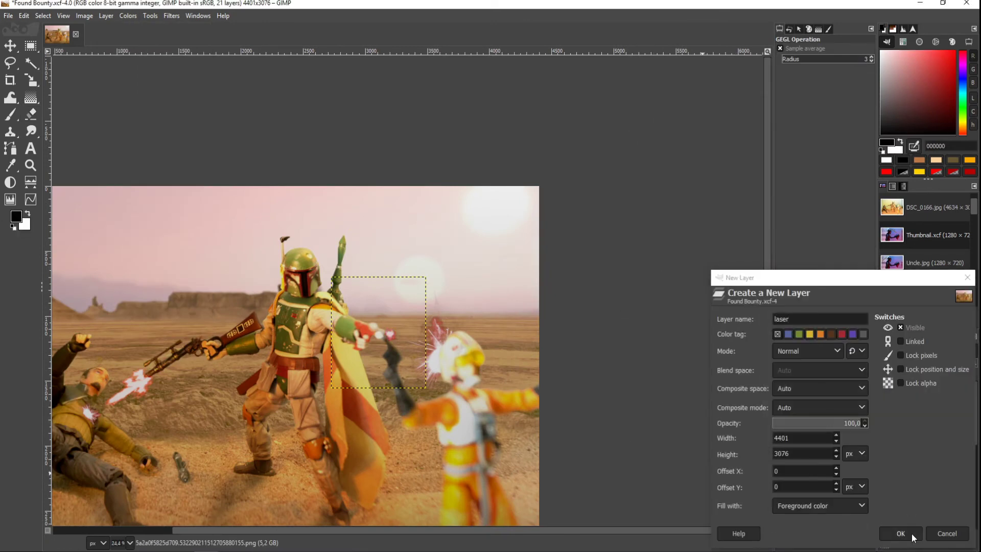
Create a Screen-mode laser layer and fill a freehand selection around the impact
click(899, 531)
click(933, 350)
click(895, 256)
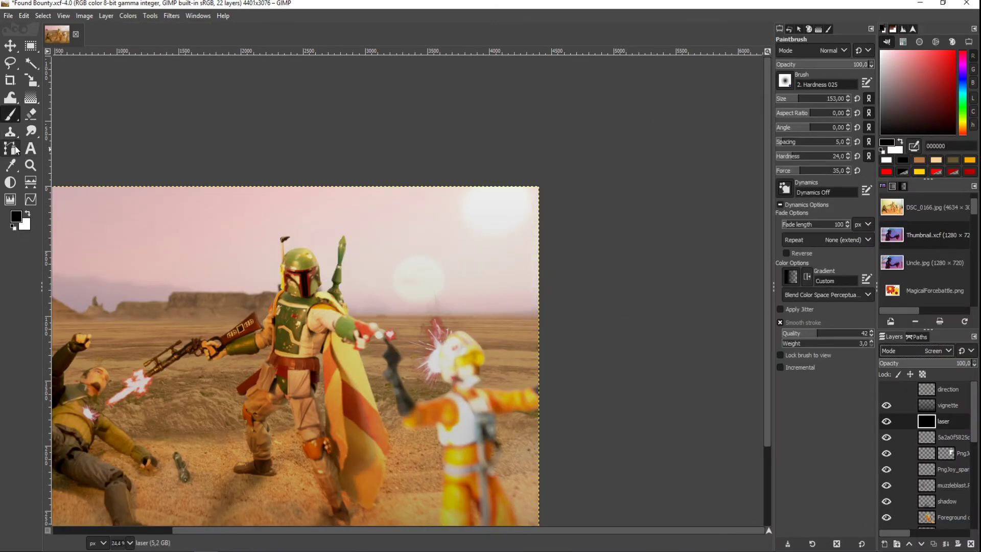
key(Return)
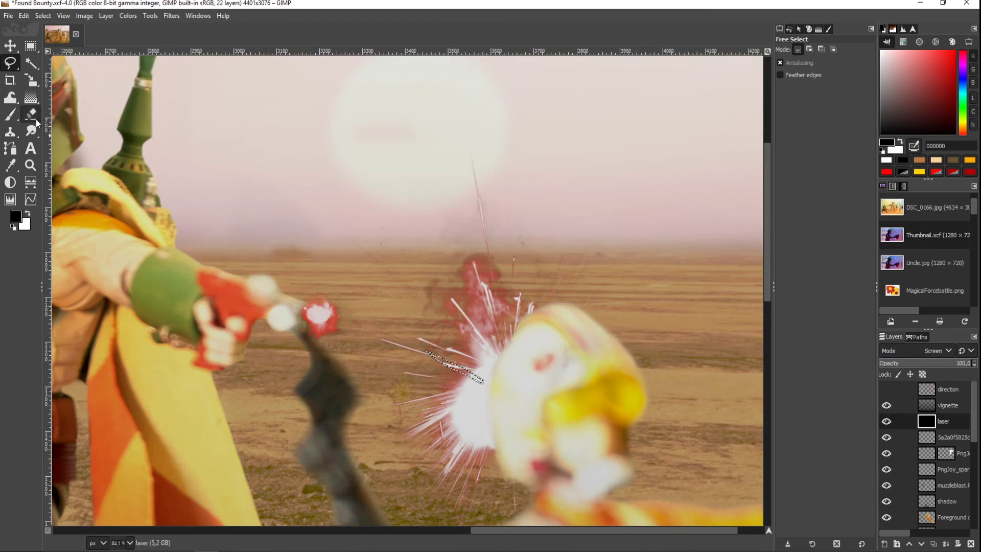
key(shift+b)
ctrl+scroll(488, 419, down, 3)
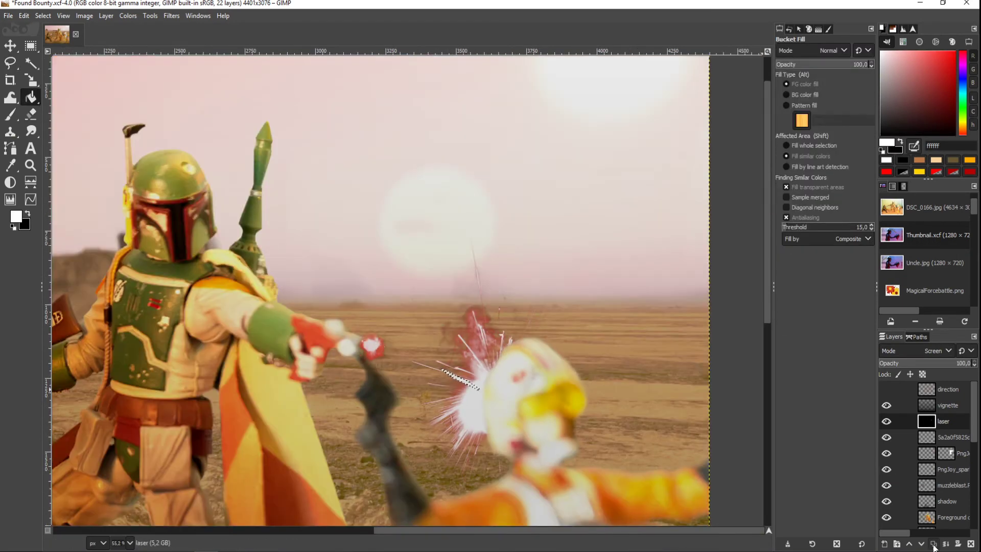
Gaussian-blur duplicates of the laser layer into a soft glow and merge them down
key(shift+ctrl+d)
key(shift+ctrl+d)
key(shift+ctrl+d)
key(shift+ctrl+f)
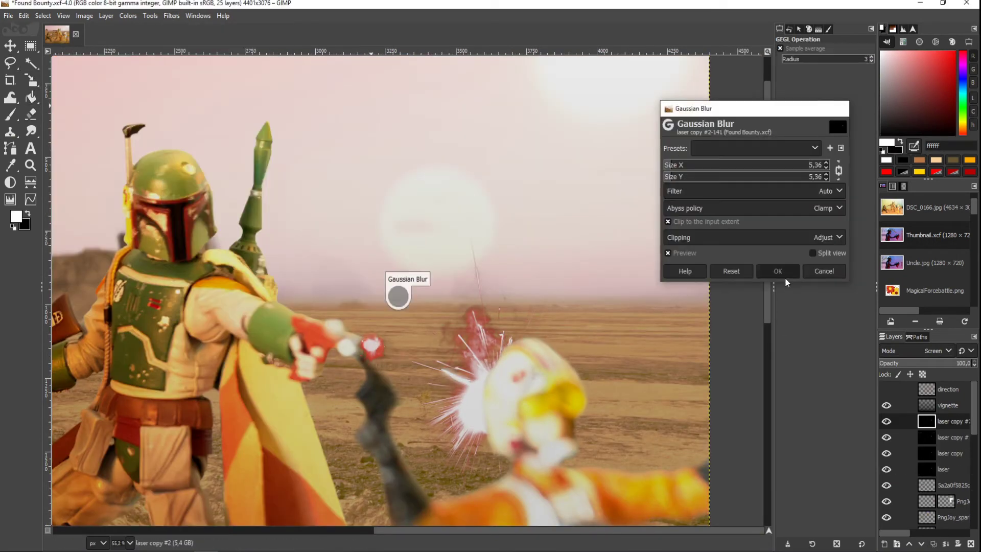
key(Return)
key(alt+r)
key(Return)
key(Return)
key(Page_Down)
key(alt+r)
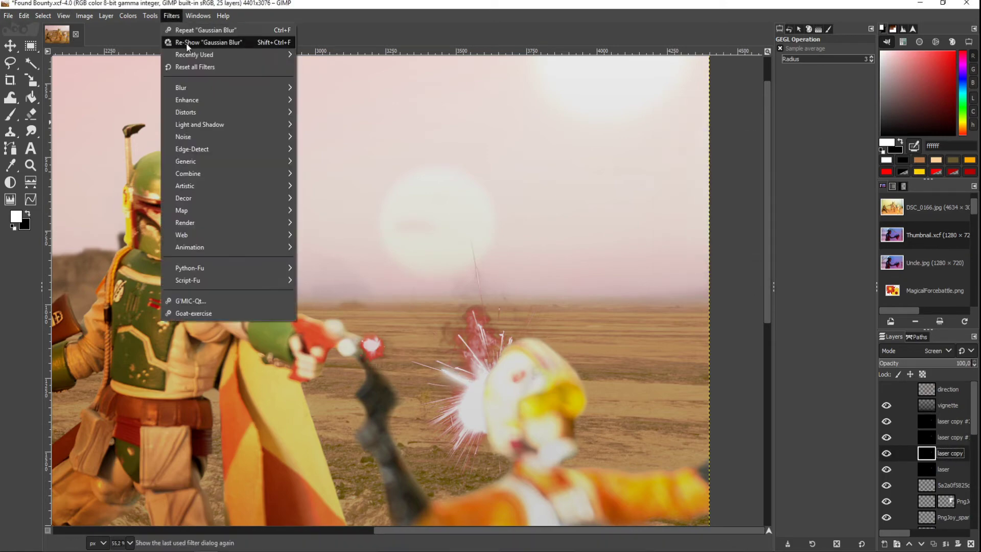
key(Return)
key(Return)
click(938, 351)
click(916, 473)
scroll(932, 352, down, 4)
Colorize the laser glow red
click(127, 15)
click(171, 280)
click(754, 203)
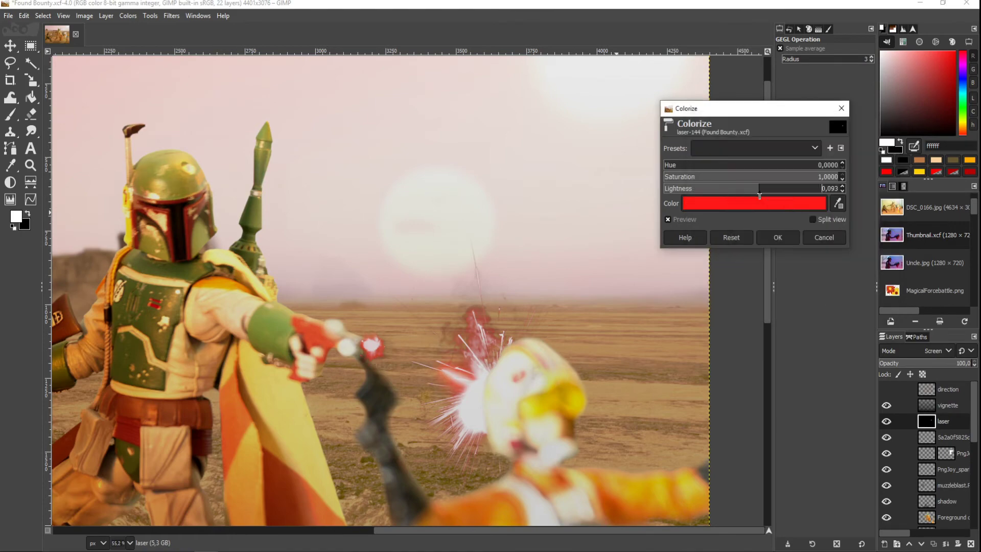
click(795, 241)
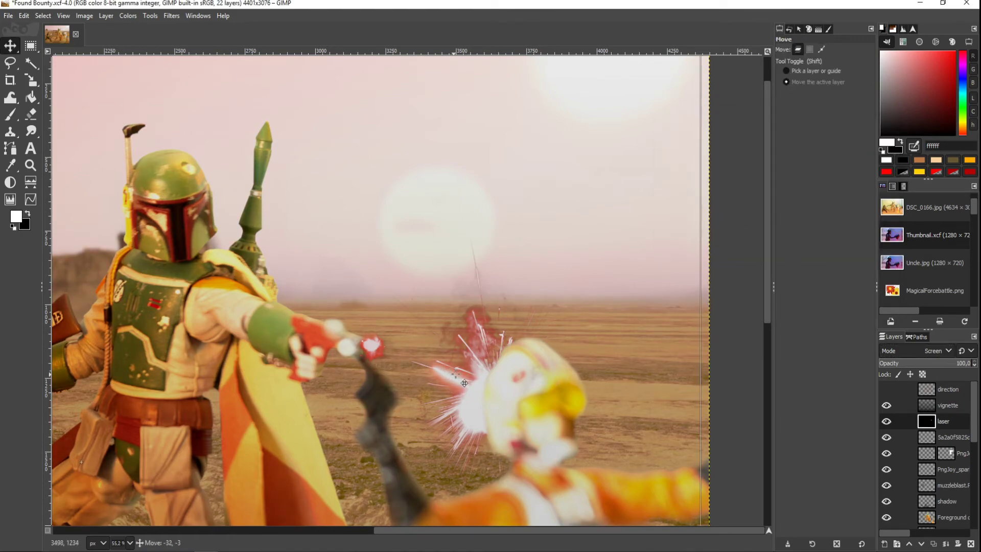
Duplicate the laser glow, shrinking and rotating the copy to a new angle
key(shift+ctrl+j)
key(shift+ctrl+d)
click(30, 81)
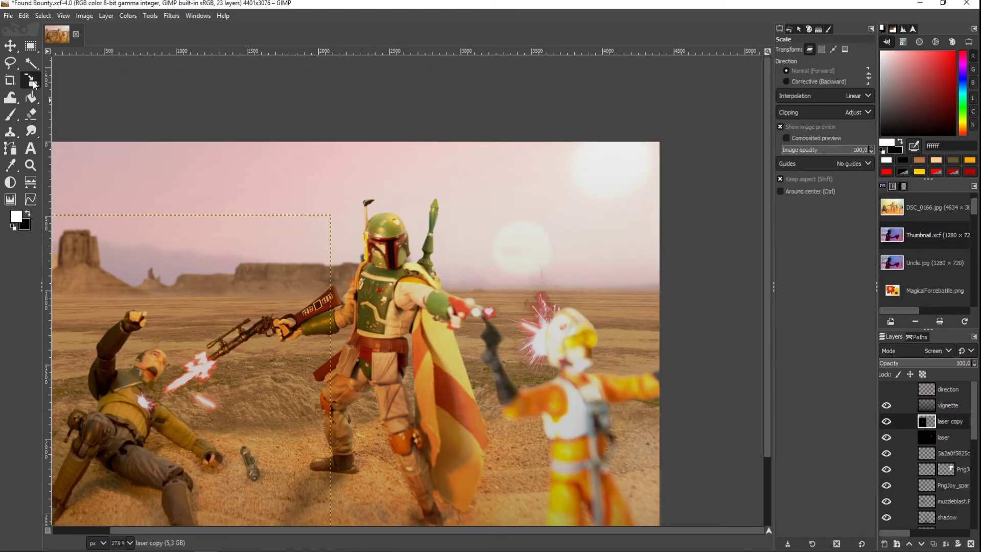
drag(31, 80, 61, 37)
drag(246, 357, 258, 419)
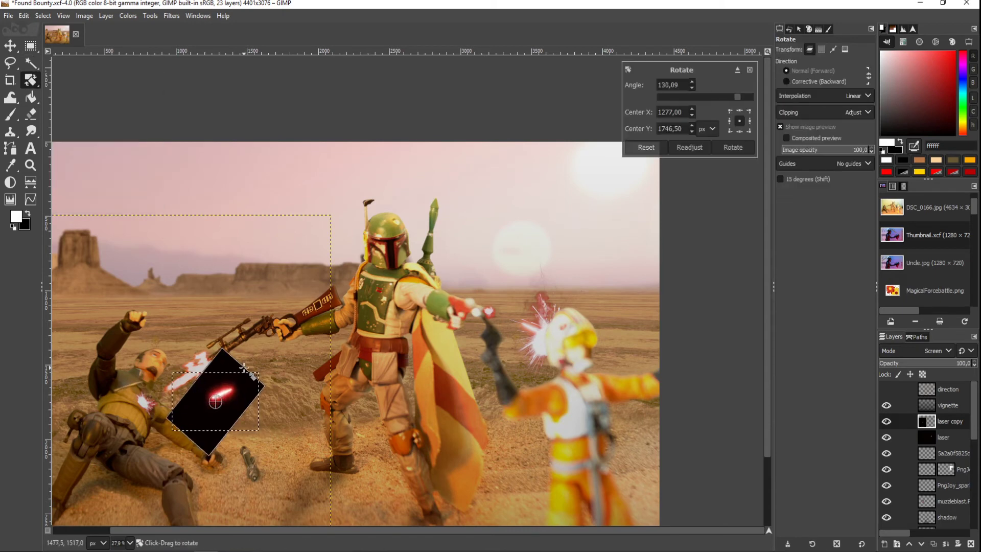
key(Return)
Delete the unrotated copy and move the rotated glow onto the fallen figure's chest
click(887, 437)
key(m)
right_click(888, 439)
click(892, 484)
drag(180, 396, 159, 405)
scroll(532, 375, down, 2)
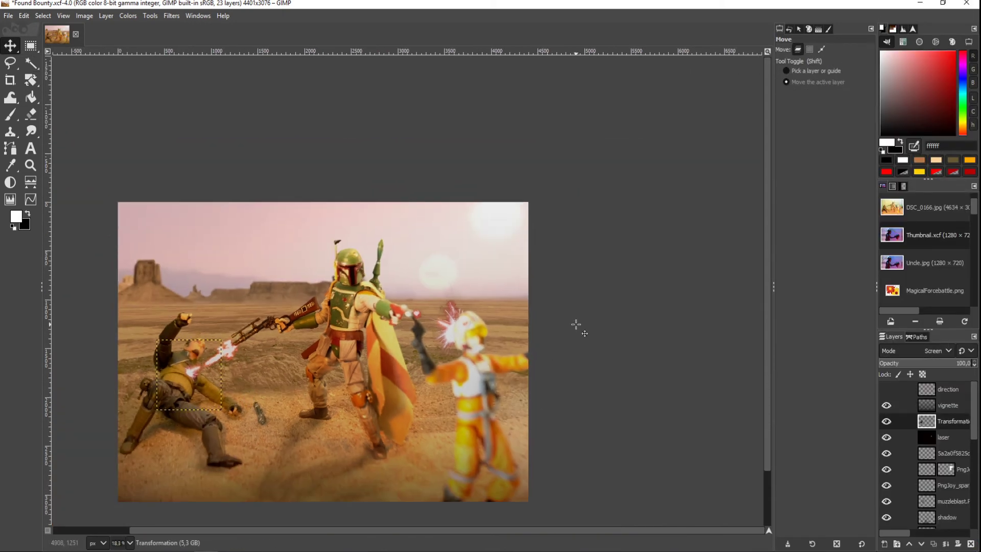
scroll(418, 226, down, 3)
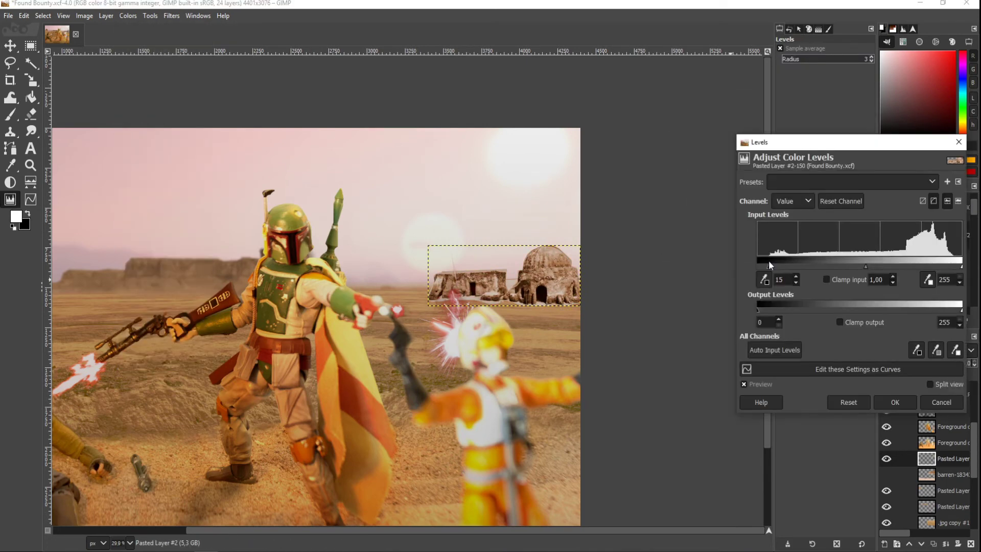
Tone the pasted huts layer with Levels and Brightness-Contrast to match the scene
click(896, 402)
click(128, 16)
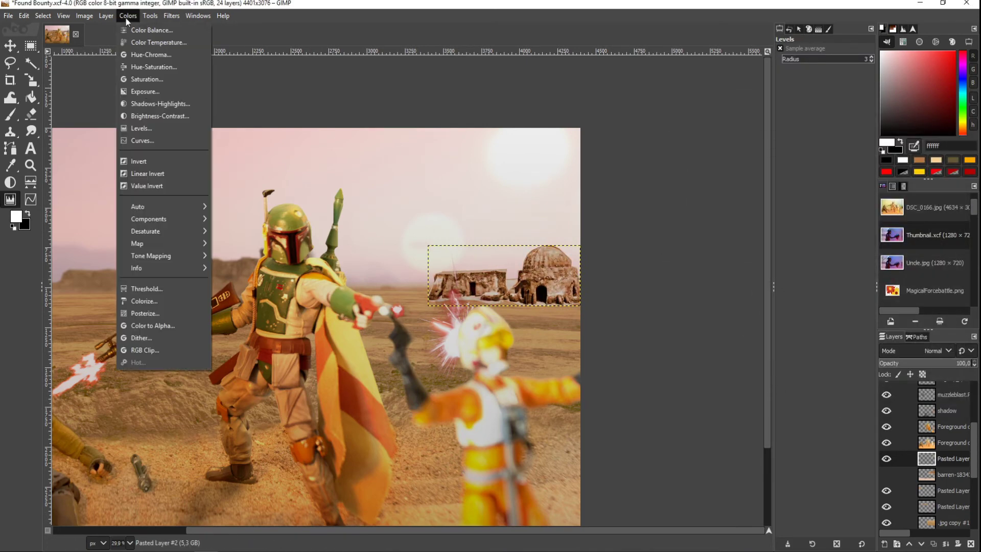
click(151, 115)
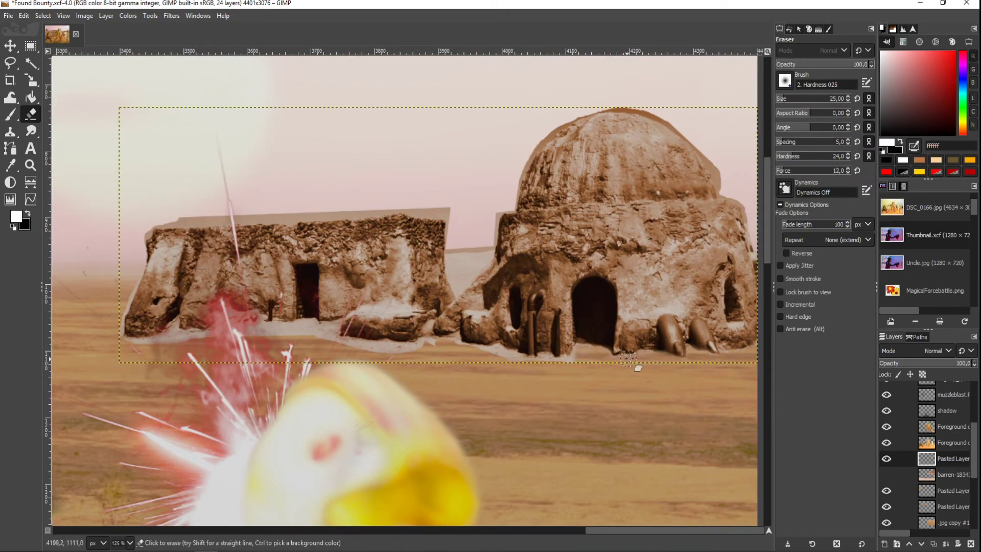
Erase the flat strip along the hut roofline and the fringes around the domed hut
drag(536, 361, 624, 396)
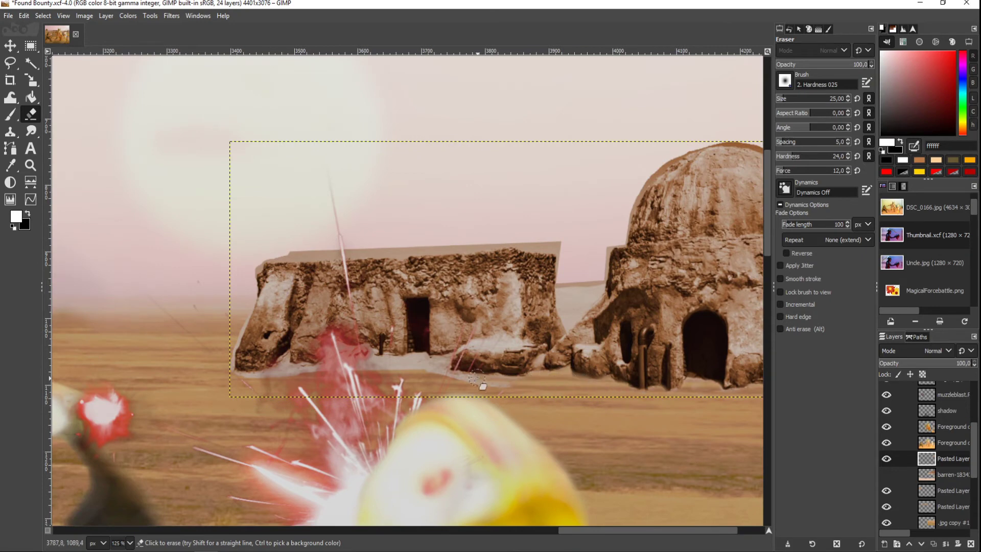
scroll(362, 348, left, 3)
scroll(361, 348, down, 1)
drag(382, 251, 602, 221)
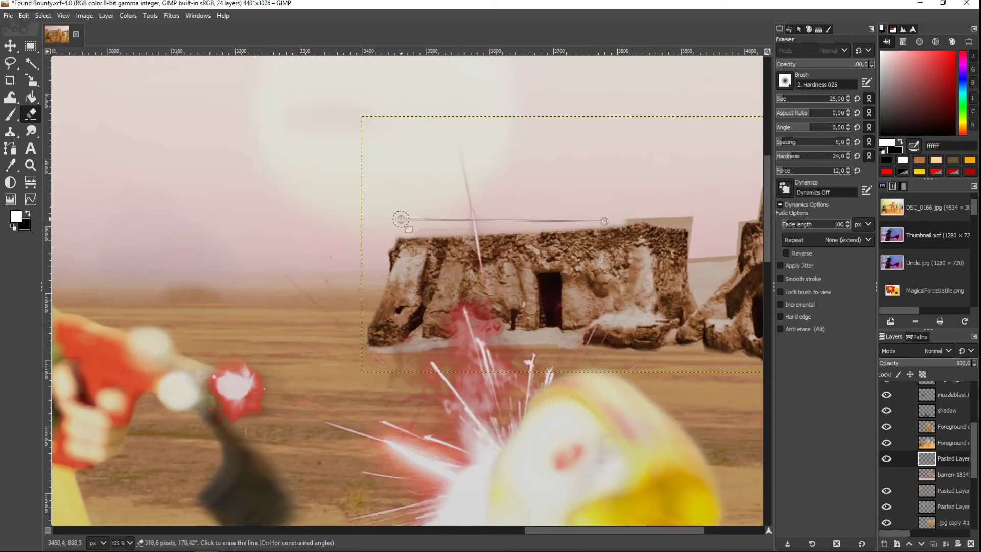
mouse_move(689, 218)
mouse_down()
mouse_move(507, 281)
mouse_move(493, 324)
mouse_up()
scroll(544, 241, right, 4)
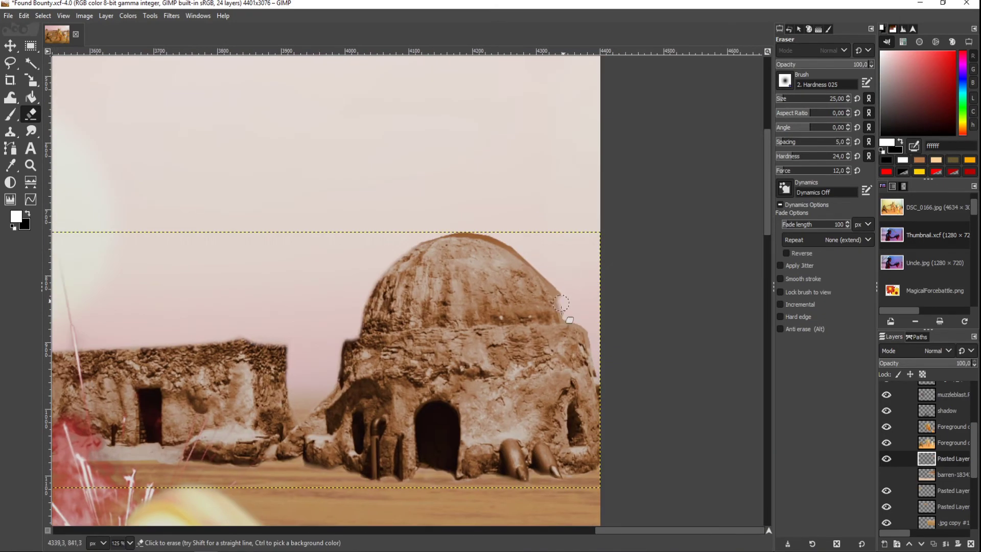
scroll(592, 360, up, 1)
scroll(500, 310, right, 1)
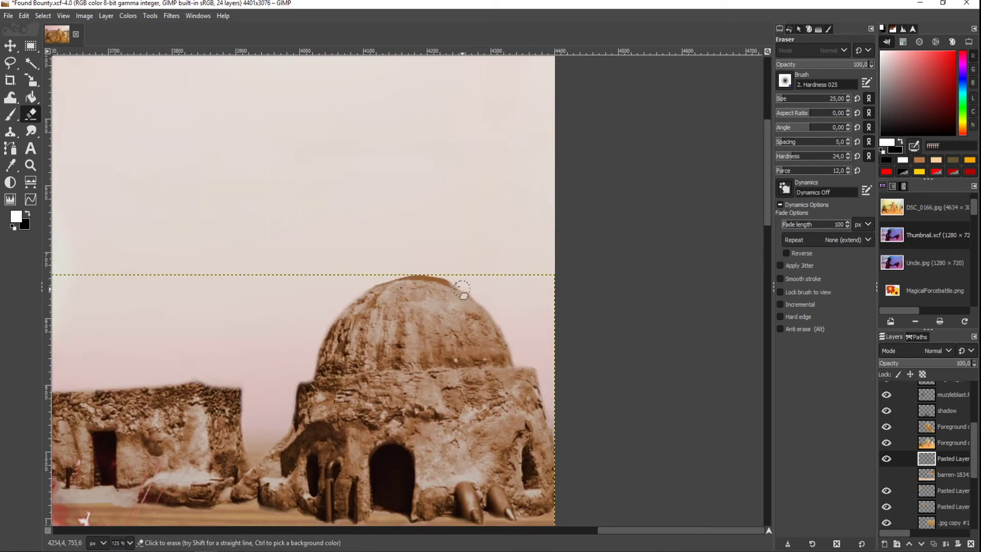
scroll(434, 327, down, 2)
scroll(390, 387, left, 5)
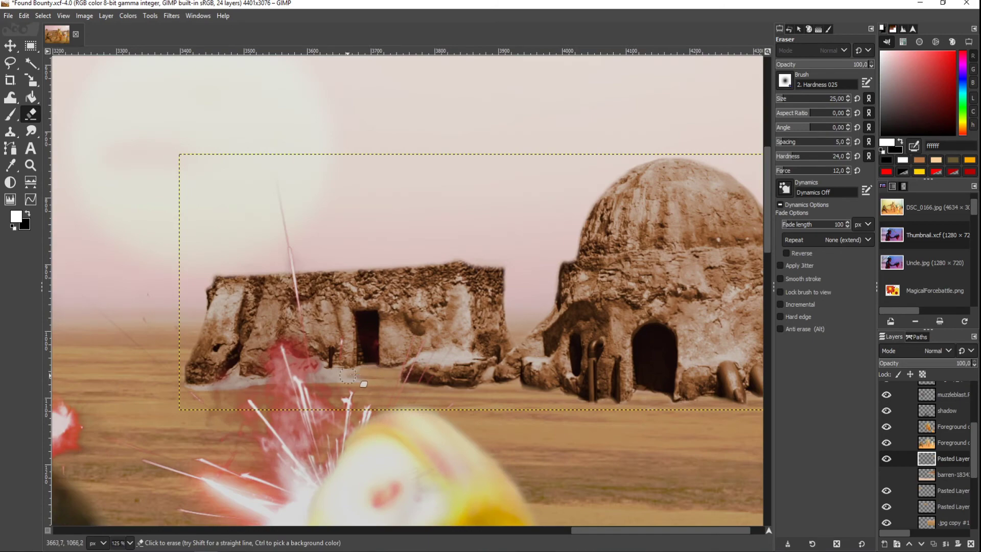
Scale the huts down to a small, distant size on the horizon
key(ctrl+z)
key(shift+s)
ctrl+scroll(438, 286, down, 5)
drag(439, 246, 499, 336)
key(Return)
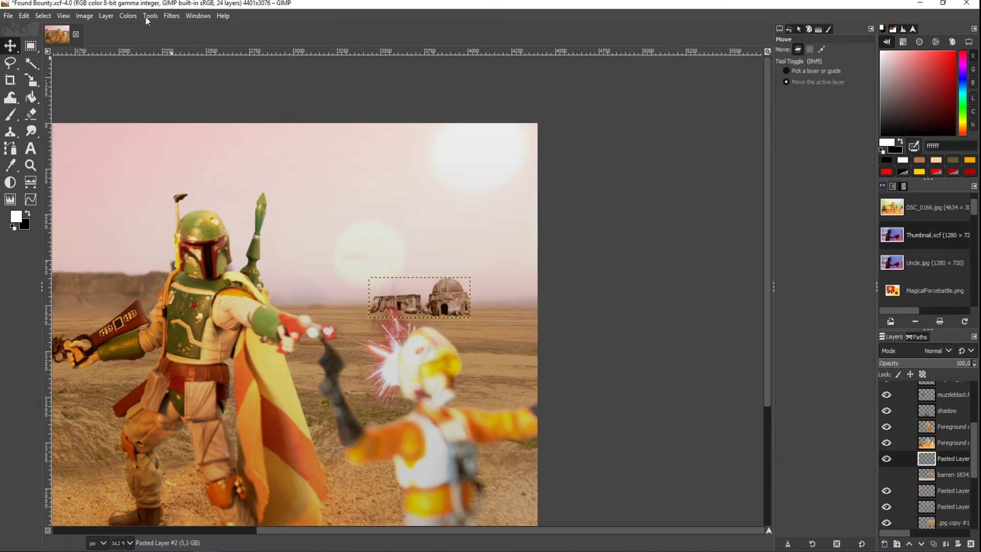
Apply a slight Gaussian blur to the huts to suit their distance
click(164, 15)
click(215, 88)
ctrl+scroll(505, 315, down, 3)
key(Return)
Duplicate the huts layer and shift the copy left along the horizon
key(shift+ctrl+d)
key(m)
drag(456, 301, 414, 303)
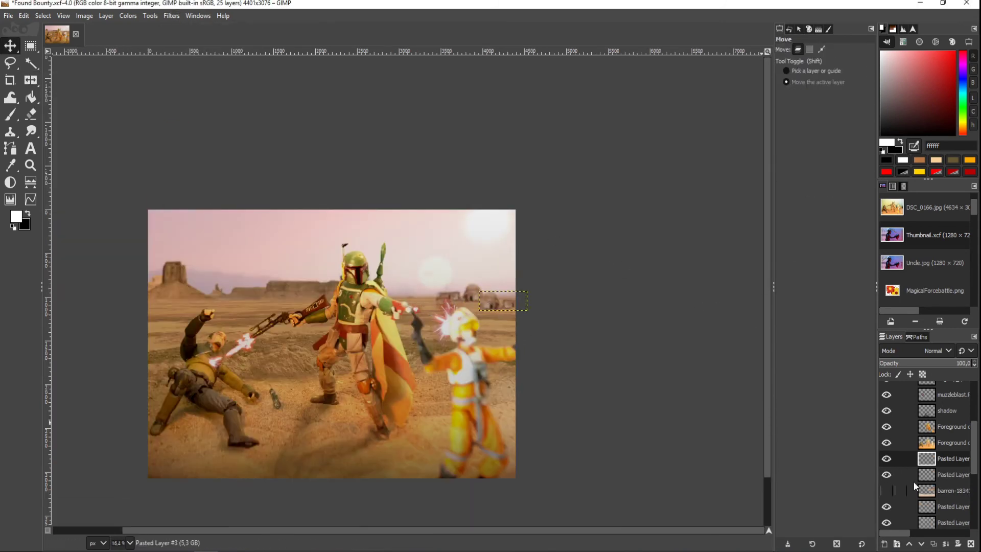
scroll(450, 369, up, 2)
scroll(460, 307, up, 3)
scroll(460, 306, down, 5)
scroll(542, 281, up, 4)
Paint soft black ground shadows at 71.4 opacity and place the sand-dust image over the scene
click(936, 488)
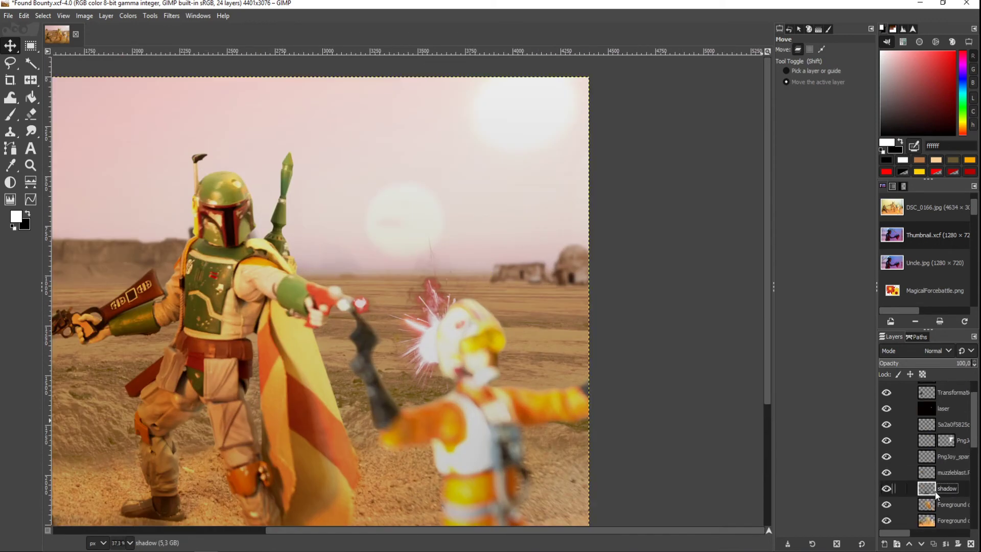
key(p)
key(x)
click(810, 98)
click(779, 171)
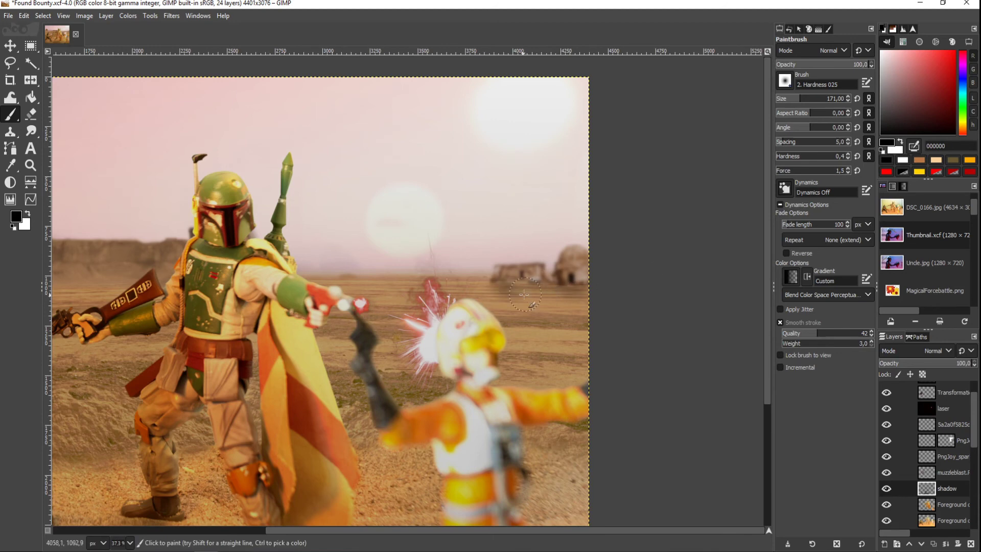
scroll(590, 291, down, 3)
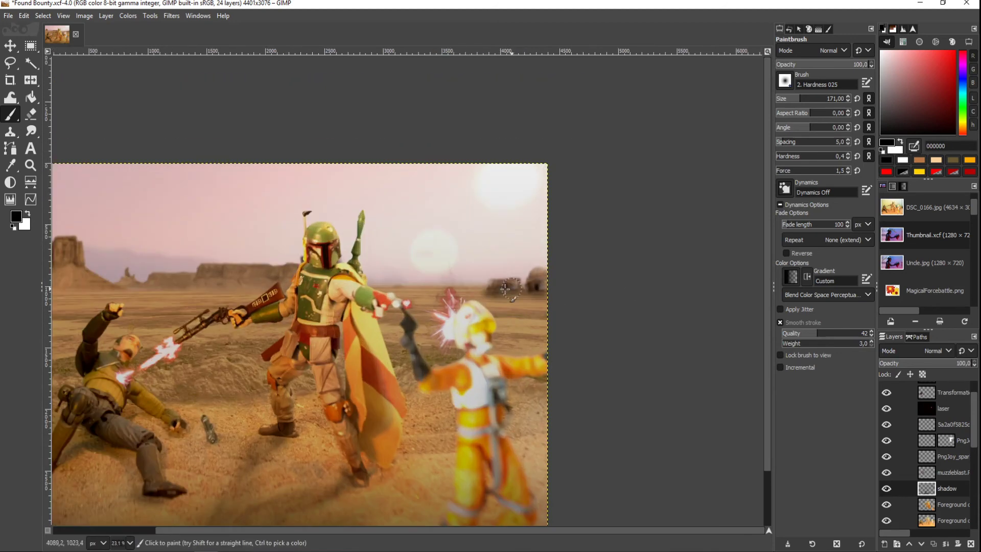
drag(934, 365, 915, 364)
scroll(623, 306, down, 3)
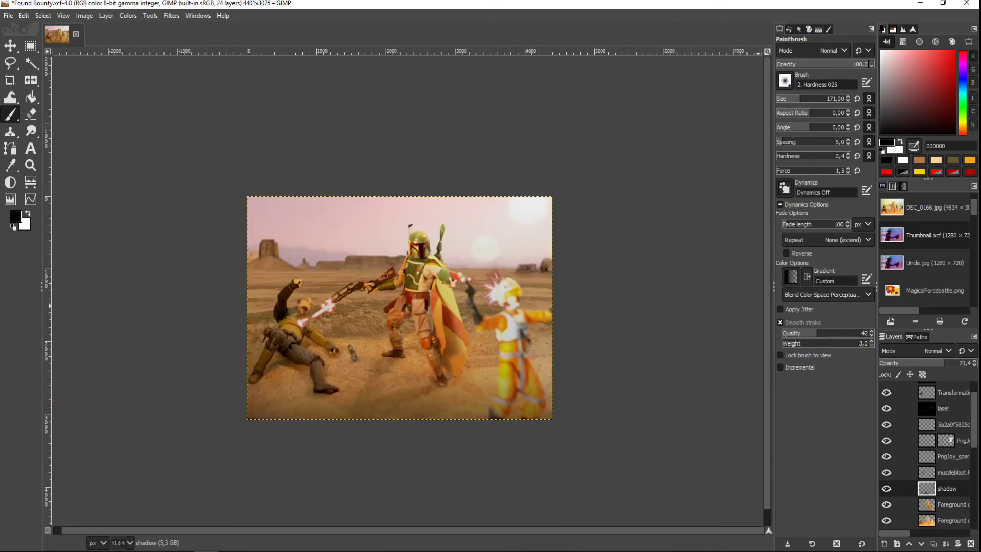
drag(416, 372, 507, 302)
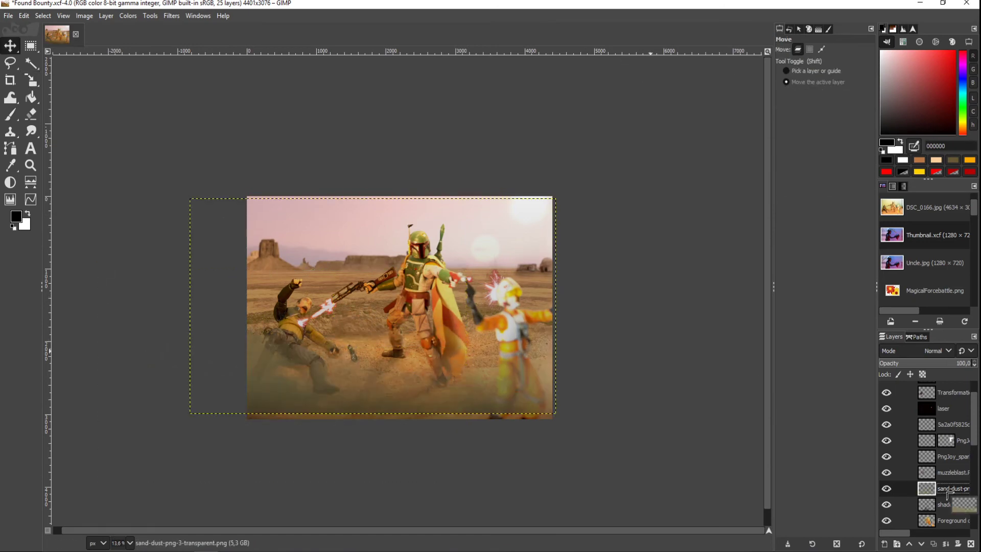
Put the sand-dust layer below the foreground layers, raised over the sky at 67.6 opacity
drag(948, 494, 948, 516)
drag(492, 314, 495, 257)
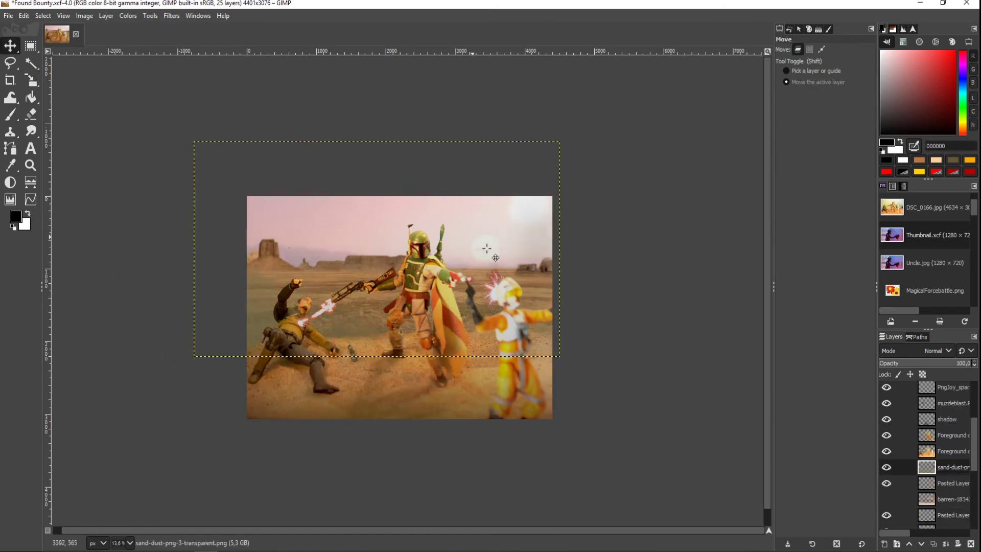
drag(941, 364, 943, 365)
drag(533, 290, 538, 242)
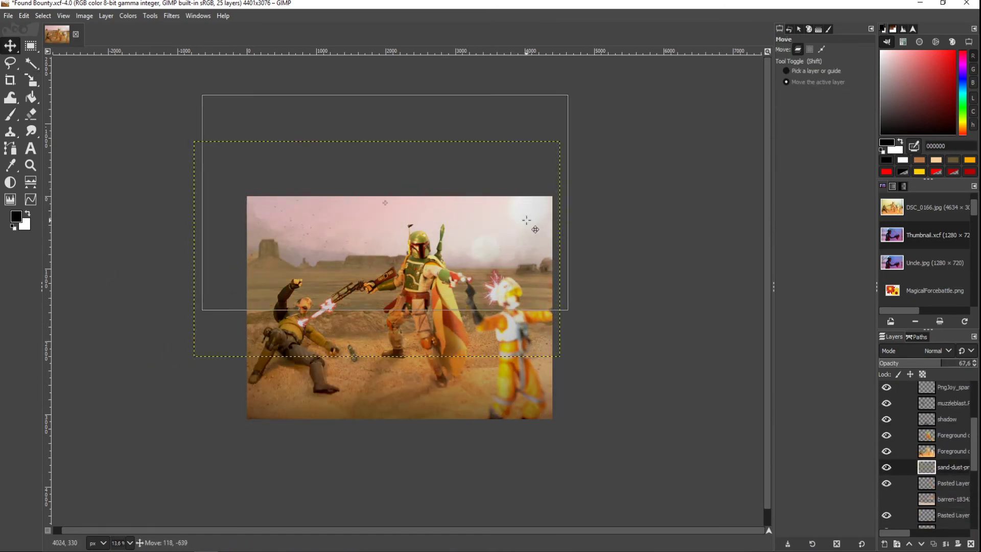
key(shift+e)
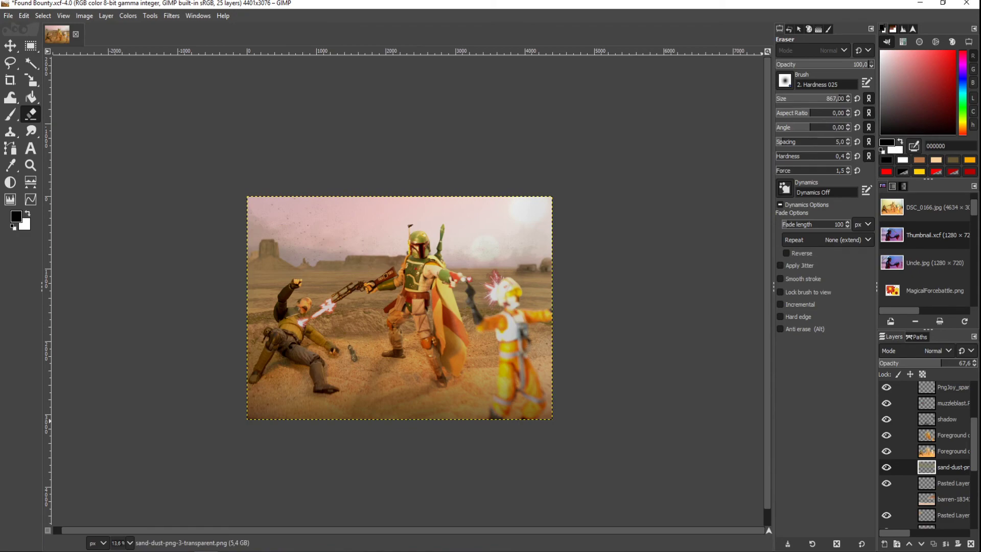
key(Page_Up)
scroll(925, 455, up, 3)
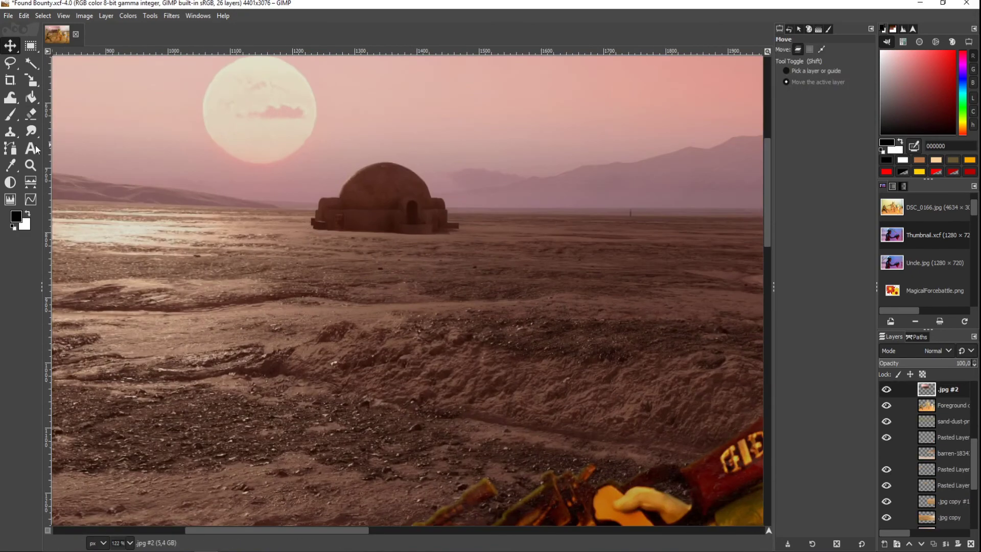
Copy the domed hut with a freehand selection into its own layer on the right horizon
key(f)
drag(310, 230, 396, 234)
click(321, 178)
key(ctrl+c)
key(ctrl+v)
key(shift+ctrl+j)
key(m)
drag(257, 289, 491, 310)
scroll(488, 317, up, 4)
Erase the pink smear beside the hut's dome
key(shift+e)
scroll(459, 276, up, 4)
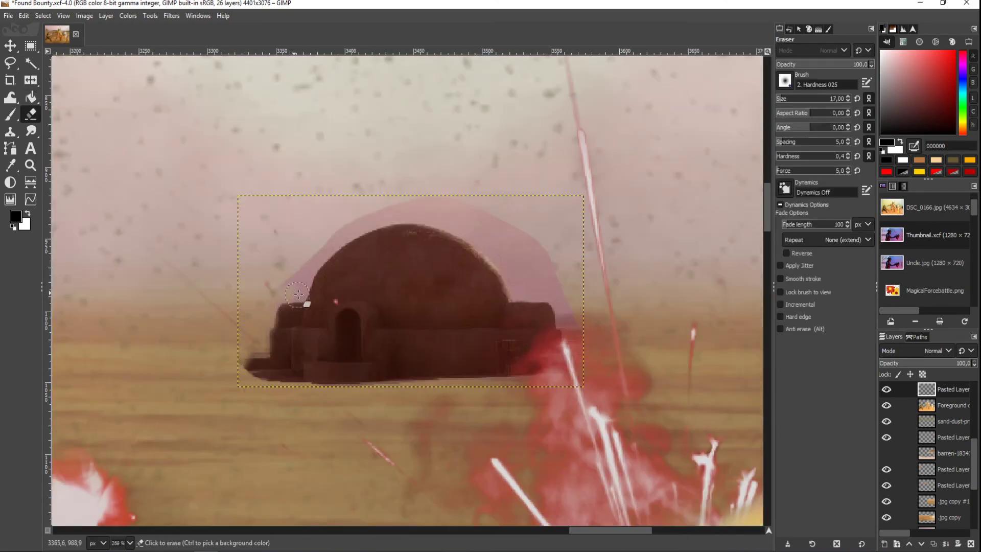
scroll(358, 332, right, 3)
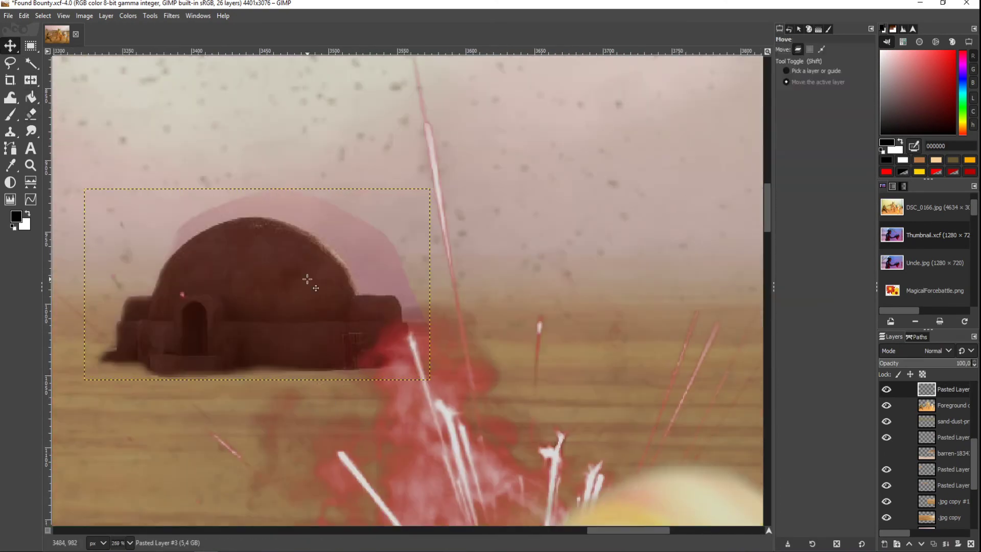
scroll(307, 280, down, 2)
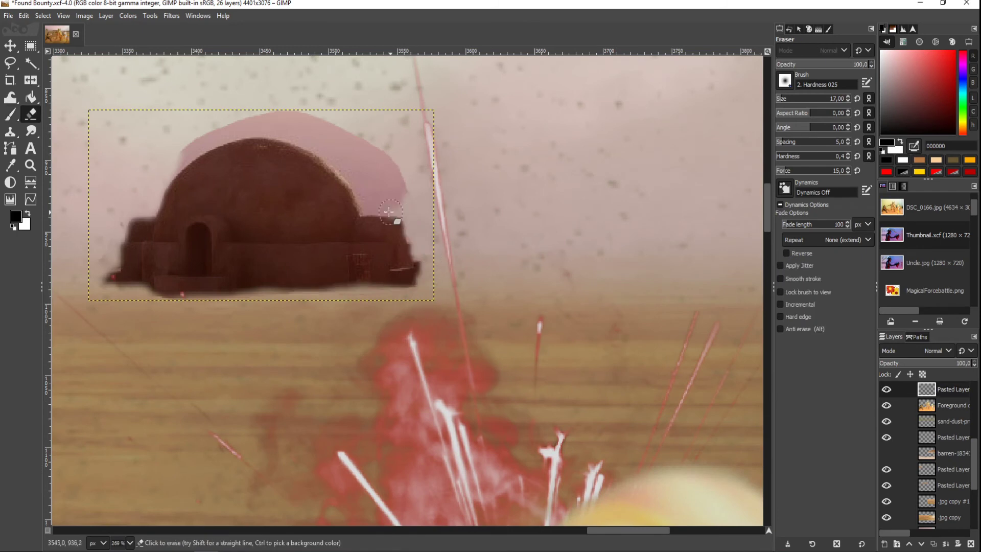
scroll(389, 211, left, 3)
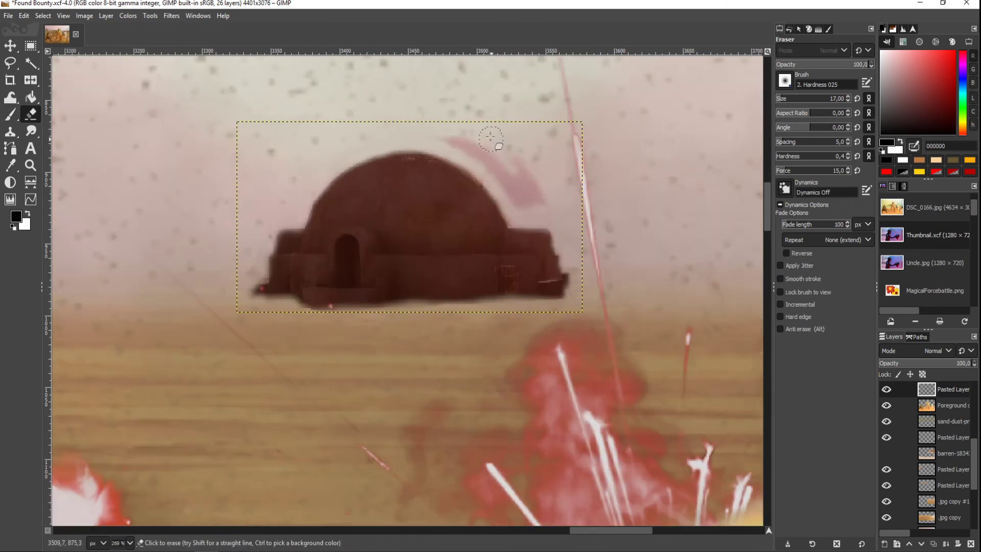
drag(491, 137, 434, 141)
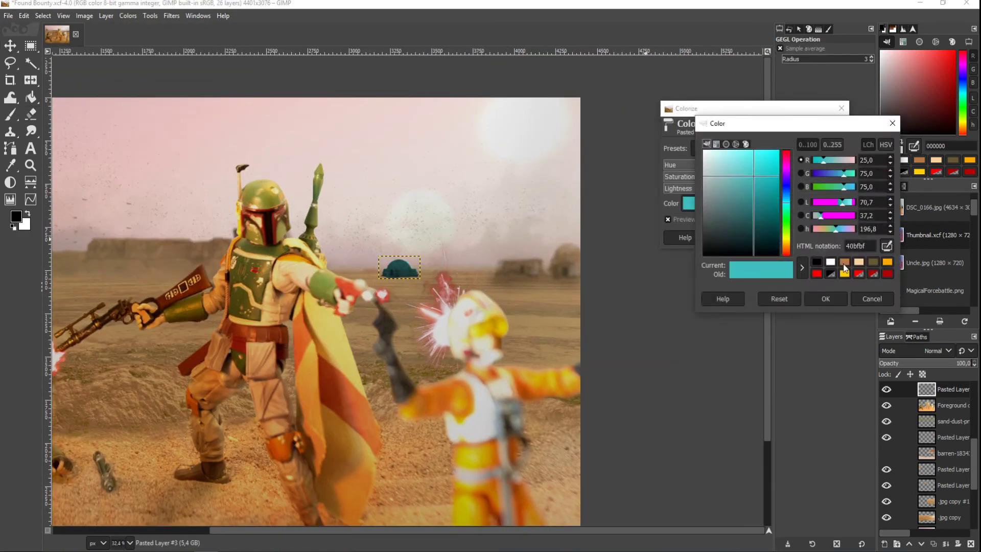
Apply a Levels adjustment to the small hut
key(Escape)
key(Escape)
key(alt+c)
key(l)
click(895, 402)
scroll(920, 449, up, 3)
Lower the shadow layer's opacity to 71.4 and preview Gaussian Blur on the pasted hut layer
click(886, 415)
scroll(920, 450, down, 1)
click(945, 405)
key(p)
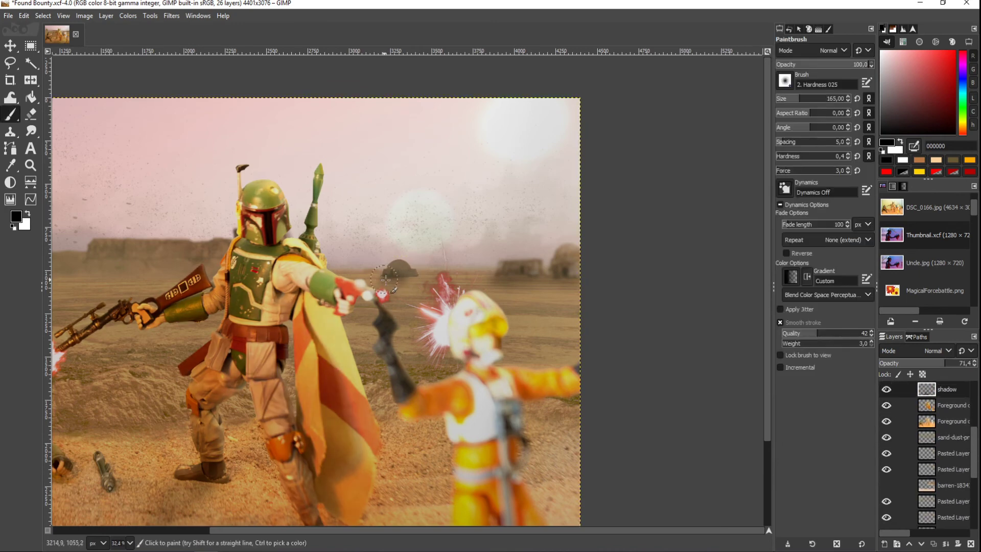
click(934, 451)
click(197, 44)
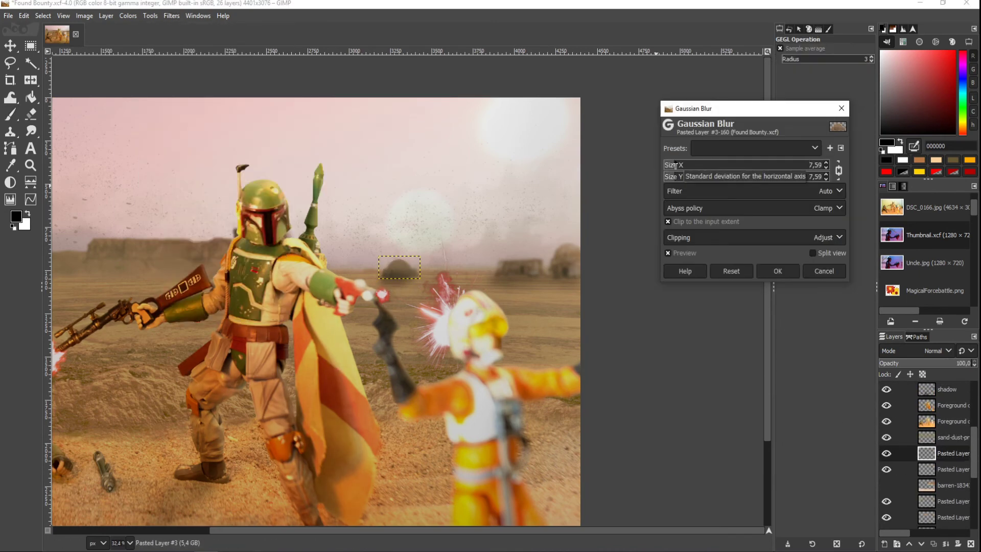
key(Escape)
click(150, 15)
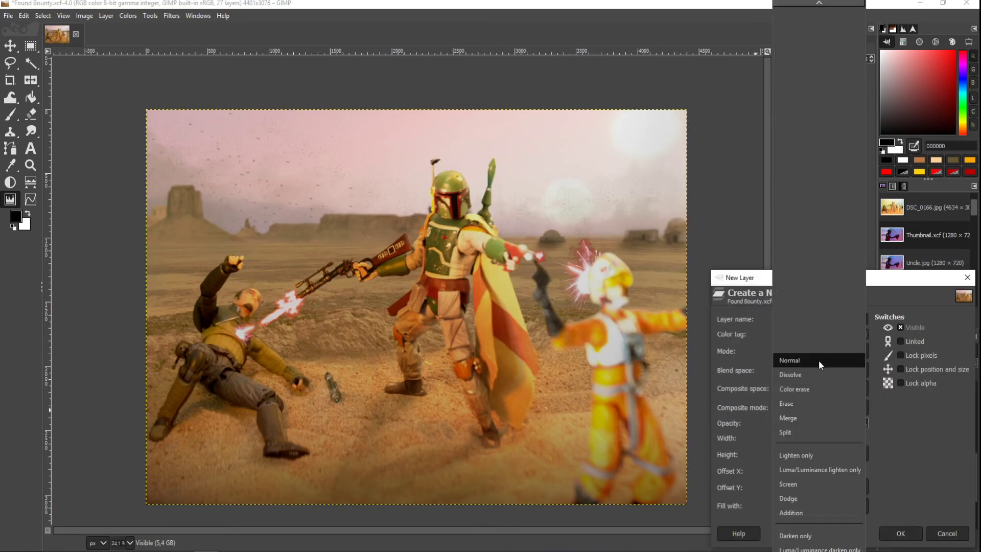
Create the black Dodge-mode glow layer and paint white glows on the impact and explosion
key(Return)
right_click(238, 335)
key(Escape)
key(p)
key(x)
click(240, 335)
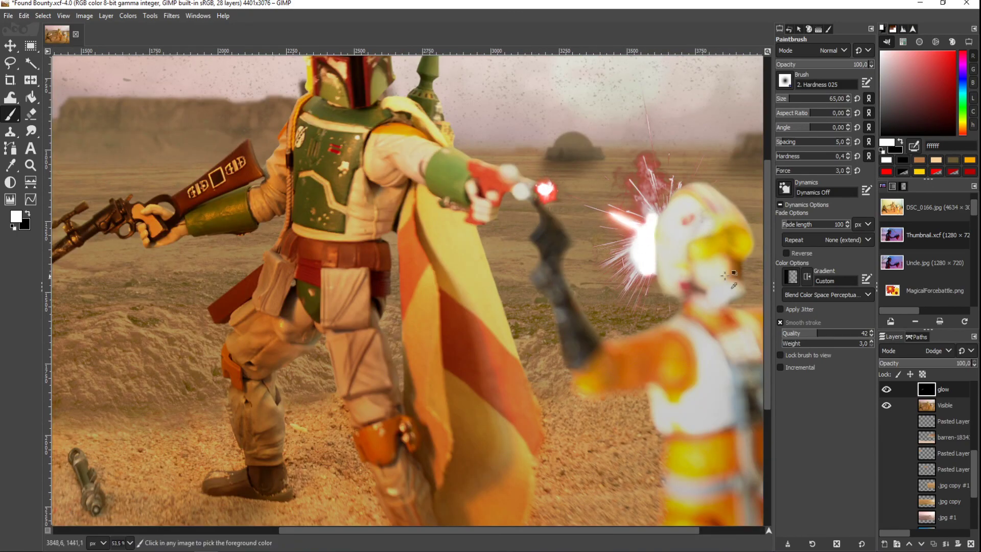
drag(588, 207, 646, 210)
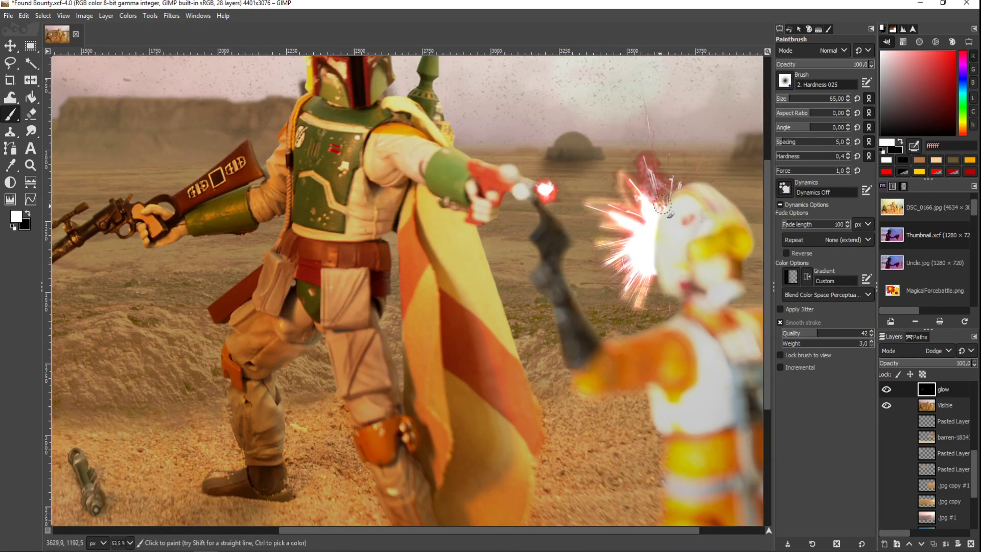
Dim the orange glow around the spark burst by painting in black
key(x)
scroll(689, 215, up, 3)
scroll(689, 215, up, 2)
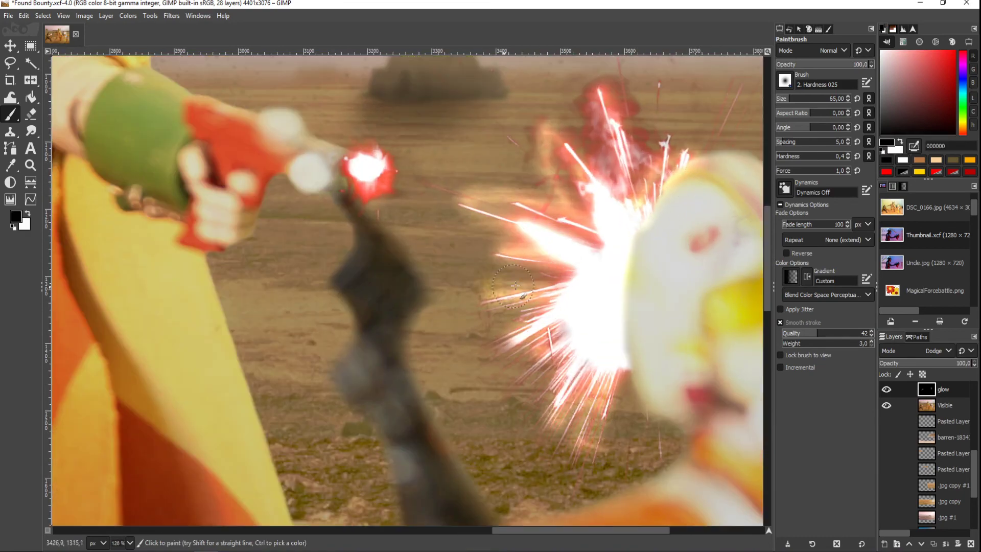
drag(489, 291, 525, 196)
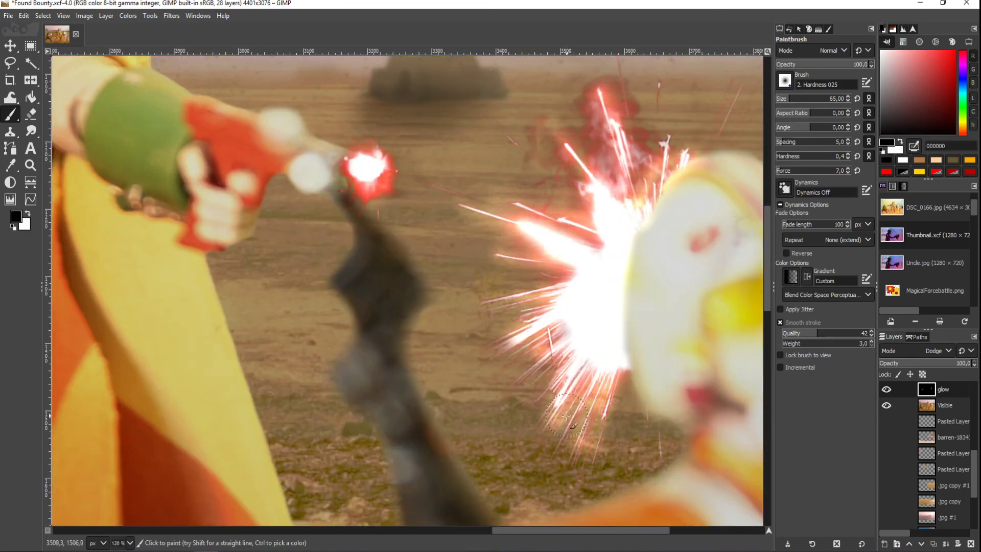
scroll(562, 409, down, 3)
scroll(610, 239, down, 3)
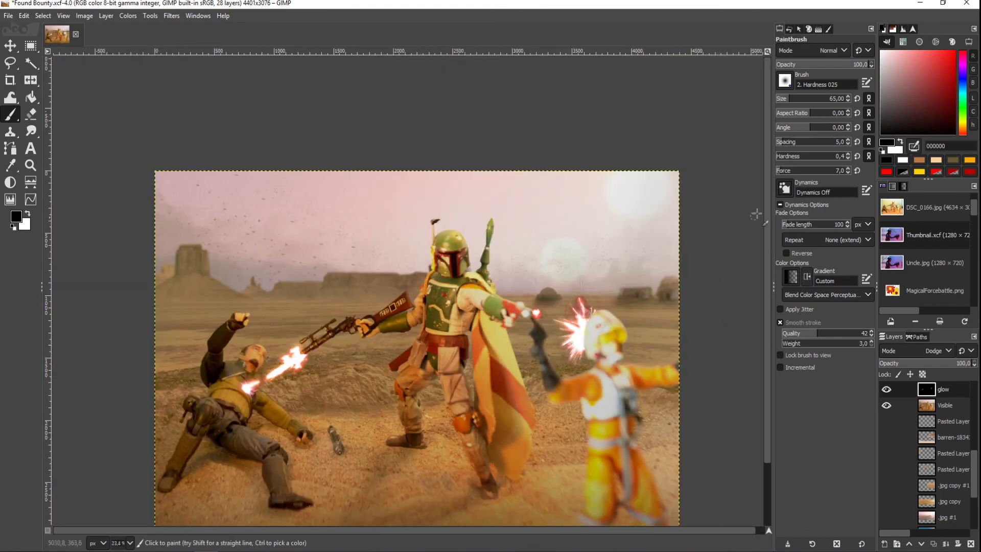
Try grey foreground colours such as 202020 with a larger brush, then reset to black and white
key(x)
click(16, 216)
click(576, 476)
scroll(591, 319, up, 2)
click(16, 216)
click(574, 477)
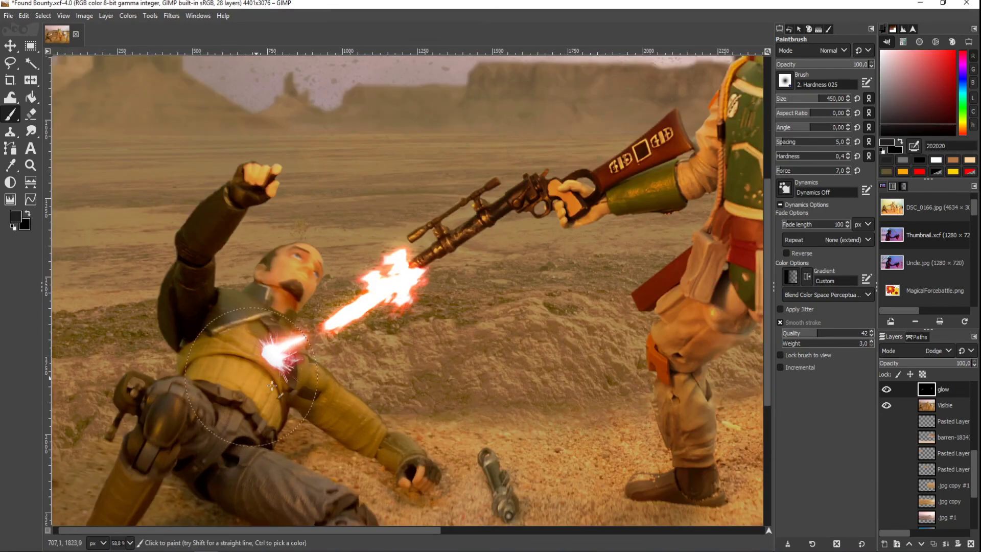
click(16, 216)
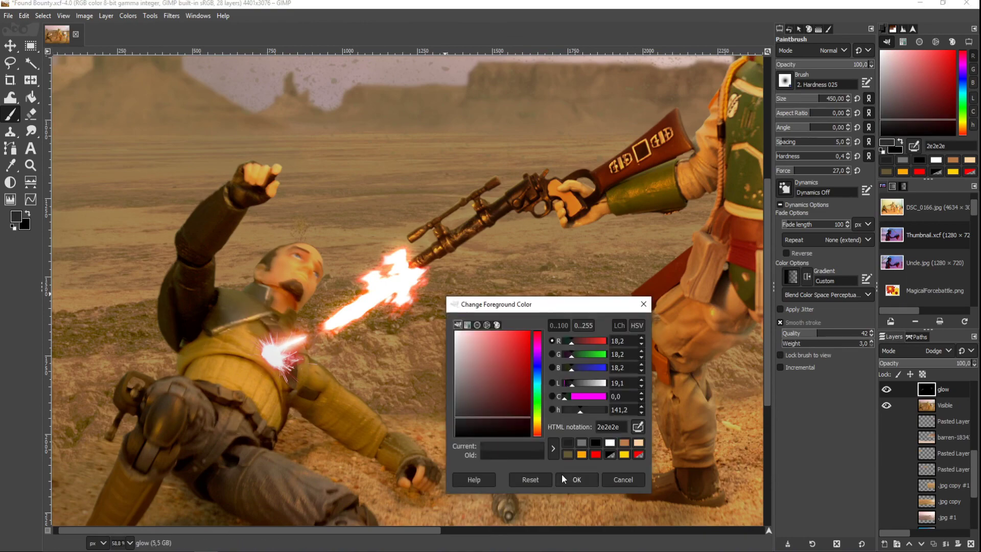
click(576, 477)
click(883, 152)
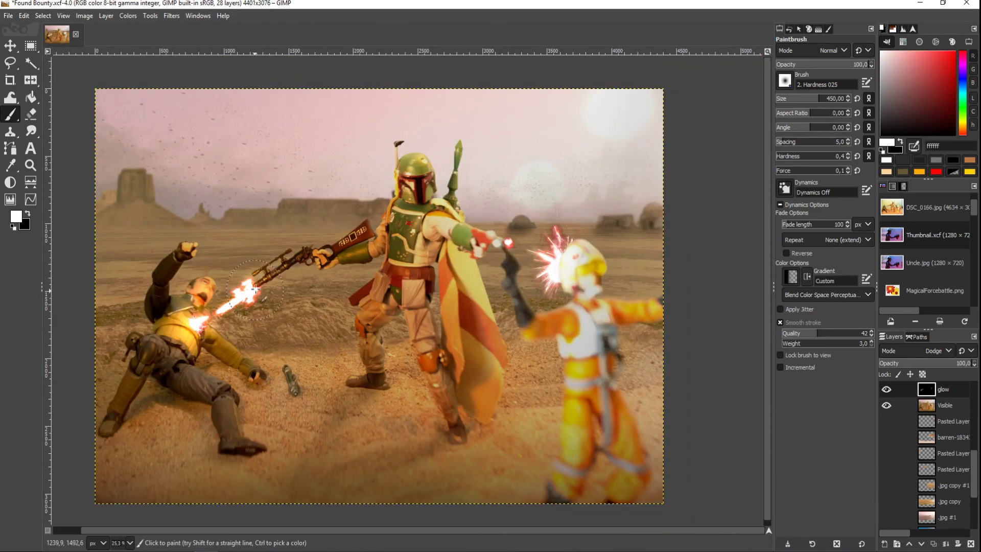
Paint a bright glowing sun, smudge it, and add a merged New from Visible layer
click(540, 182)
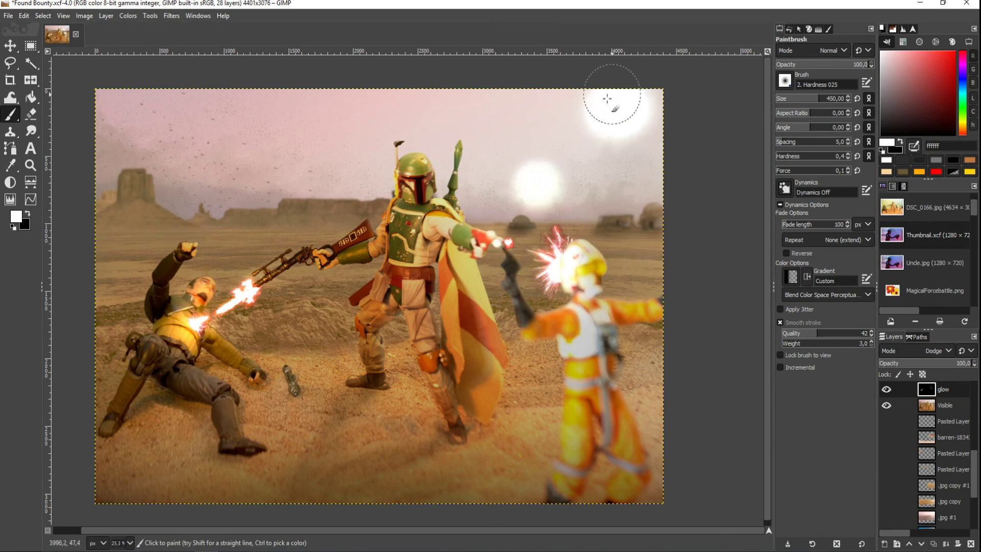
key(s)
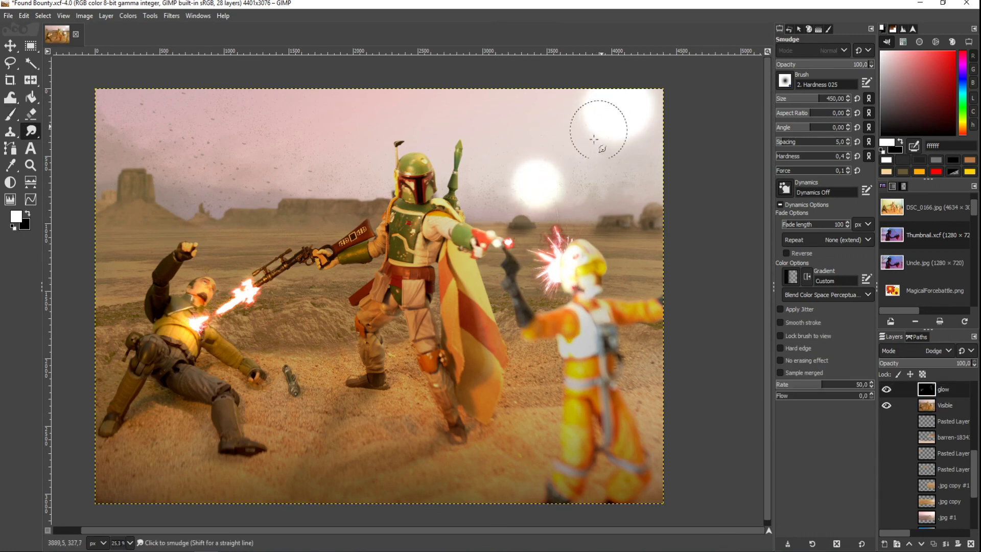
ctrl+scroll(578, 250, down, 1)
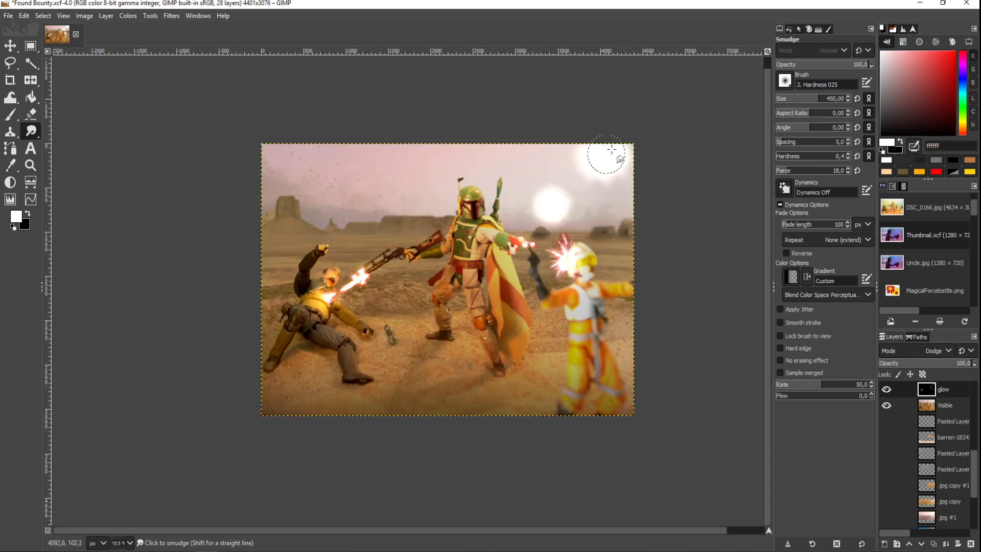
ctrl+scroll(615, 162, down, 1)
ctrl+scroll(568, 299, up, 1)
click(106, 16)
click(121, 41)
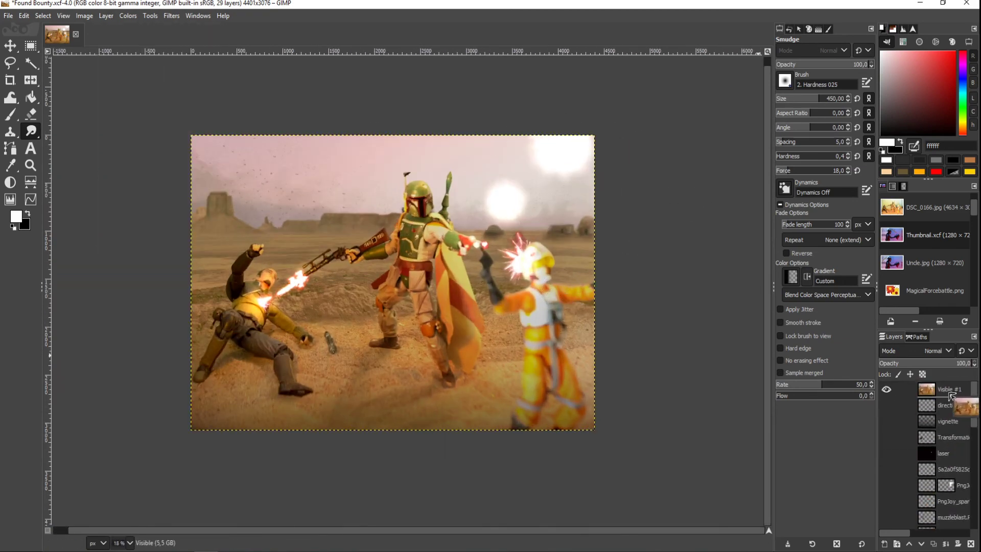
Apply a three-point Curves adjustment to Visible #1, lifting the highlights
click(106, 16)
click(143, 128)
click(739, 314)
click(773, 286)
click(814, 254)
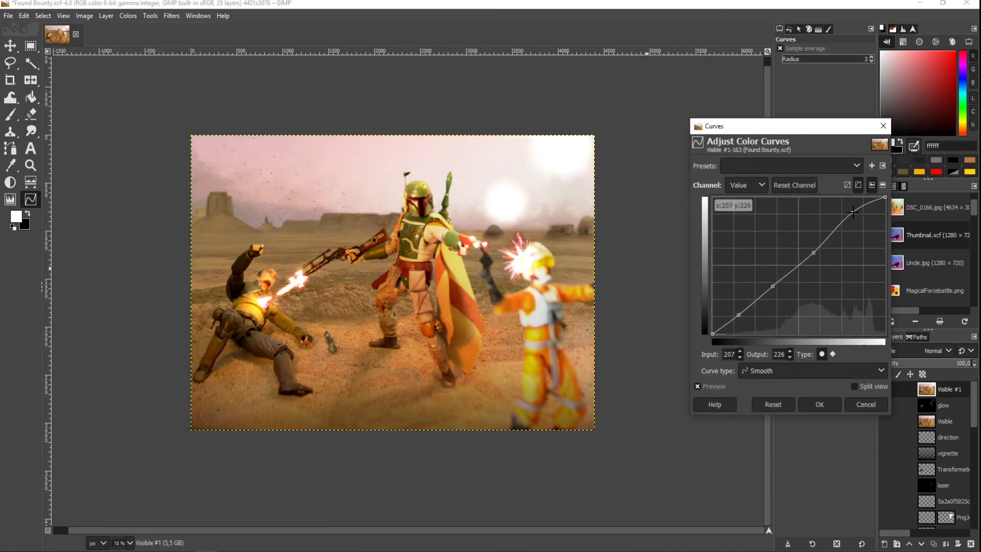
click(820, 404)
Try a Color Temperature adjustment on Visible #1 and close it
click(128, 16)
click(148, 80)
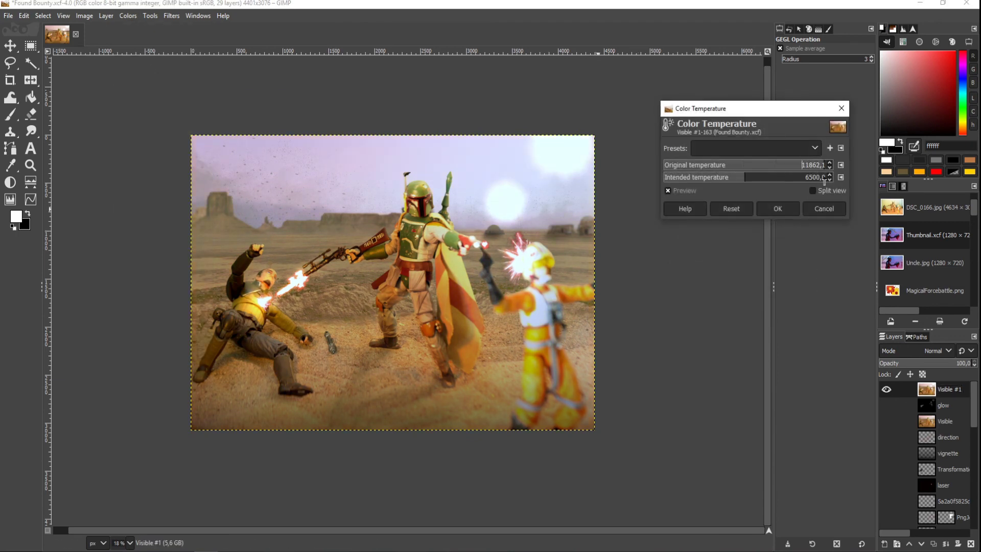
click(778, 208)
Use Hue-Saturation to set lightness -9.1 and saturation -10.4
click(128, 15)
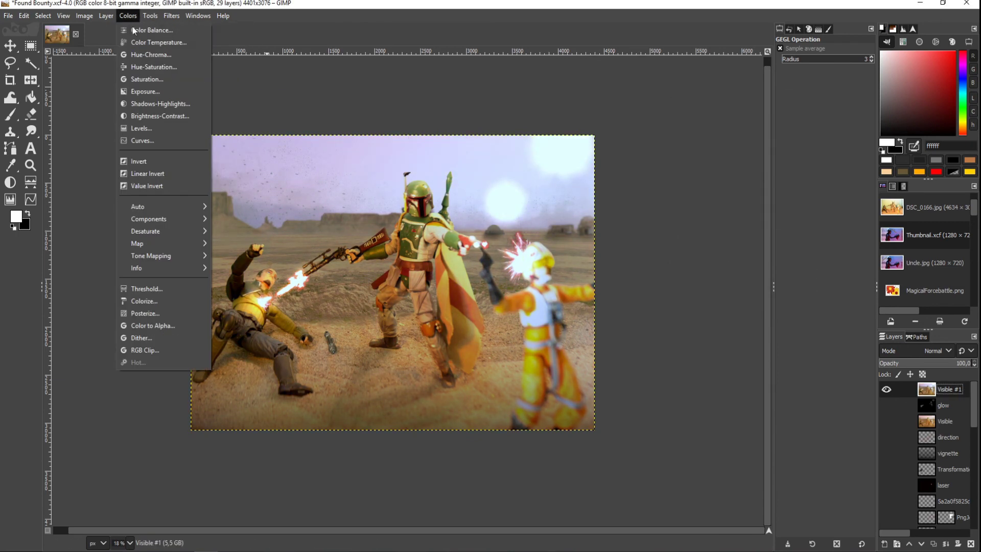
click(151, 55)
click(817, 218)
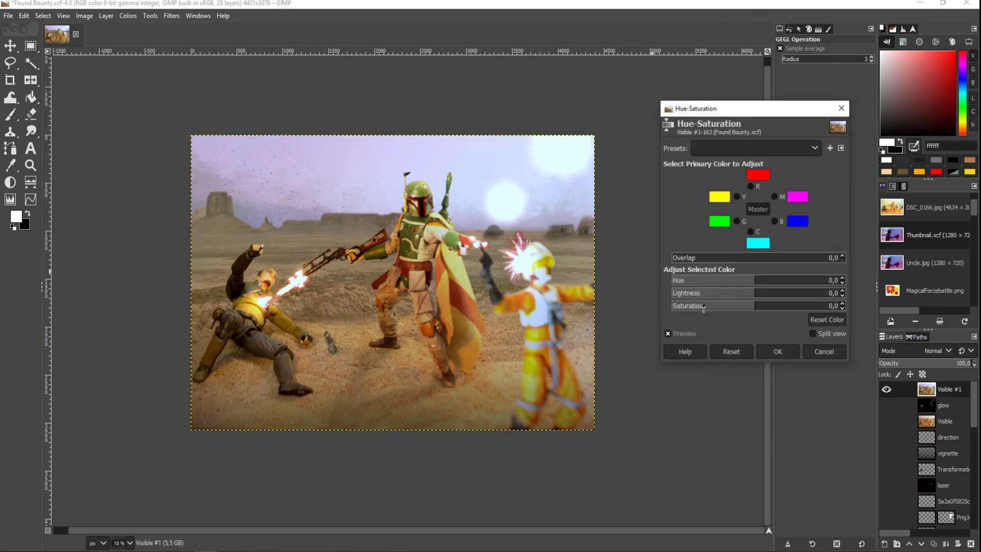
click(736, 197)
drag(755, 293, 746, 315)
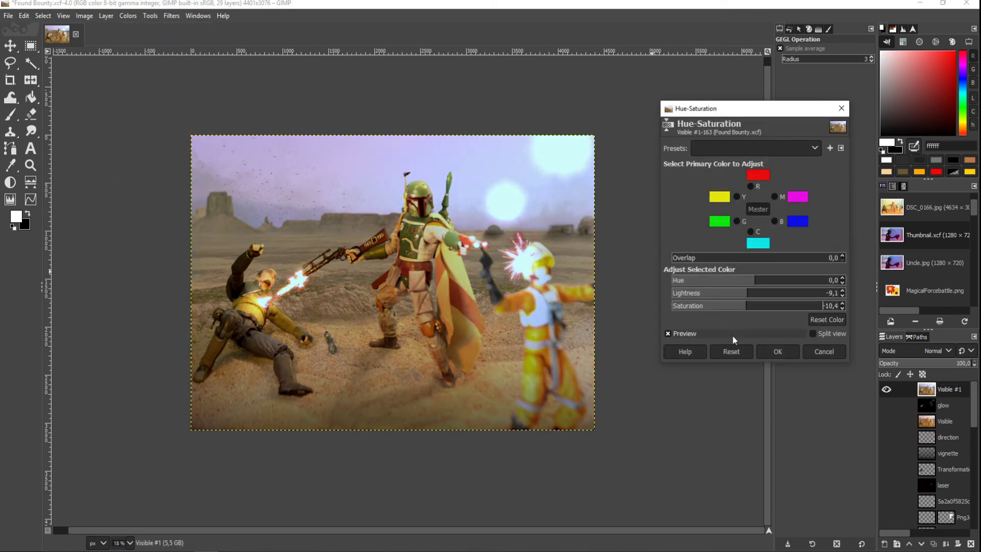
key(Return)
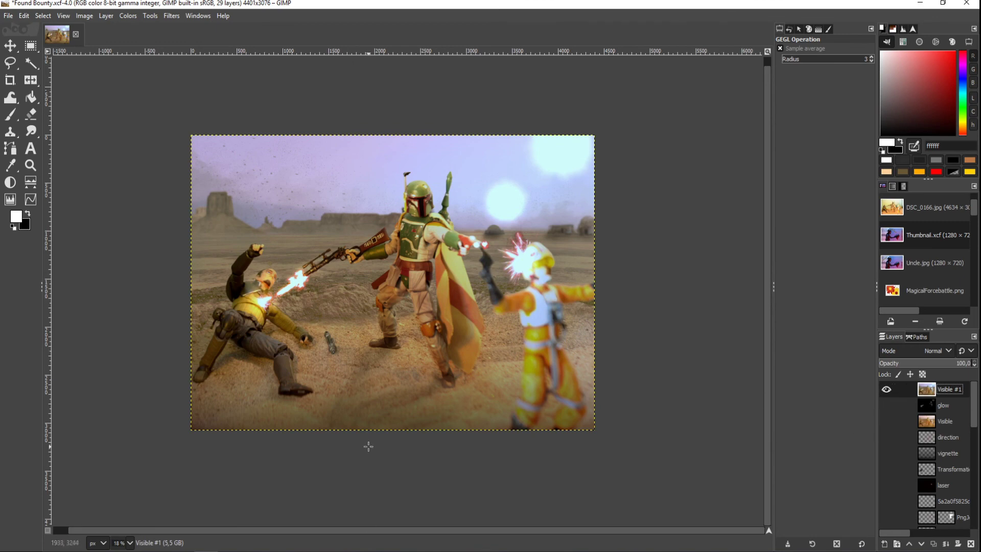
scroll(967, 457, down, 3)
Create a new layer named 'shadow2' above the shadow layer
click(945, 490)
click(886, 491)
click(885, 544)
click(818, 504)
click(808, 526)
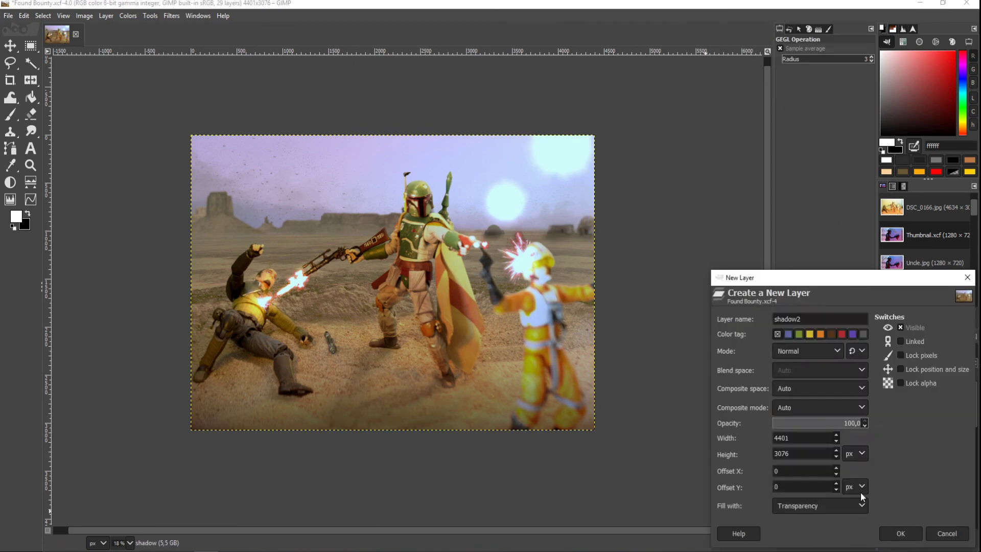
click(899, 532)
Set up a black Paintbrush at size 196 to paint shadows under the weapon hilt
key(p)
ctrl+scroll(332, 353, up, 5)
key(x)
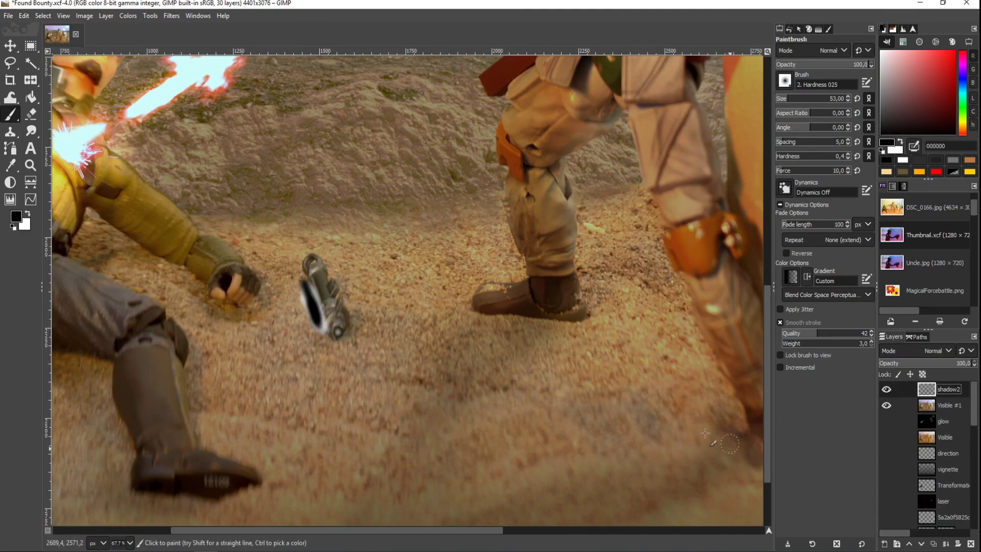
drag(791, 99, 802, 98)
click(847, 173)
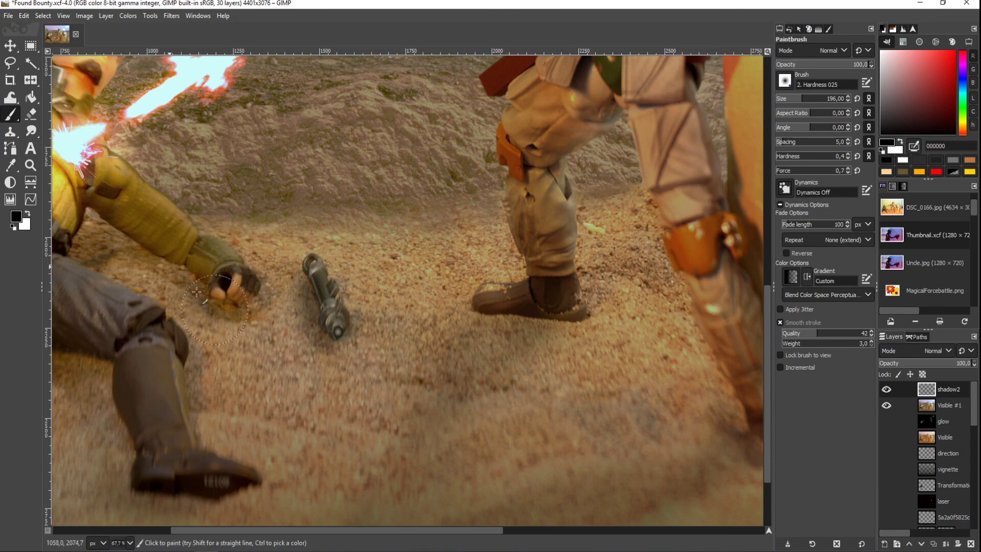
ctrl+scroll(185, 286, down, 2)
ctrl+scroll(270, 403, down, 3)
ctrl+scroll(256, 377, up, 5)
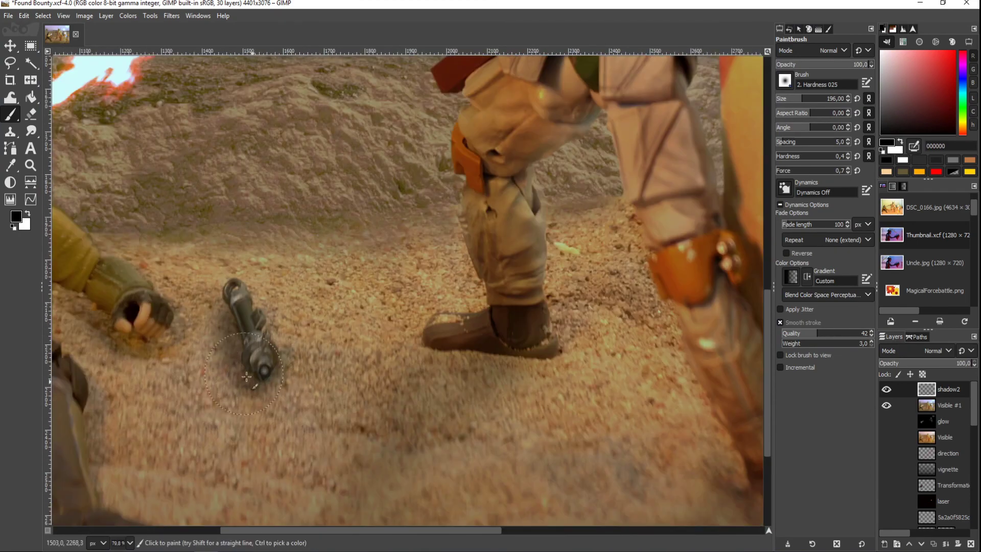